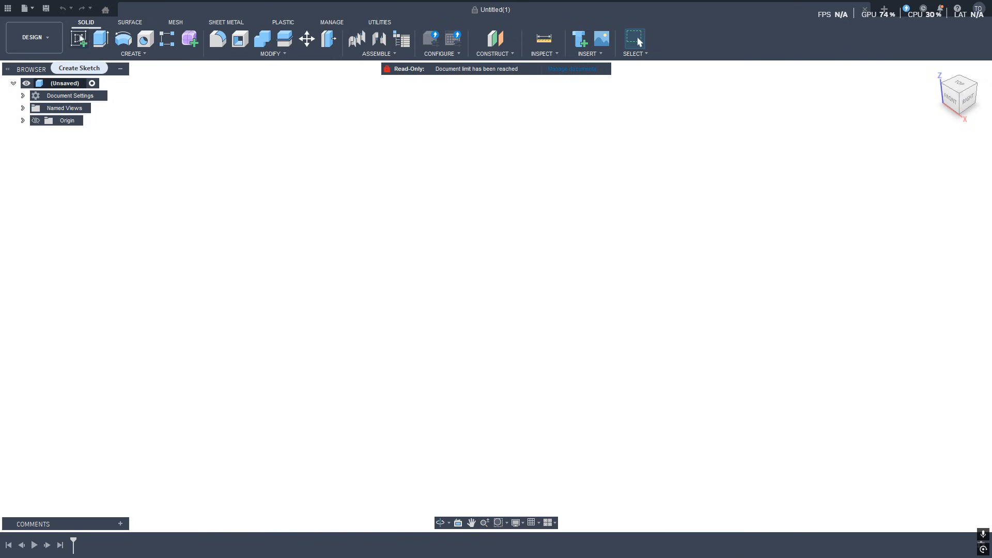
# Start a new sketch on the top (XY) plane.
pyautogui.click(78, 40)
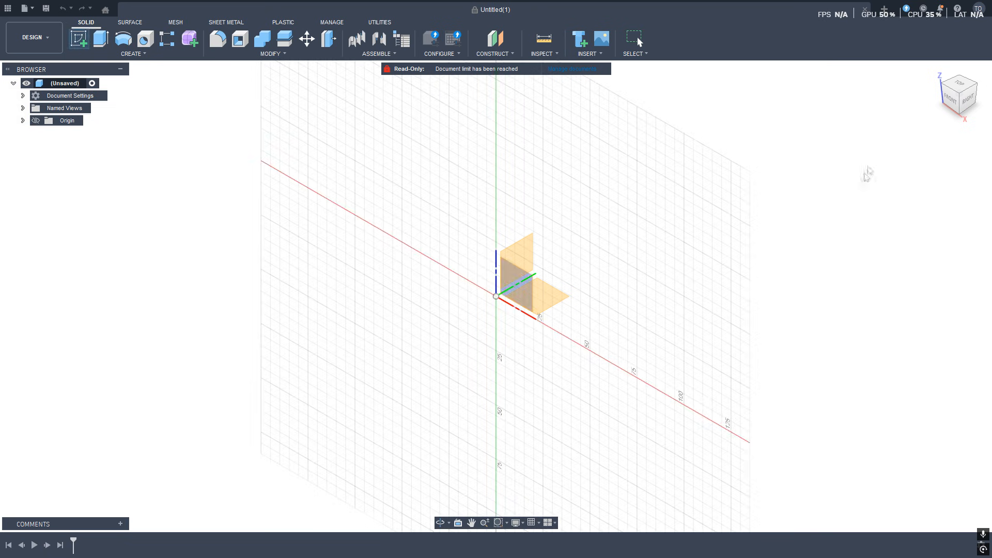
pyautogui.click(961, 87)
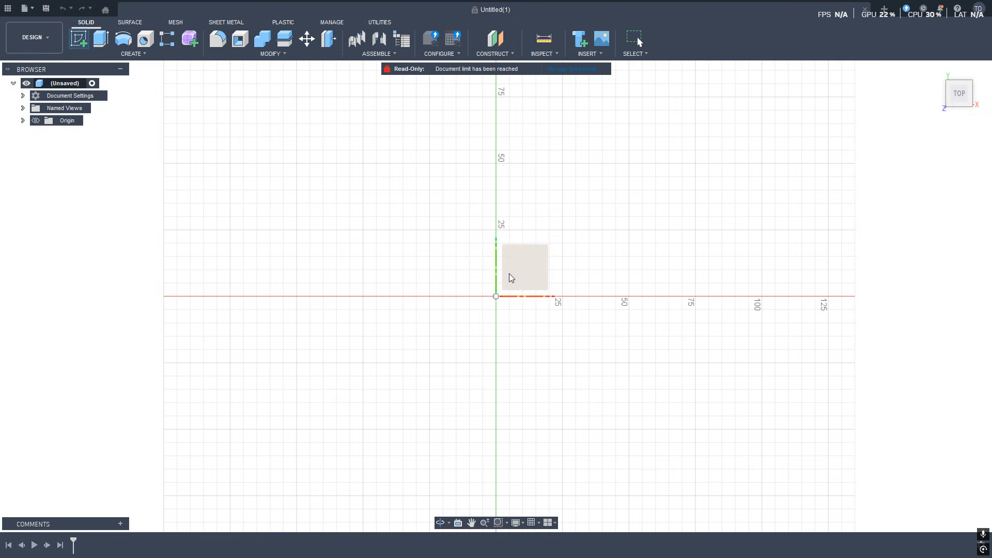
pyautogui.click(528, 270)
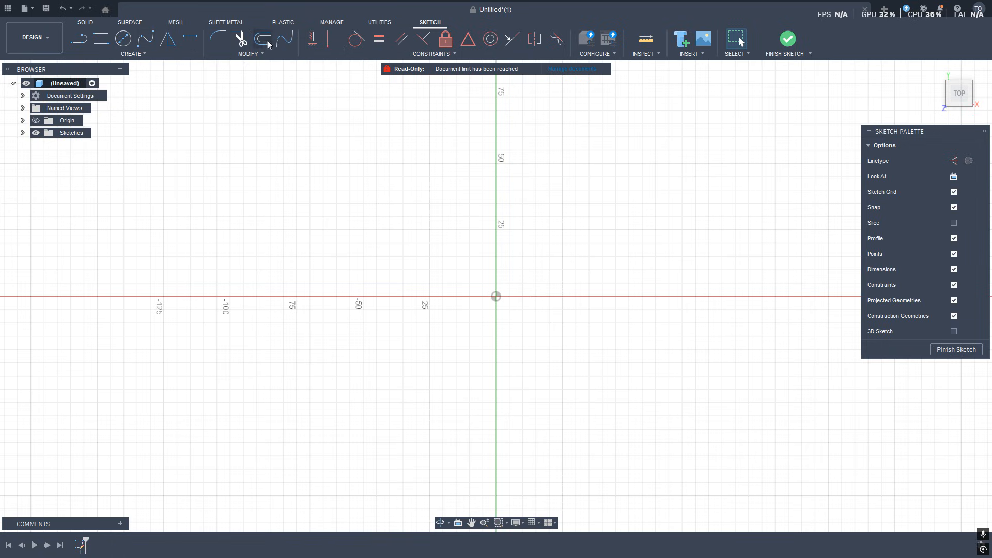
# Draw a trial center-diameter circle at the origin and undo it.
pyautogui.click(121, 44)
pyautogui.click(123, 39)
pyautogui.click(496, 297)
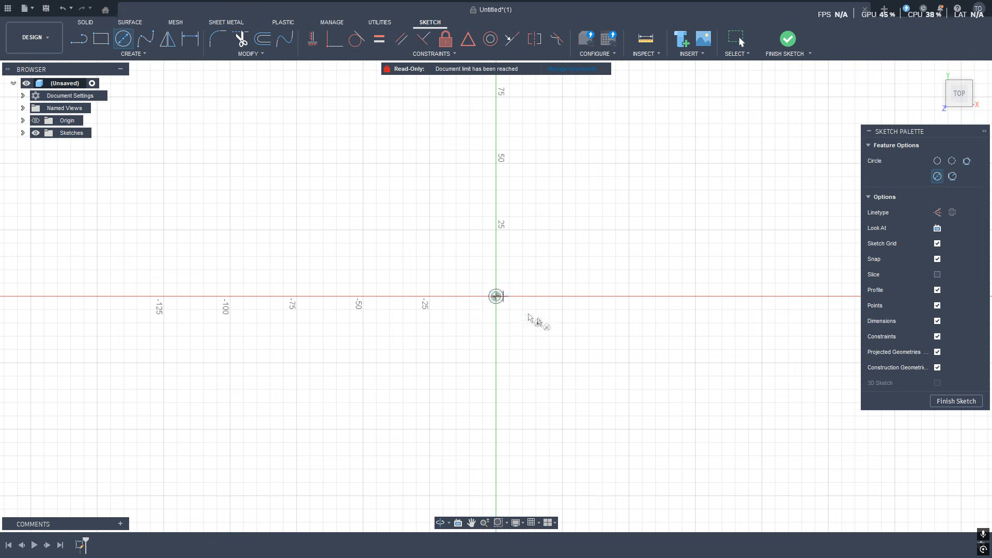
pyautogui.click(568, 299)
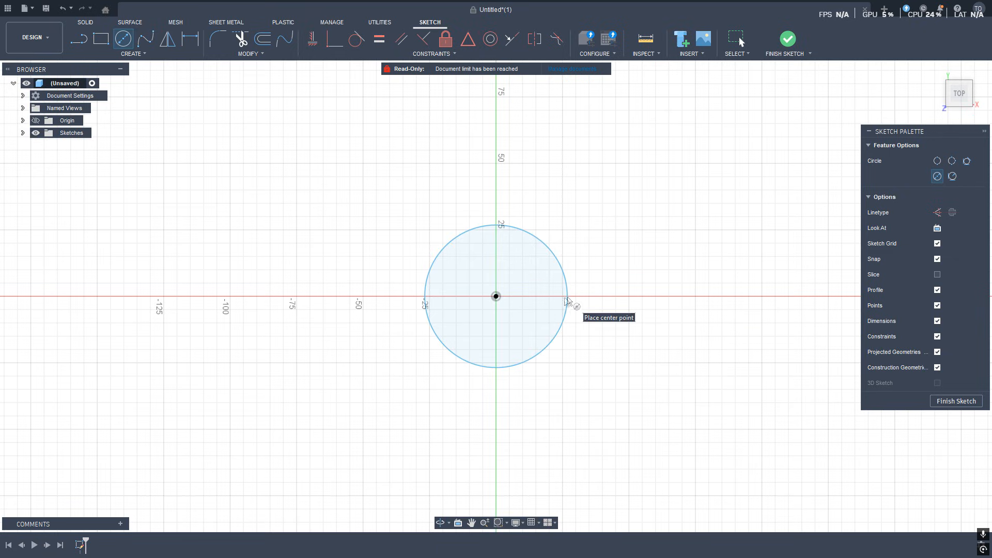
pyautogui.press('Escape')
pyautogui.hotkey('ctrl', 'z')
# Draw a trial two-point rectangle around the origin and undo it.
pyautogui.click(101, 39)
pyautogui.click(456, 243)
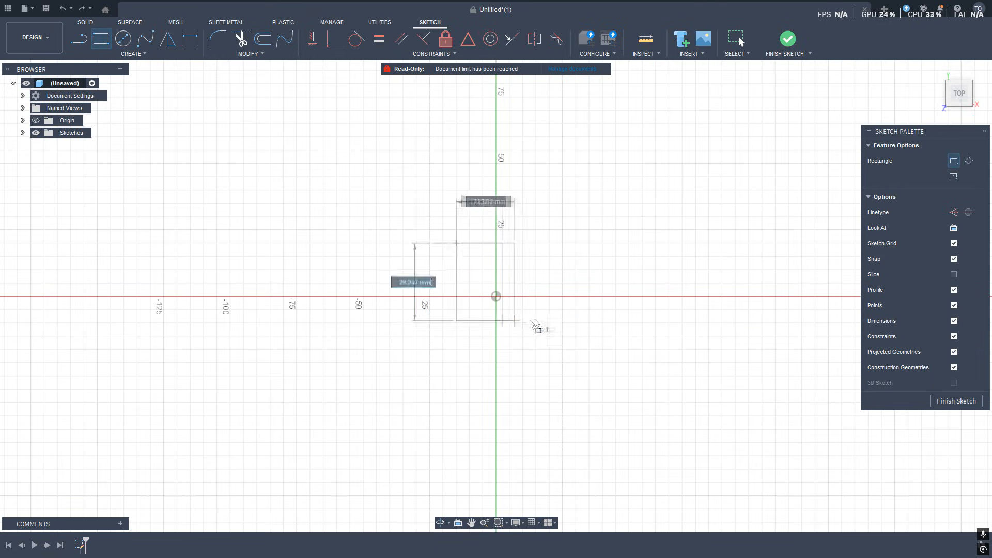
pyautogui.click(603, 349)
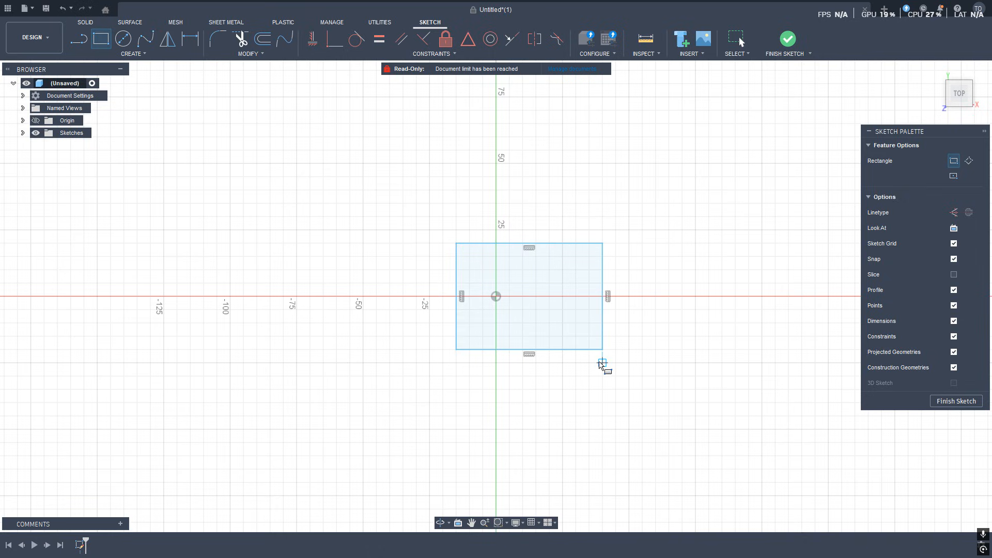
pyautogui.press('Escape')
pyautogui.hotkey('ctrl', 'z')
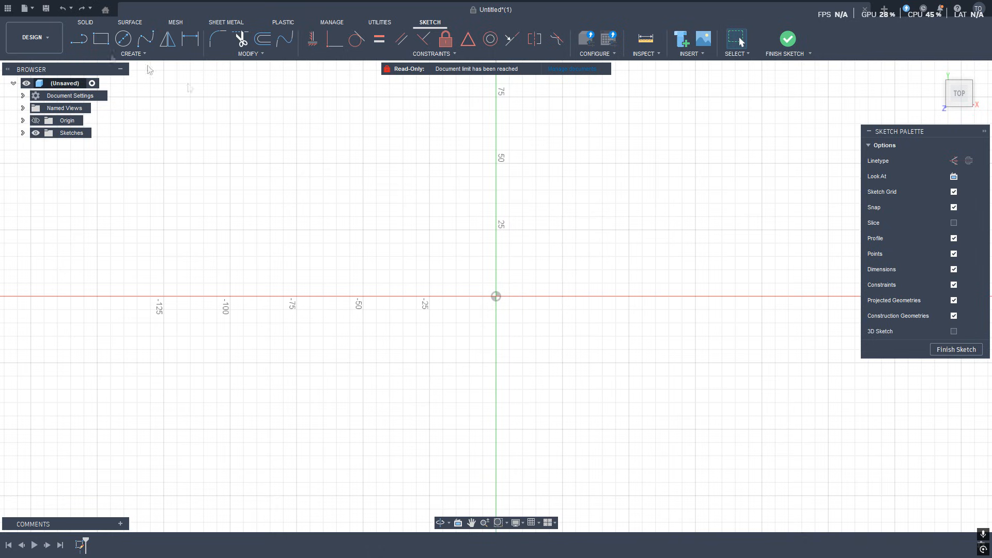
# Draw a trial closed triangle with the Line tool and undo its segments.
pyautogui.click(78, 39)
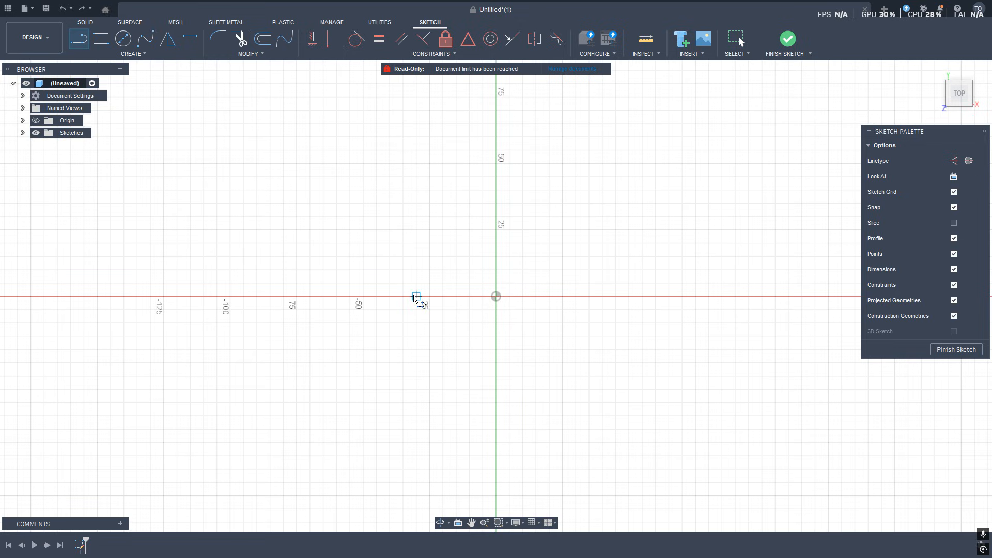
pyautogui.click(417, 296)
pyautogui.click(536, 190)
pyautogui.click(597, 374)
pyautogui.click(417, 296)
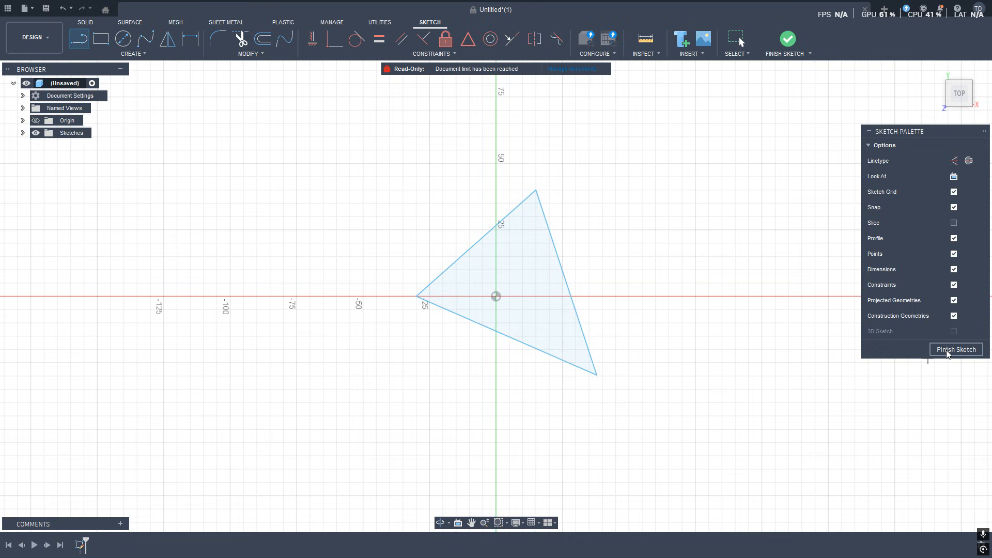
pyautogui.press('Escape')
pyautogui.hotkey('ctrl', 'z')
pyautogui.hotkey('ctrl', 'z')
pyautogui.hotkey('ctrl', 'z')
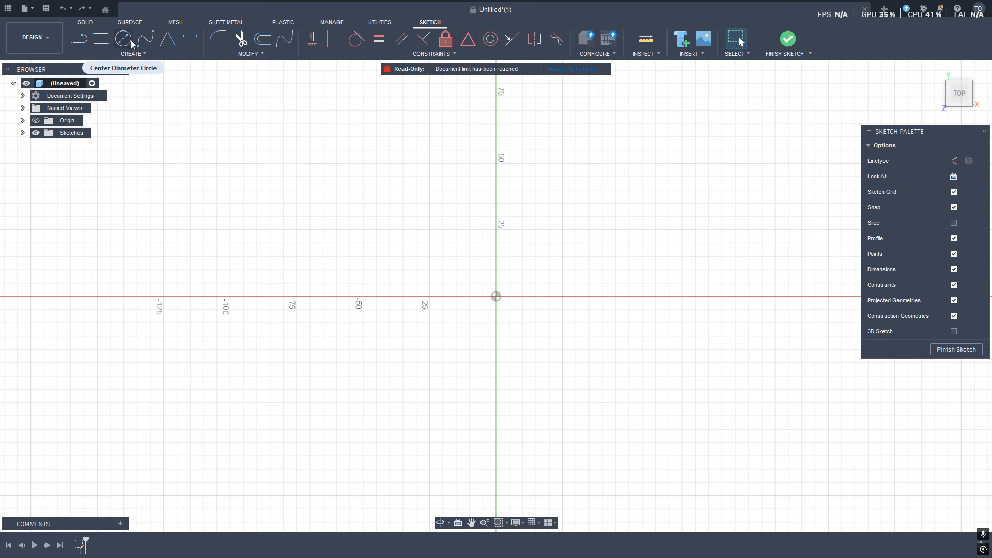
# Draw a center-diameter circle at the origin, about 38 mm in diameter.
pyautogui.click(124, 39)
pyautogui.click(496, 297)
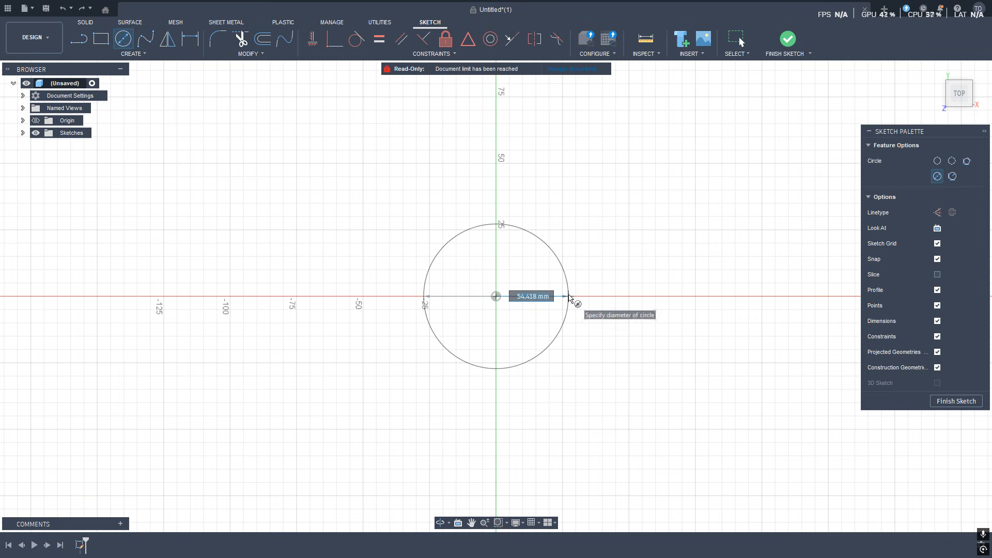
pyautogui.click(550, 297)
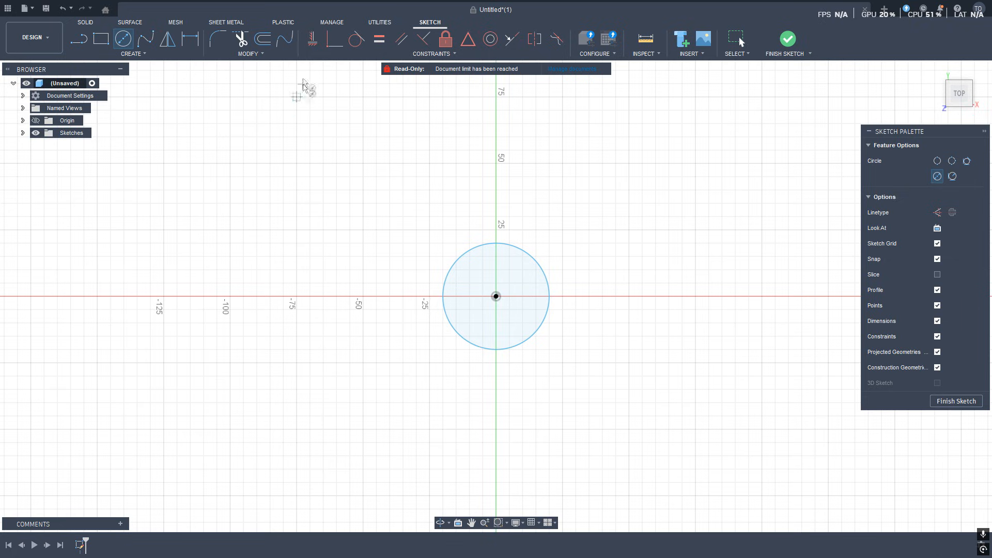
# Offset the circle outward by 0.42 mm.
pyautogui.click(263, 39)
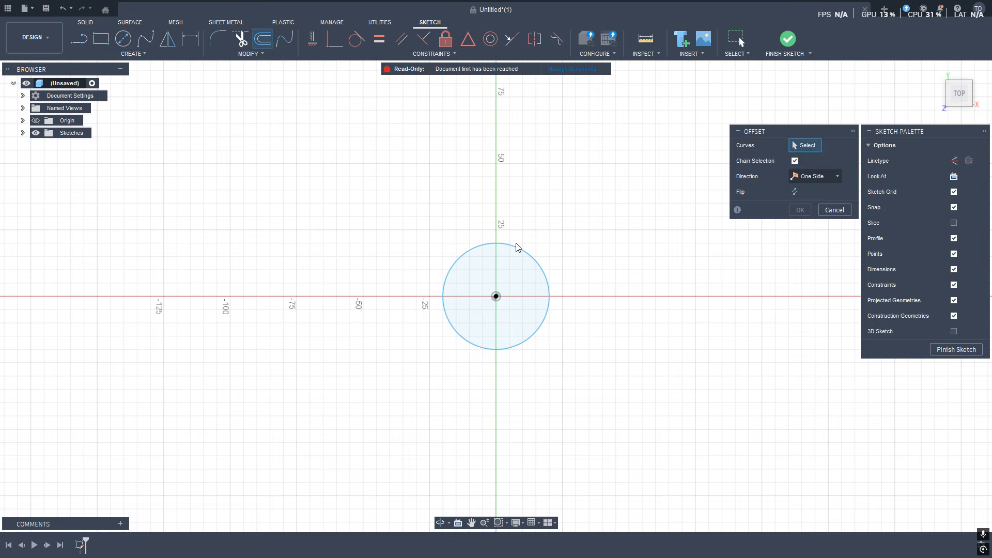
pyautogui.click(518, 252)
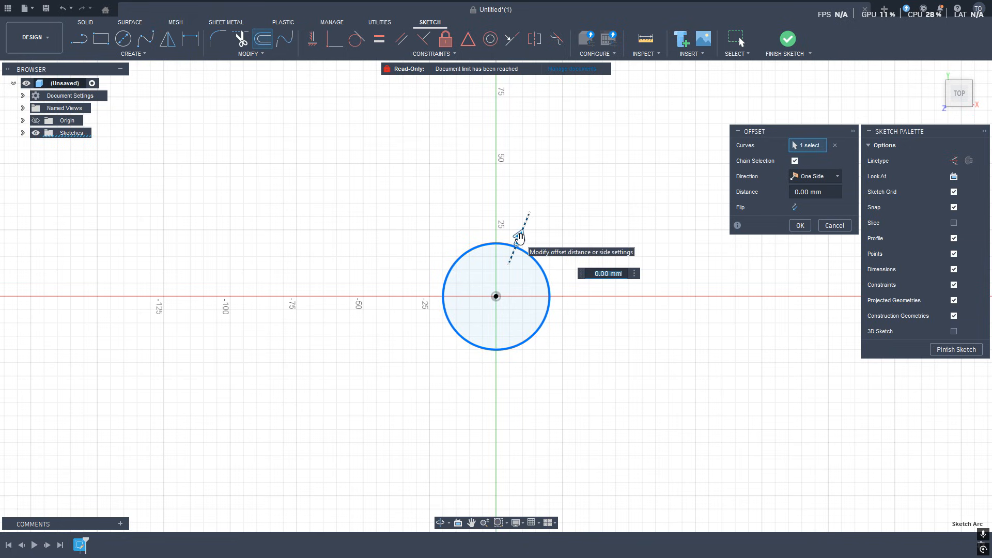
pyautogui.moveTo(519, 238); pyautogui.dragTo(522, 236)
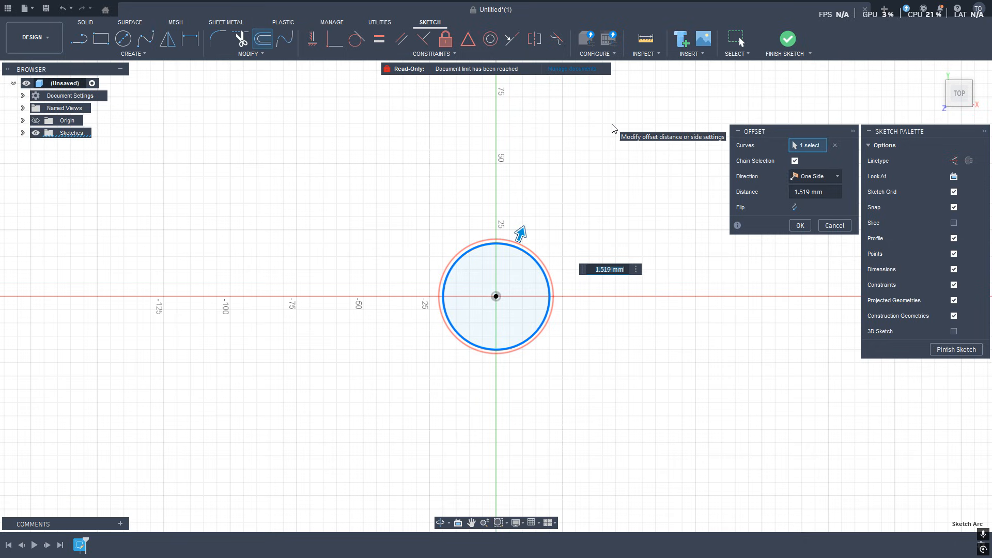
pyautogui.write('0.5')
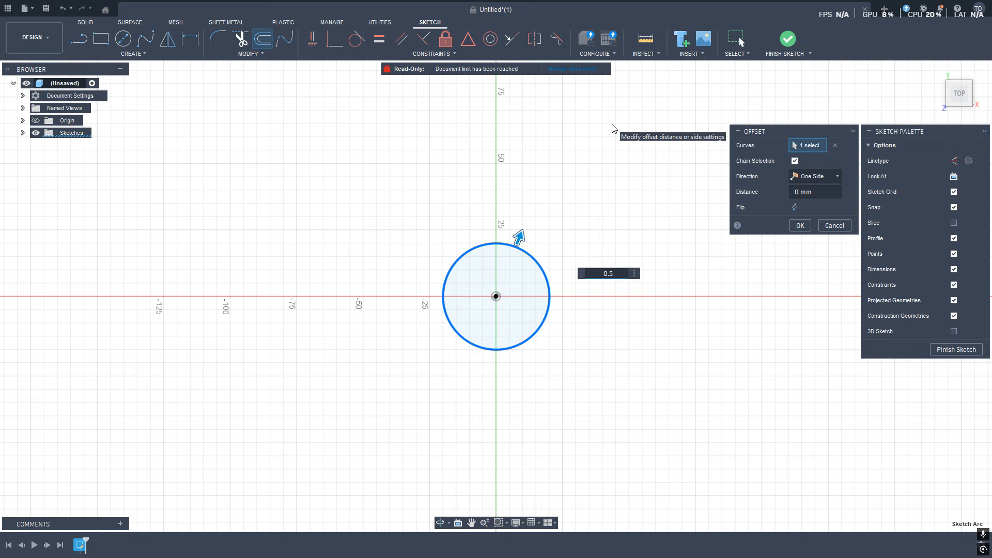
pyautogui.press('BackSpace')
pyautogui.write('4')
pyautogui.press('Return')
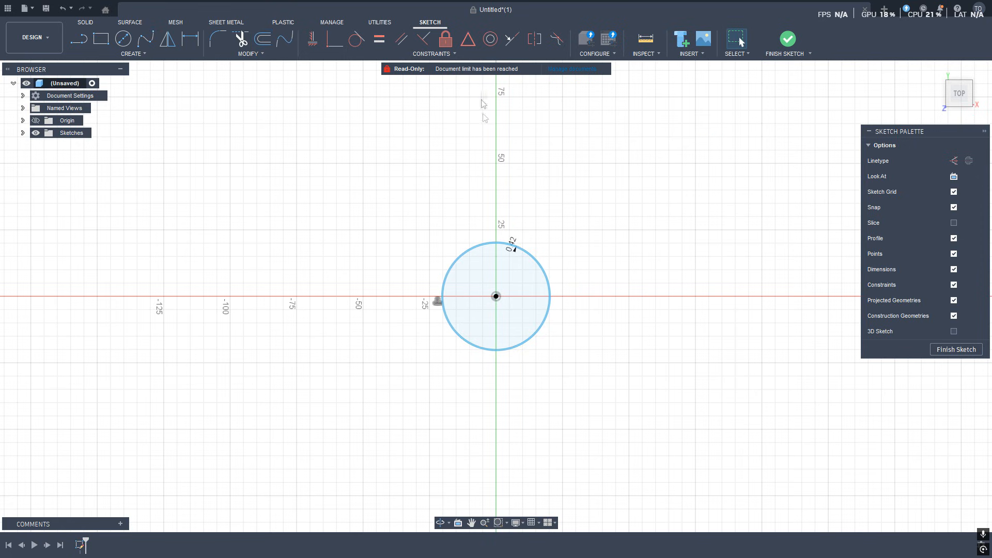
# Offset the original circle outward by 0.84 mm.
pyautogui.scroll(10, 517, 248)
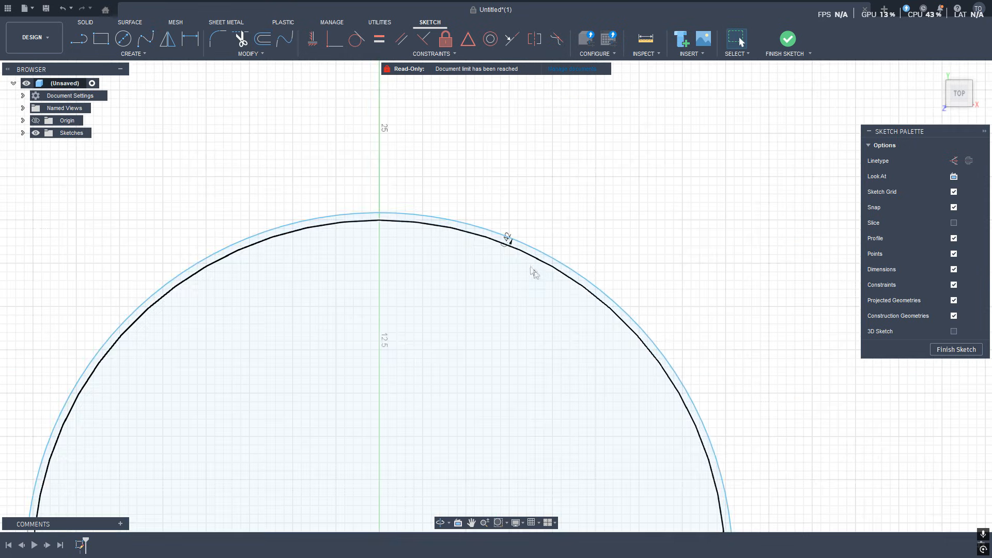
pyautogui.scroll(3, 520, 228)
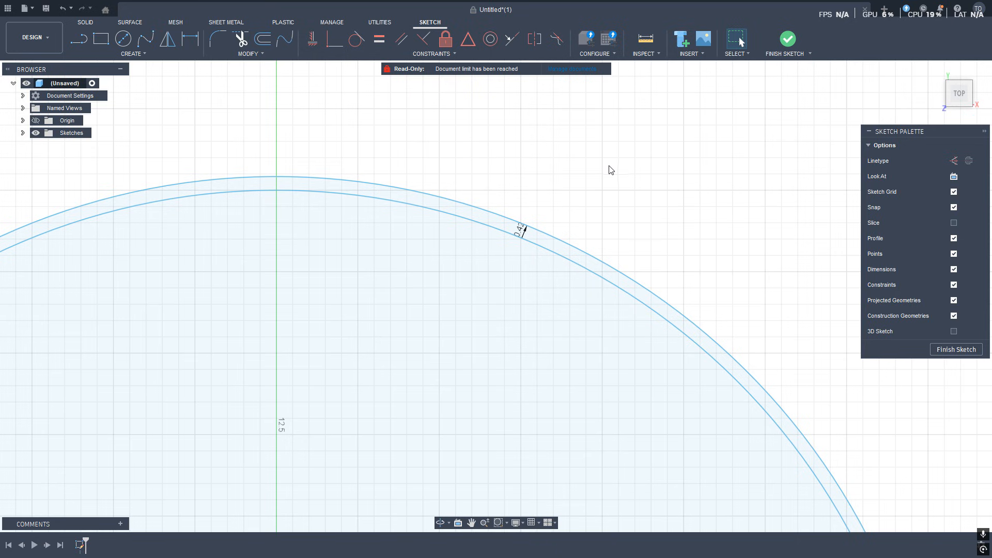
pyautogui.scroll(3, 514, 239)
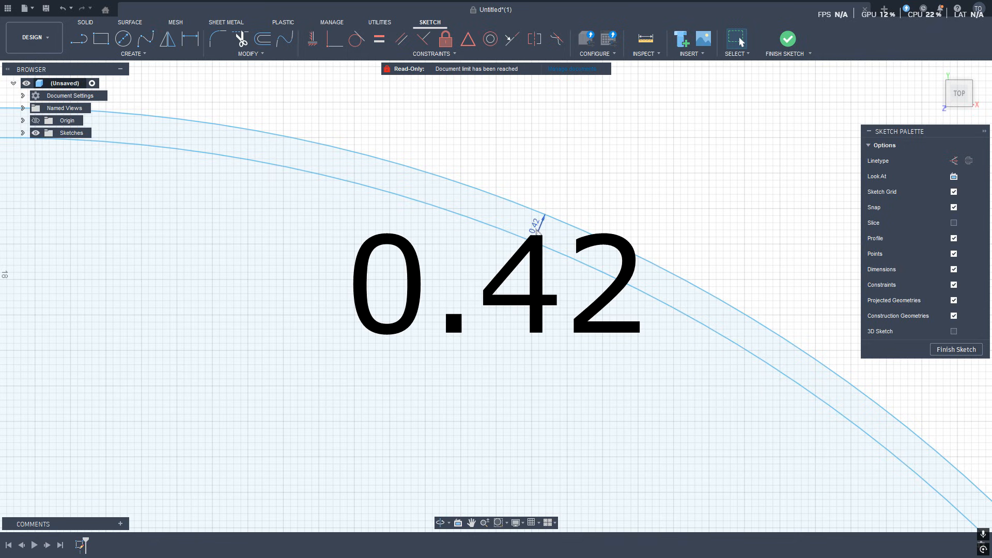
pyautogui.scroll(-8, 543, 230)
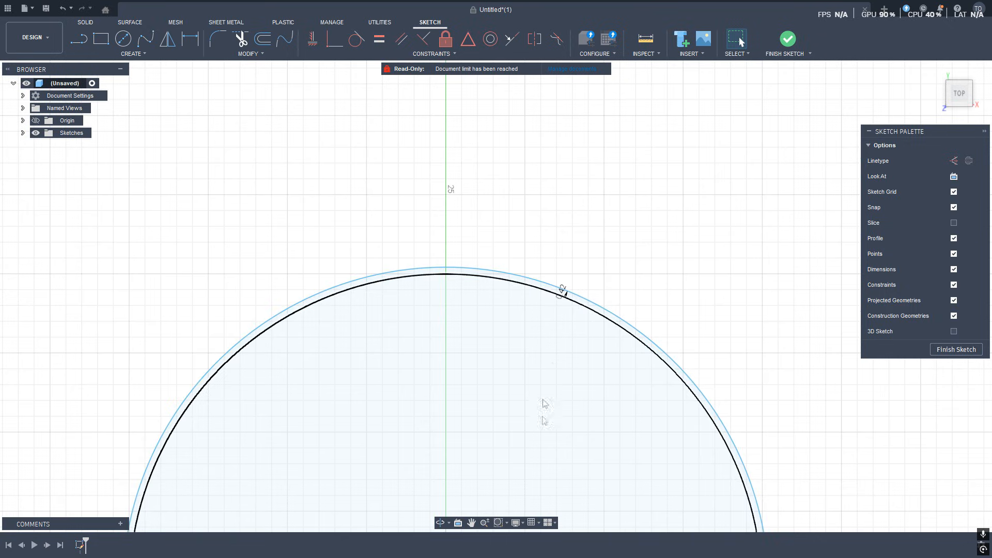
pyautogui.moveTo(528, 401); pyautogui.dragTo(538, 250, button='middle')
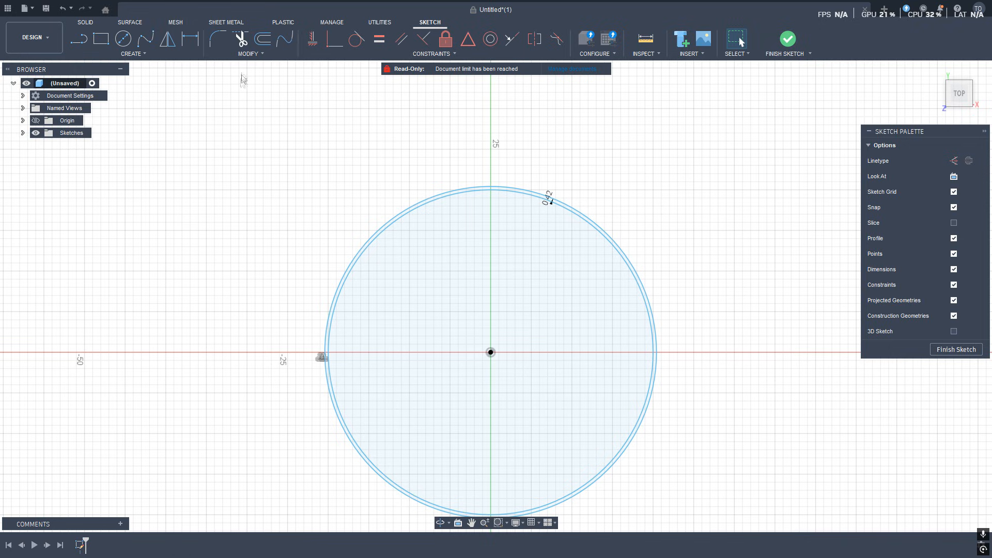
pyautogui.click(264, 41)
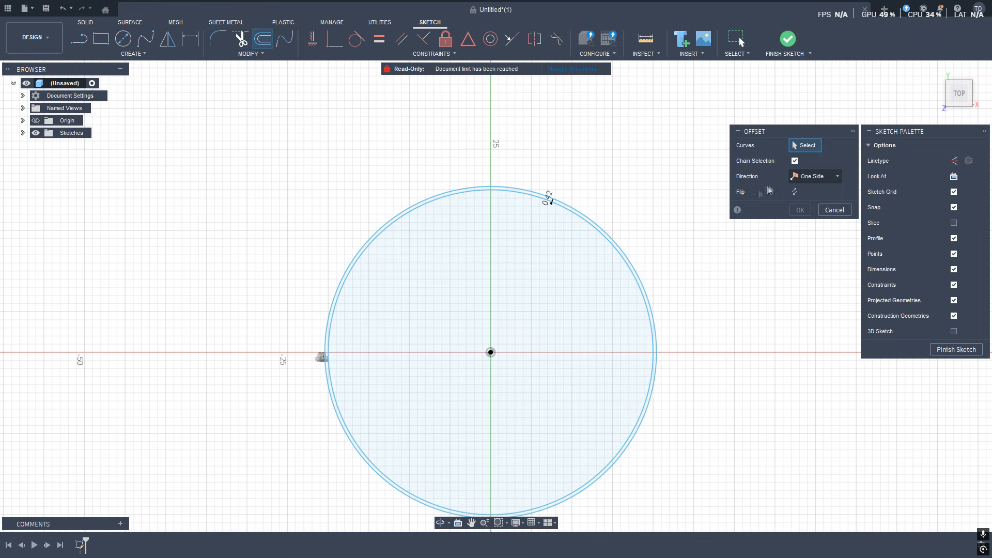
pyautogui.scroll(5, 465, 201)
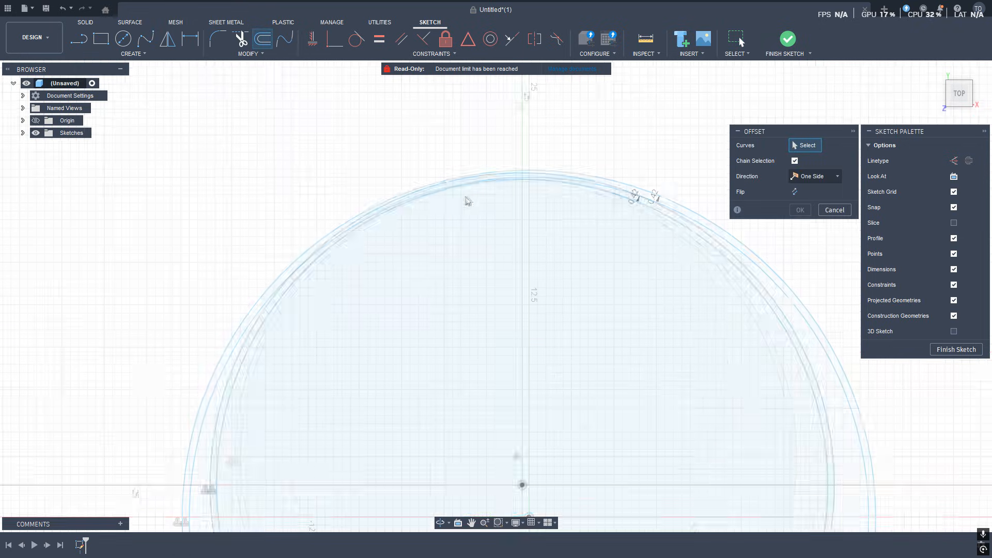
pyautogui.click(551, 178)
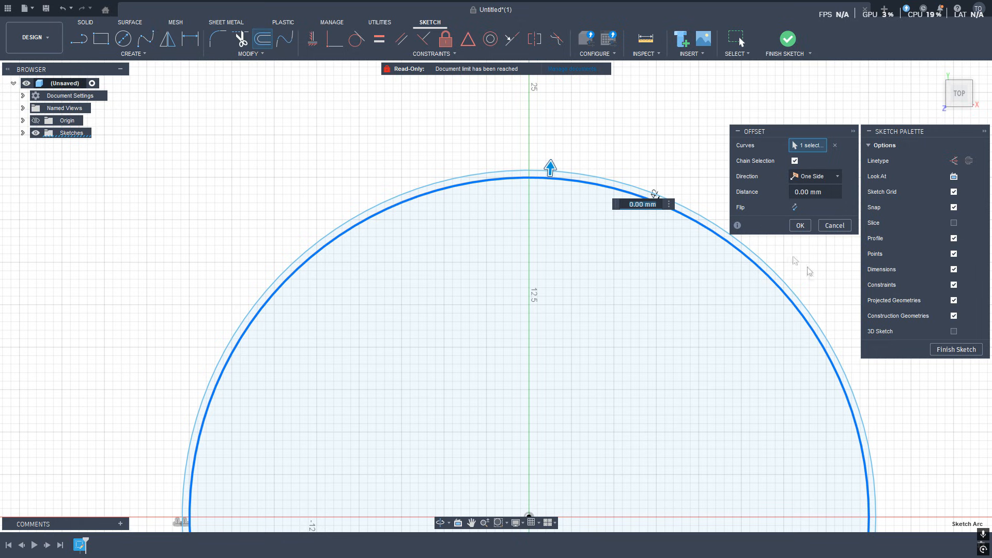
pyautogui.write('0')
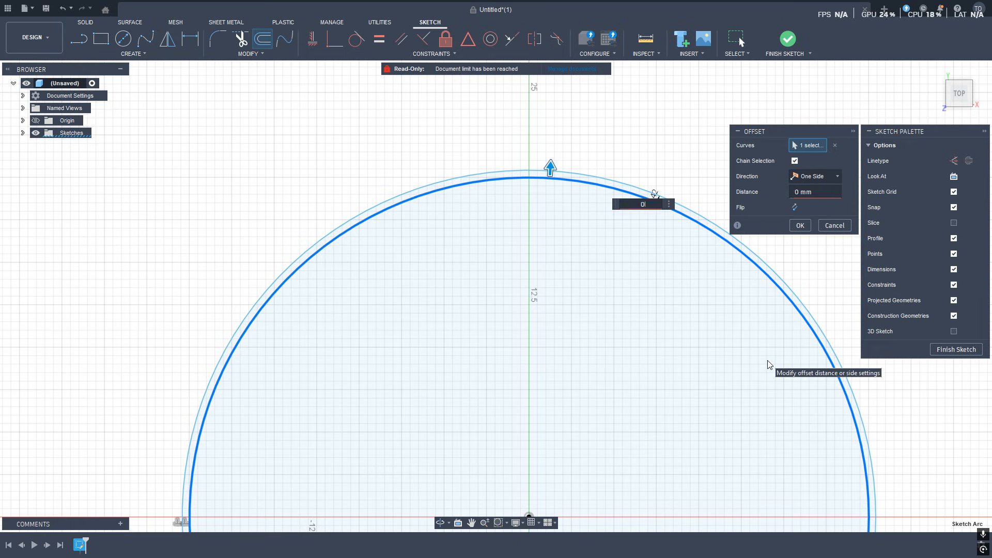
pyautogui.write('.84')
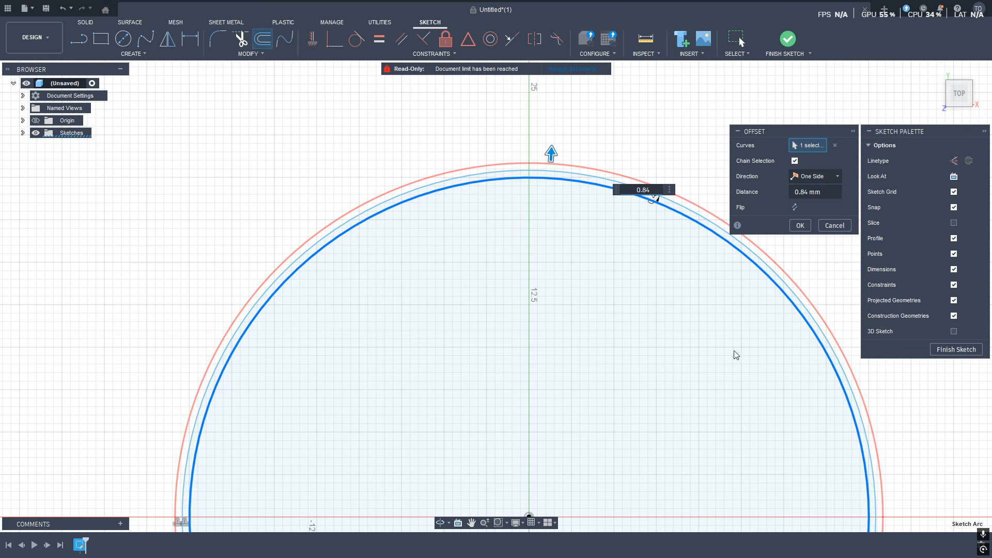
pyautogui.click(800, 225)
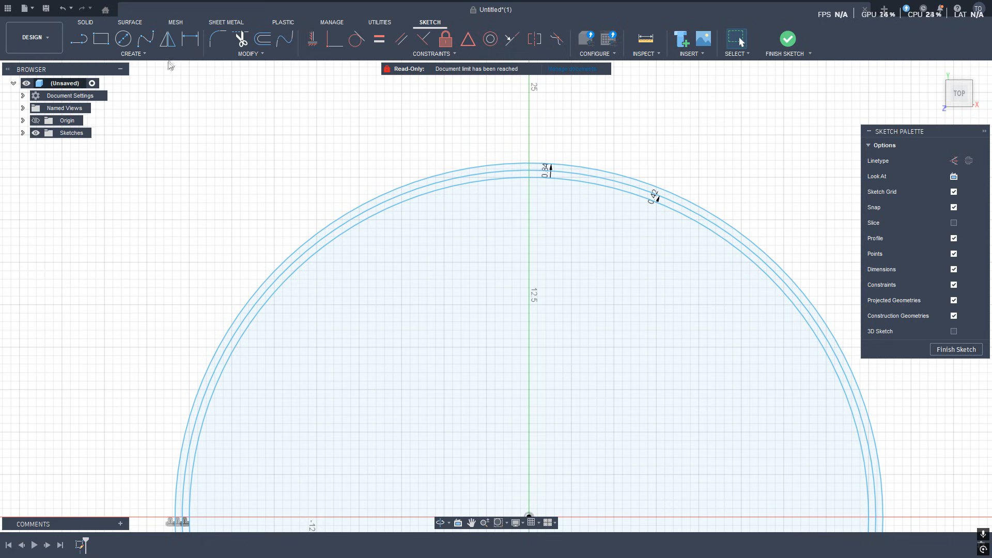
# Offset the original circle outward by 3 mm and finish the sketch.
pyautogui.click(261, 41)
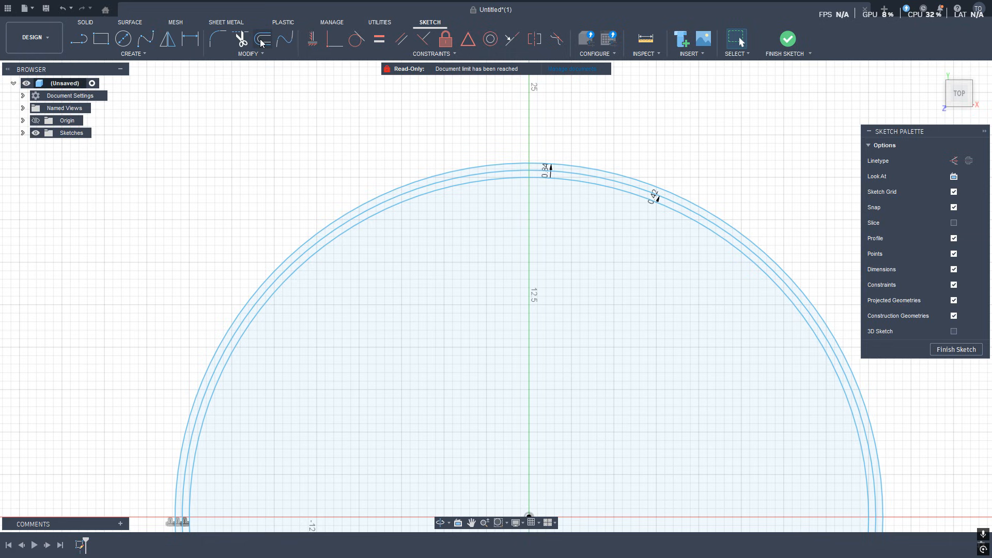
pyautogui.click(596, 189)
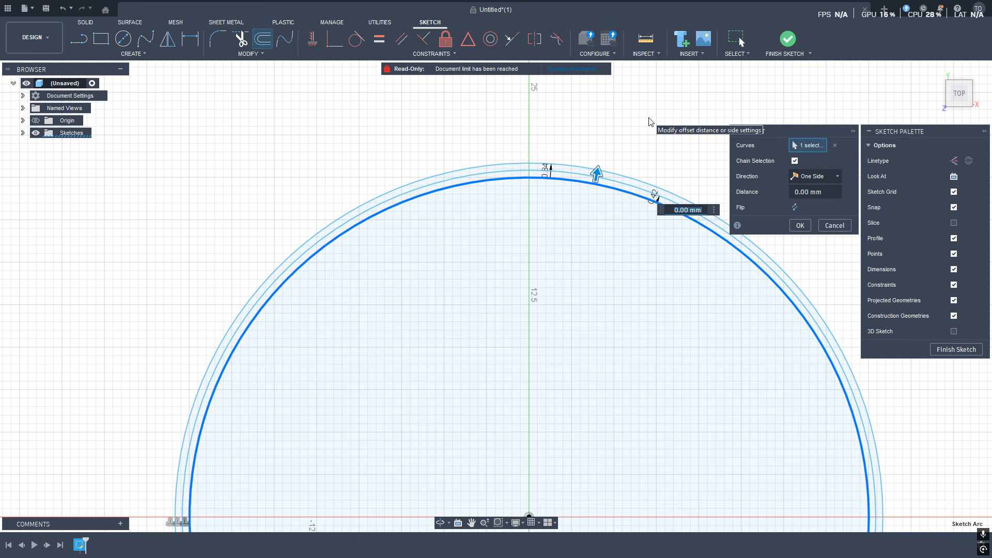
pyautogui.write('3')
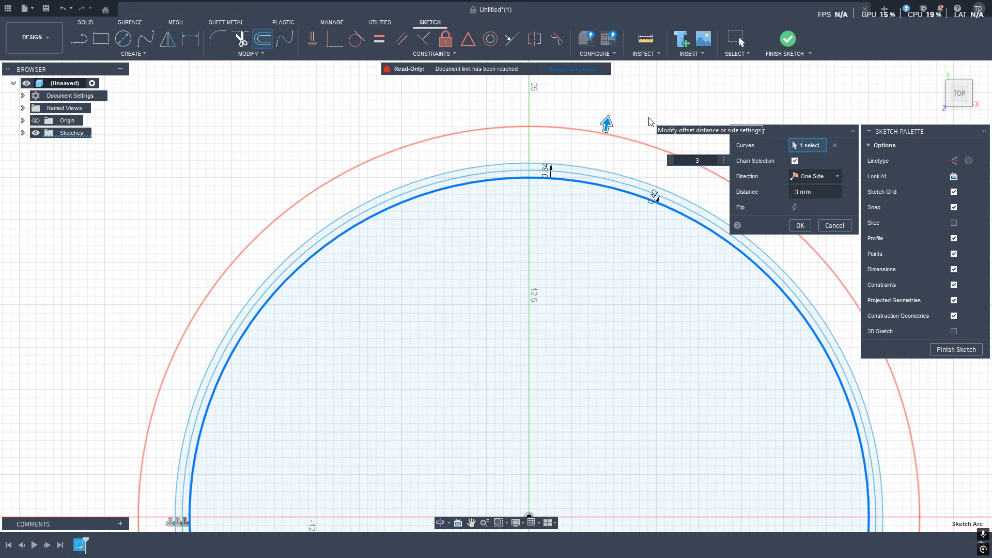
pyautogui.press('Return')
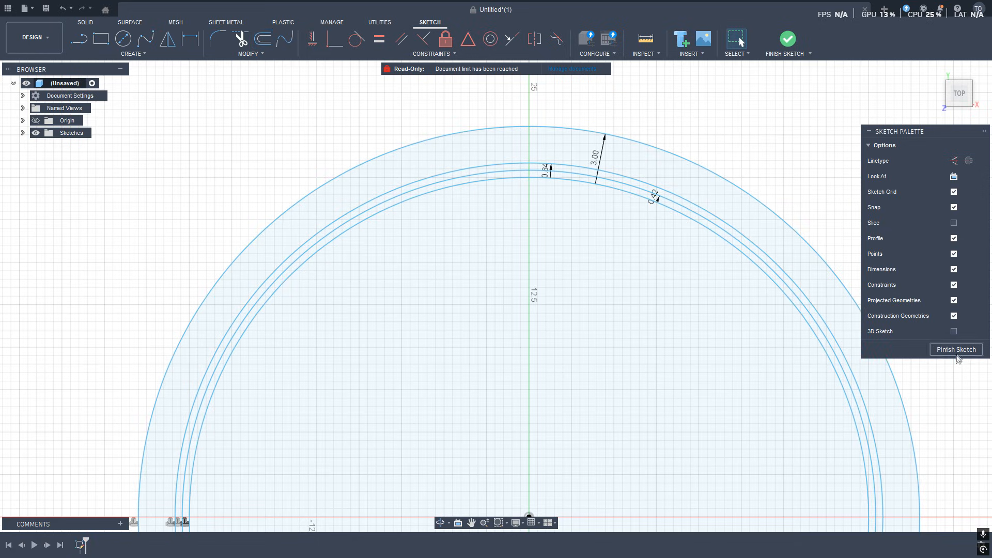
pyautogui.click(956, 351)
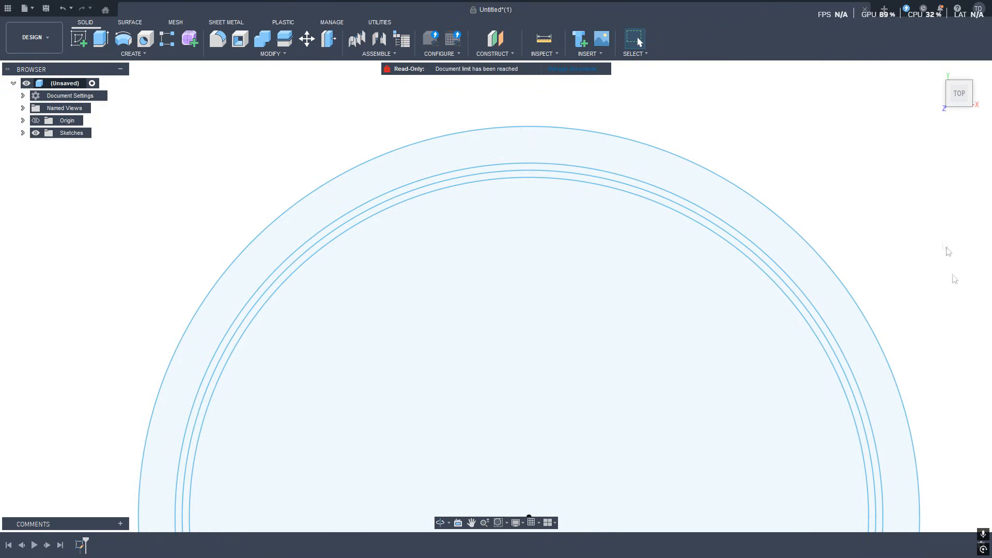
# Extrude the thin ring between the original circle and the 0.42 mm offset by 19 mm as a new body.
pyautogui.moveTo(954, 92)
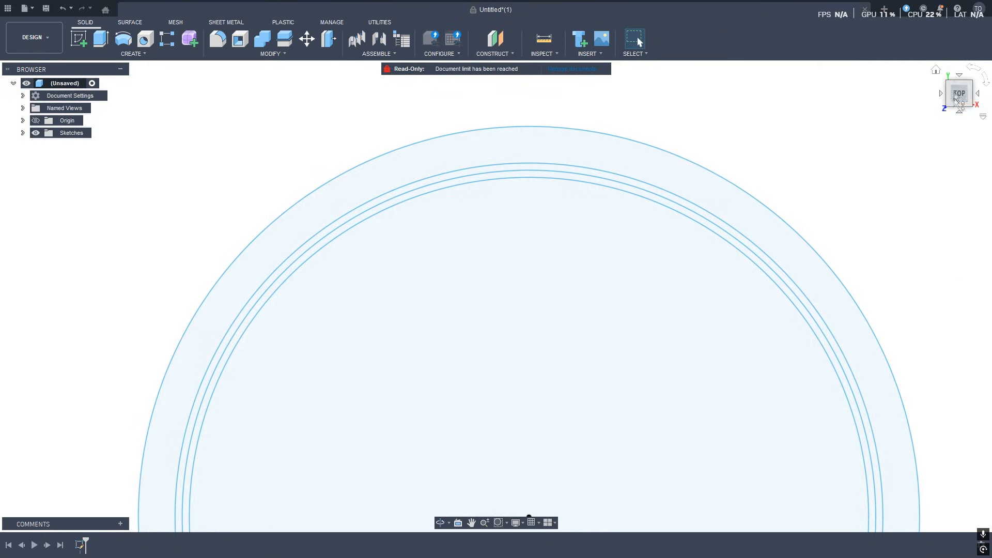
pyautogui.click(937, 72)
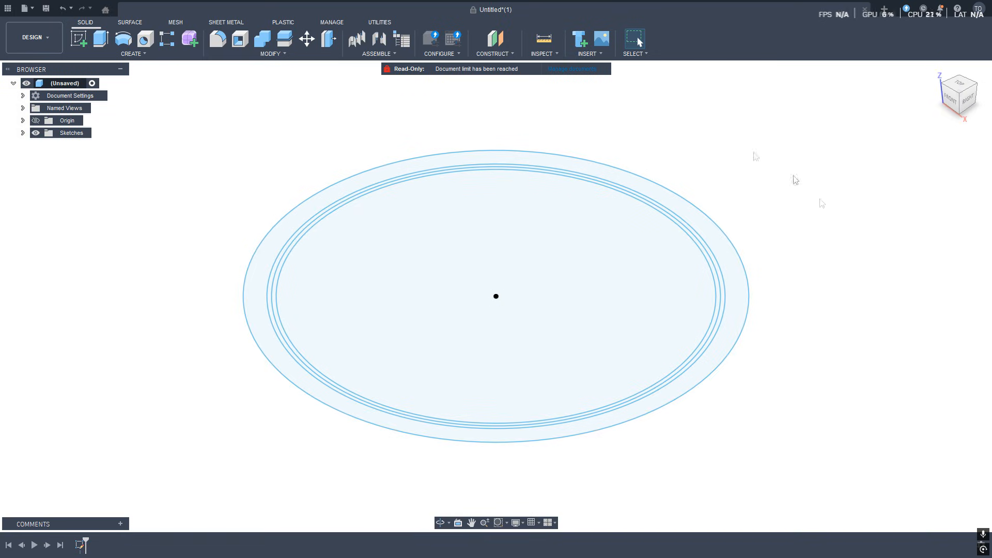
pyautogui.click(719, 296)
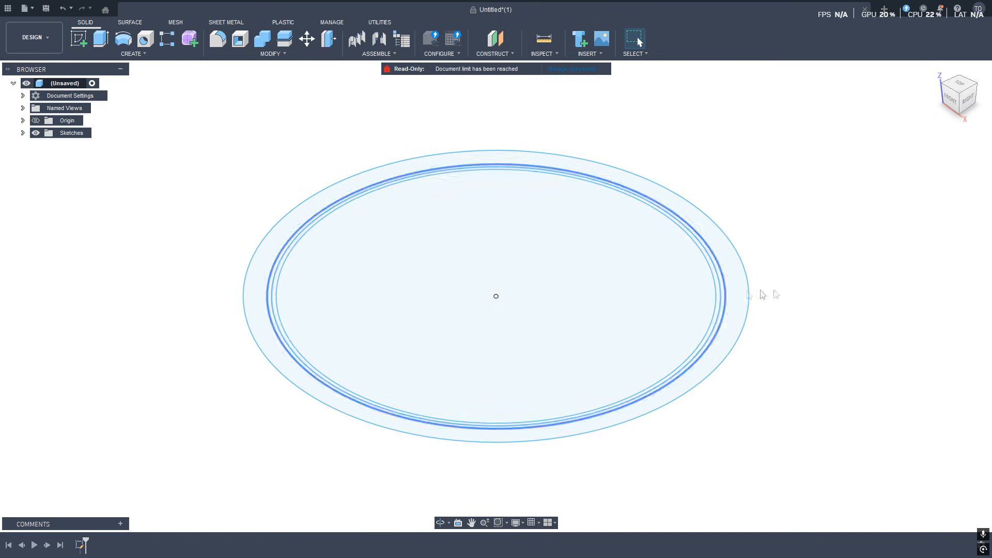
pyautogui.scroll(5, 143, 290)
pyautogui.scroll(-1, 374, 327)
pyautogui.scroll(-4, 376, 331)
pyautogui.scroll(5, 468, 327)
pyautogui.scroll(4, 469, 326)
pyautogui.scroll(-3, 475, 307)
pyautogui.scroll(-4, 477, 311)
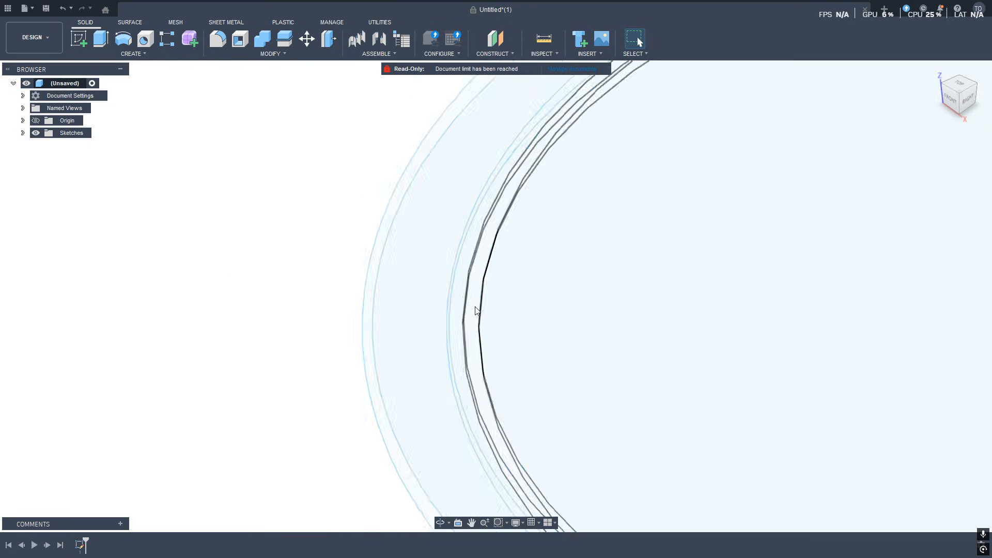
pyautogui.scroll(5, 479, 313)
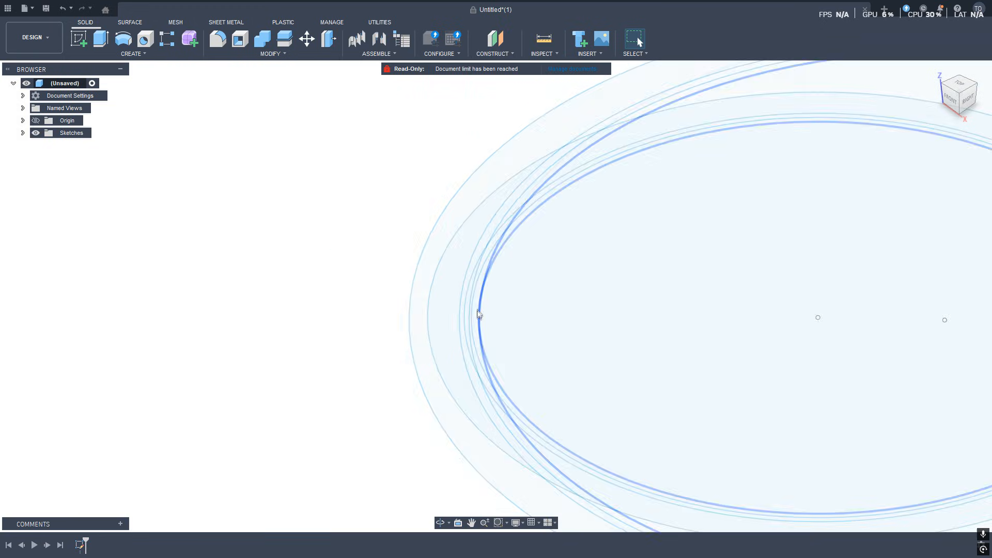
pyautogui.click(478, 304)
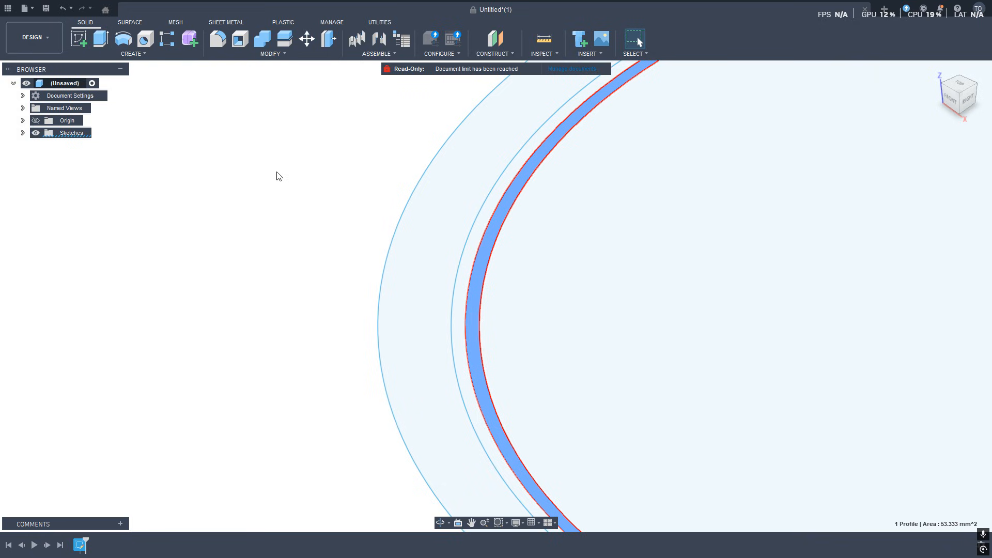
pyautogui.scroll(3, 265, 272)
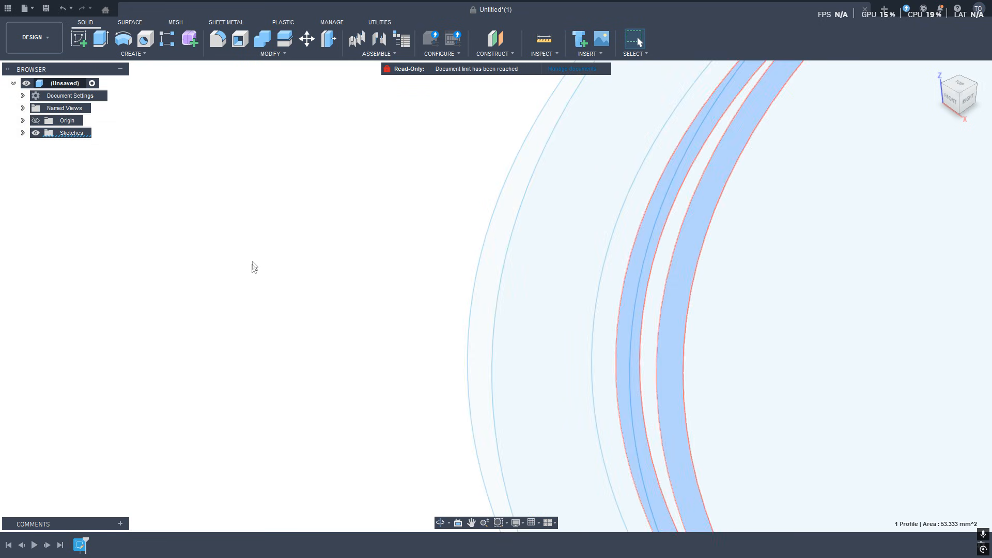
pyautogui.scroll(-6, 388, 309)
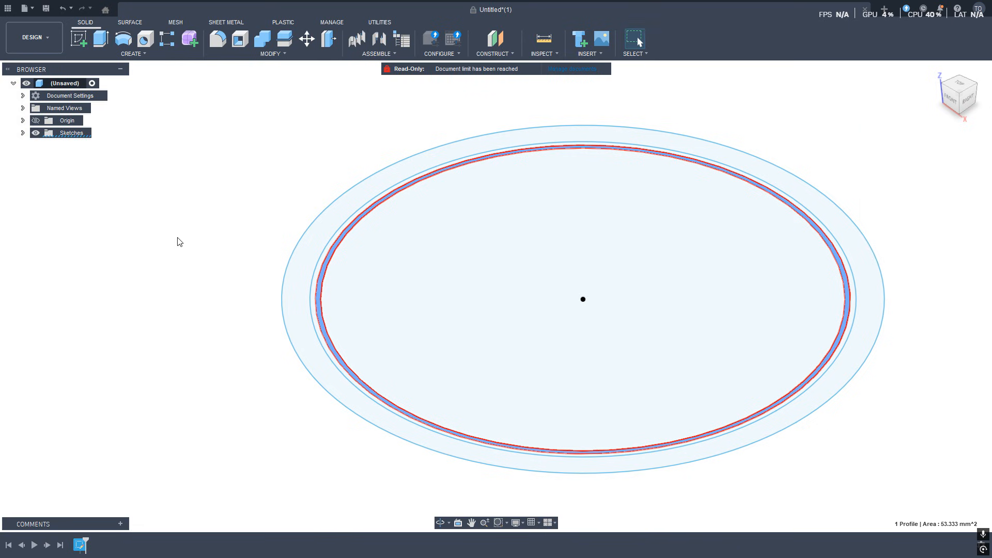
pyautogui.press('e')
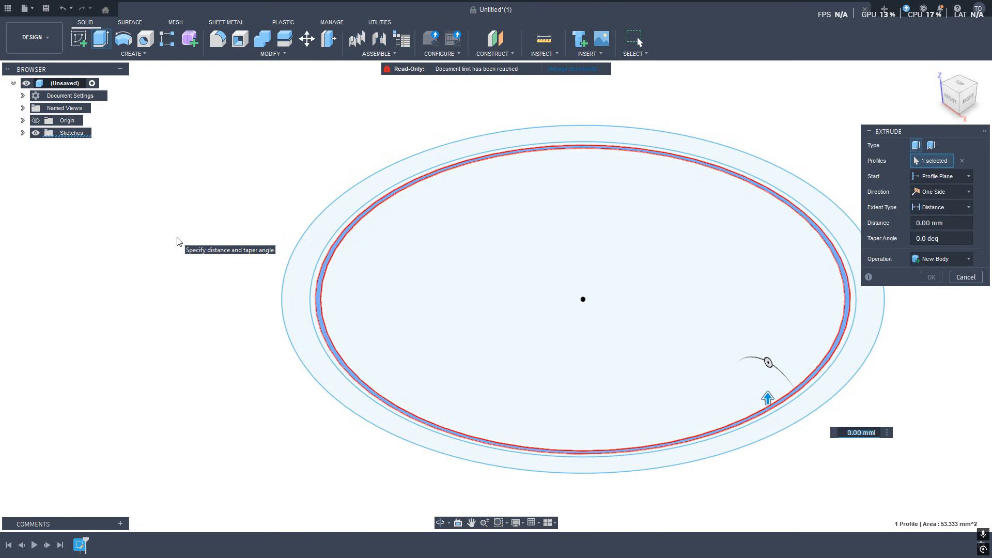
pyautogui.write('19')
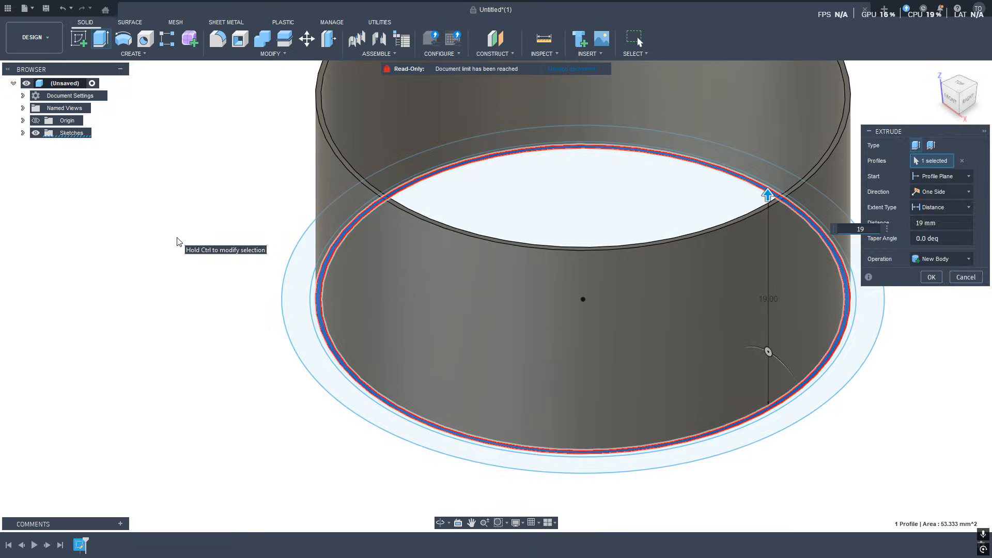
pyautogui.press('Return')
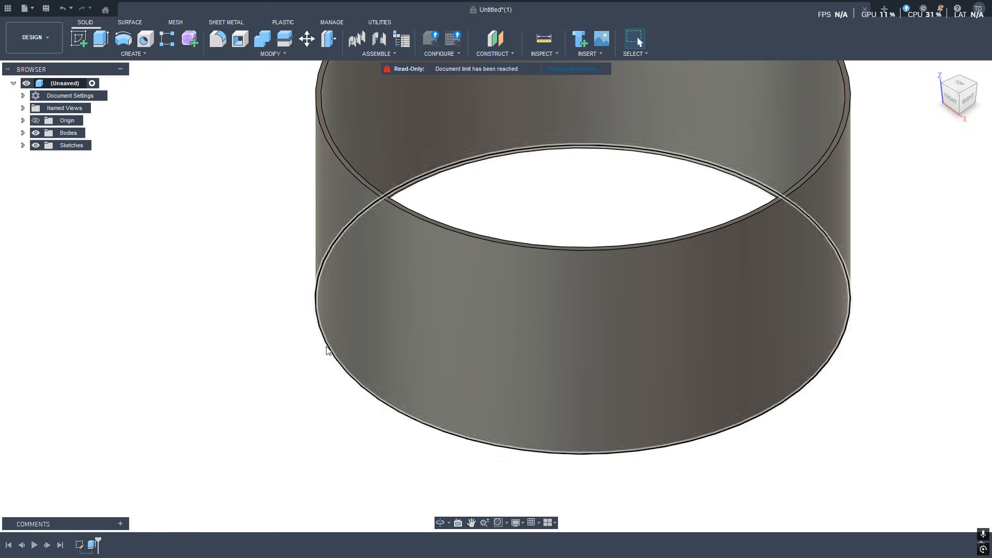
# Make the consumed circle sketch visible again in the browser.
pyautogui.click(23, 145)
pyautogui.rightClick(23, 146)
pyautogui.click(75, 279)
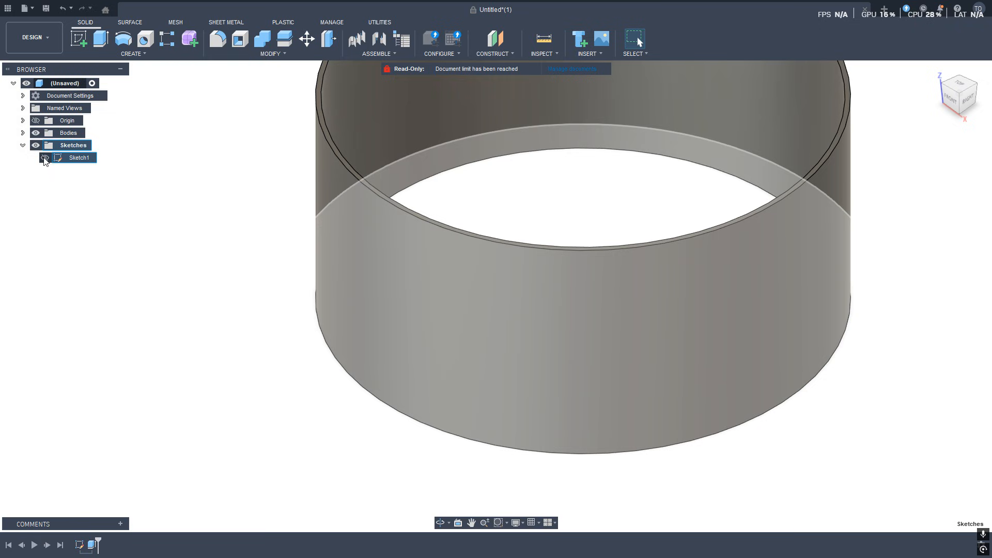
pyautogui.click(44, 157)
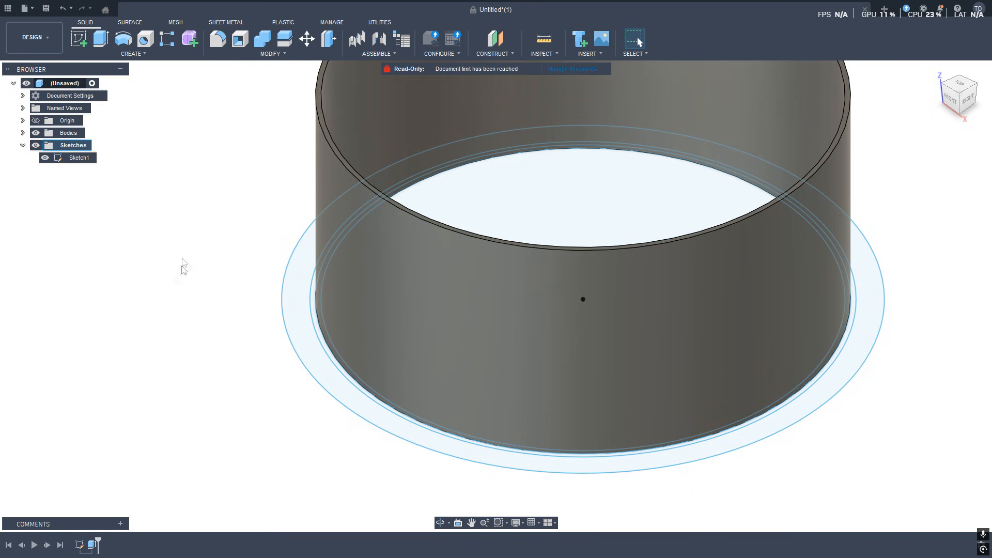
# Extrude the ring between the 0.42 mm and 0.84 mm offsets by 16 mm, joined to the body.
pyautogui.scroll(2, 162, 244)
pyautogui.scroll(2, 289, 314)
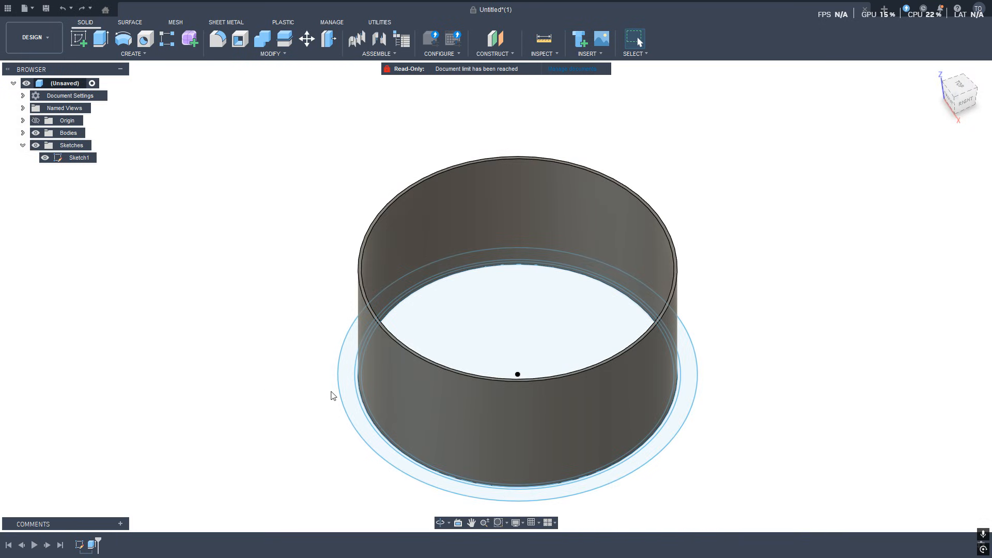
pyautogui.scroll(3, 334, 396)
pyautogui.click(382, 381)
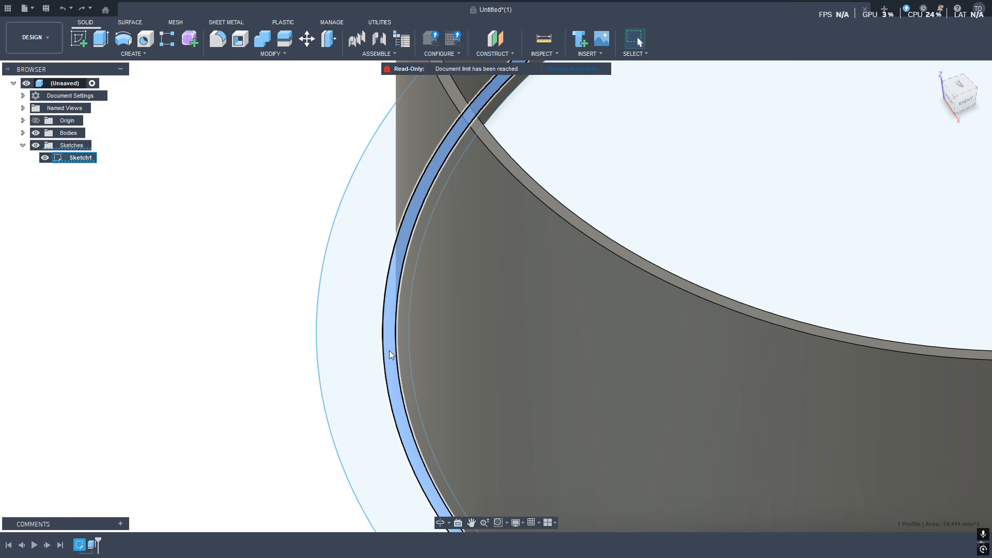
pyautogui.scroll(-5, 386, 380)
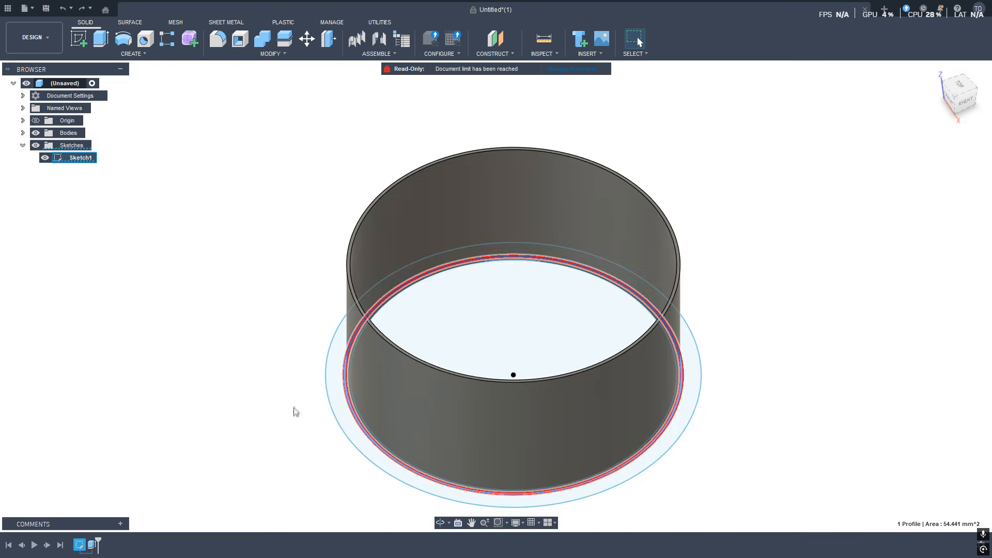
pyautogui.moveTo(293, 410); pyautogui.dragTo(303, 377, button='middle')
pyautogui.press('e')
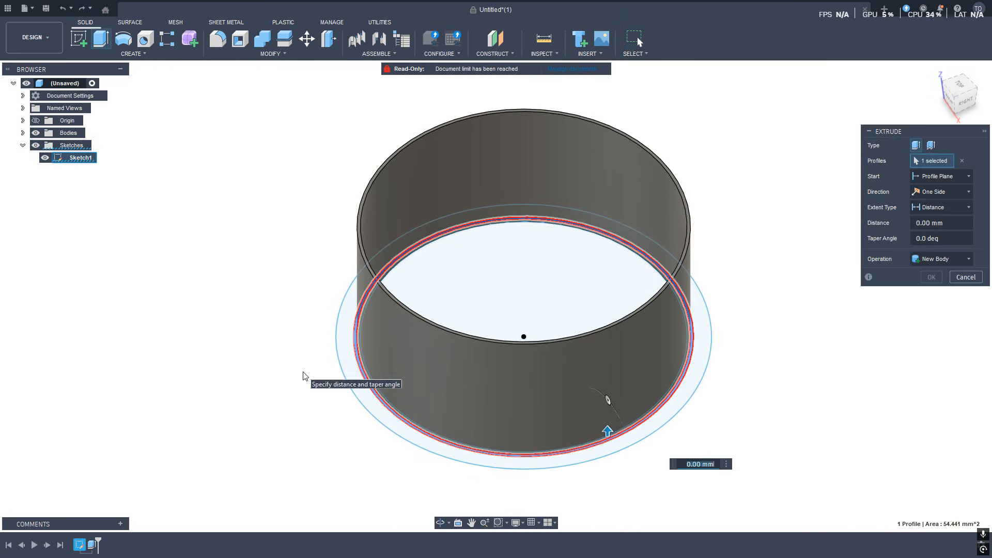
pyautogui.write('16')
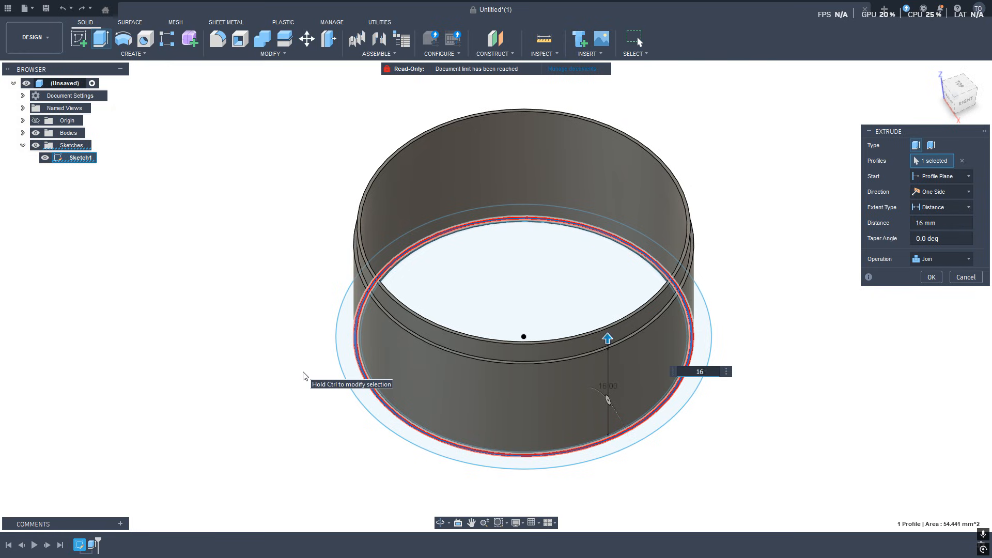
pyautogui.press('Return')
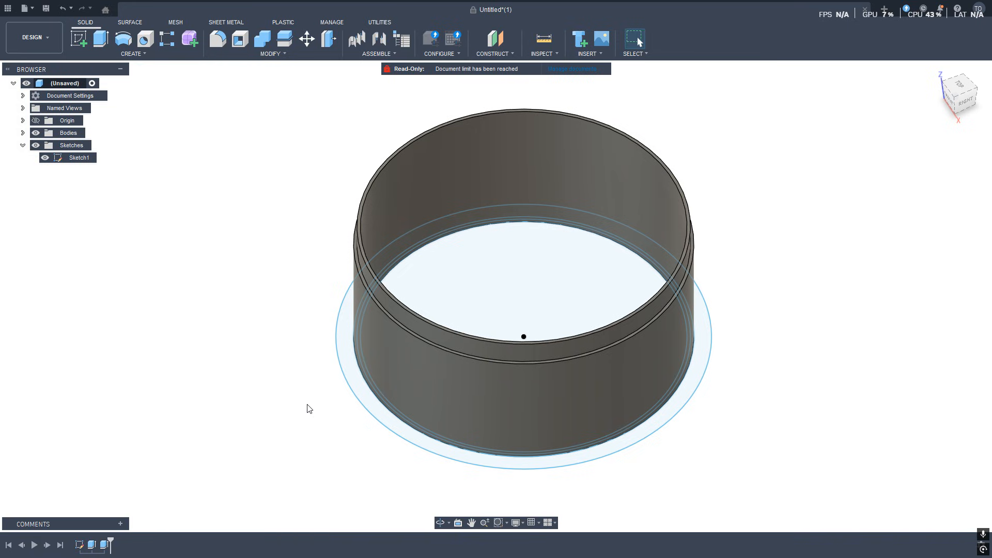
# Extrude the outer ring between the 0.84 mm and 3 mm offsets by 3 mm to form a base flange.
pyautogui.keyDown('shift'); pyautogui.moveTo(312, 408); pyautogui.dragTo(376, 223, button='middle'); pyautogui.keyUp('shift')
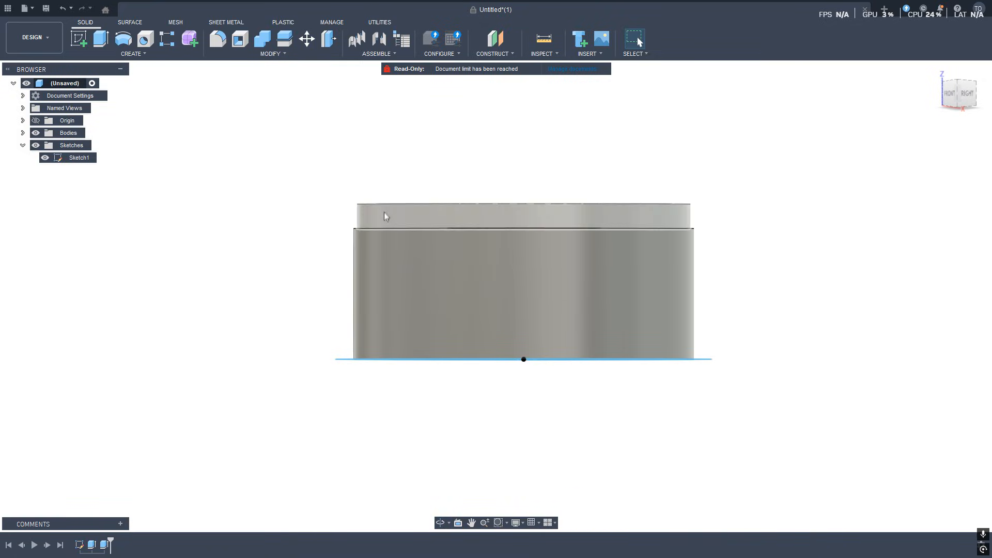
pyautogui.keyDown('shift'); pyautogui.moveTo(388, 228); pyautogui.dragTo(317, 279, button='middle'); pyautogui.keyUp('shift')
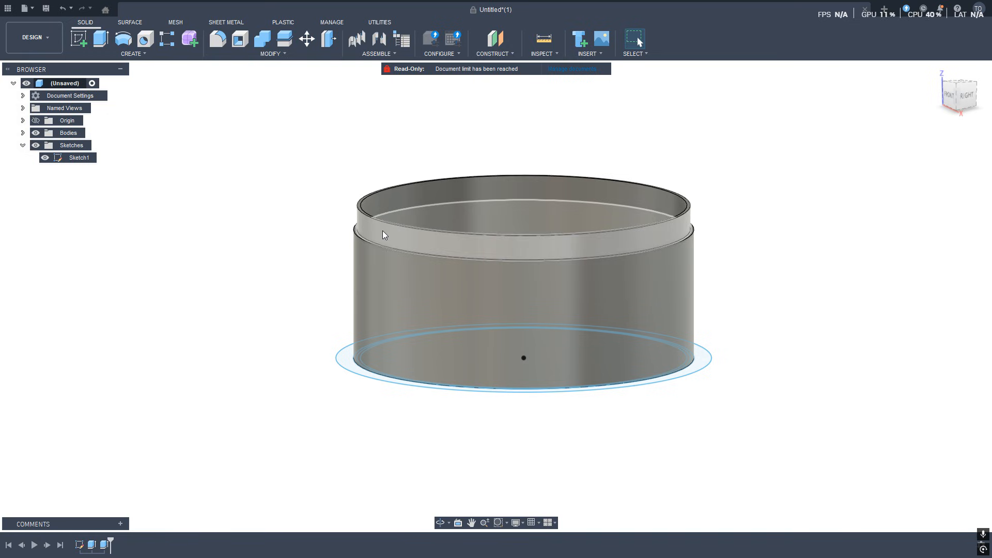
pyautogui.click(382, 230)
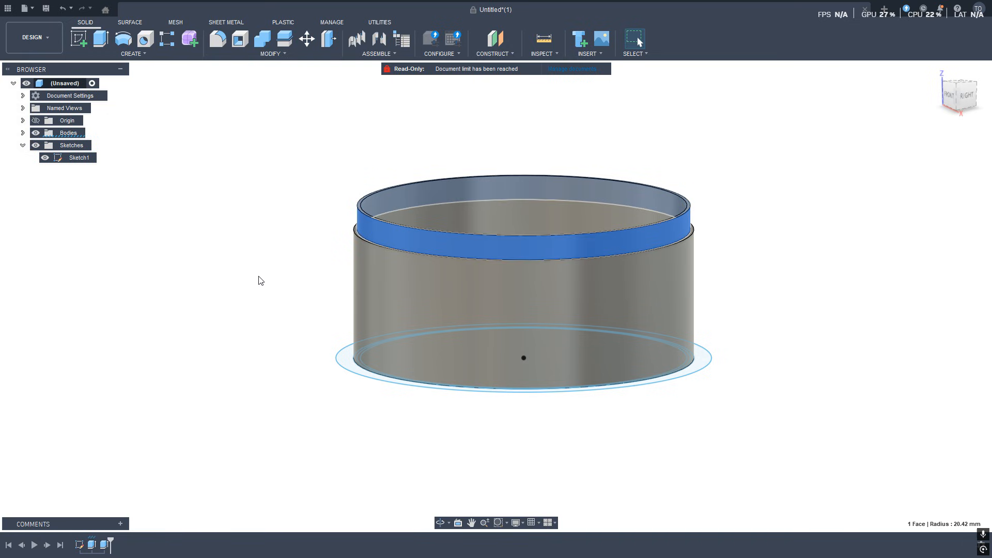
pyautogui.keyDown('shift'); pyautogui.moveTo(323, 350); pyautogui.dragTo(328, 373, button='middle'); pyautogui.keyUp('shift')
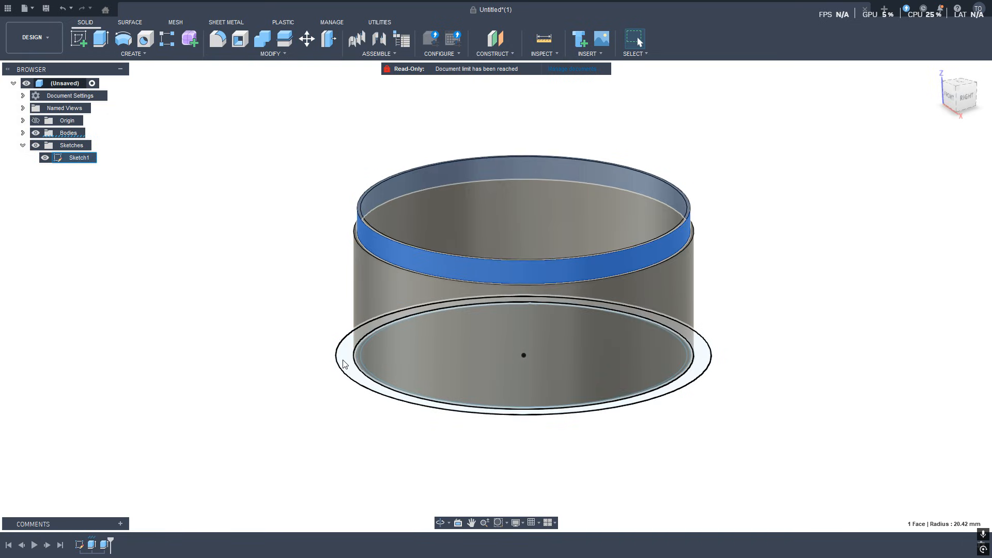
pyautogui.click(347, 363)
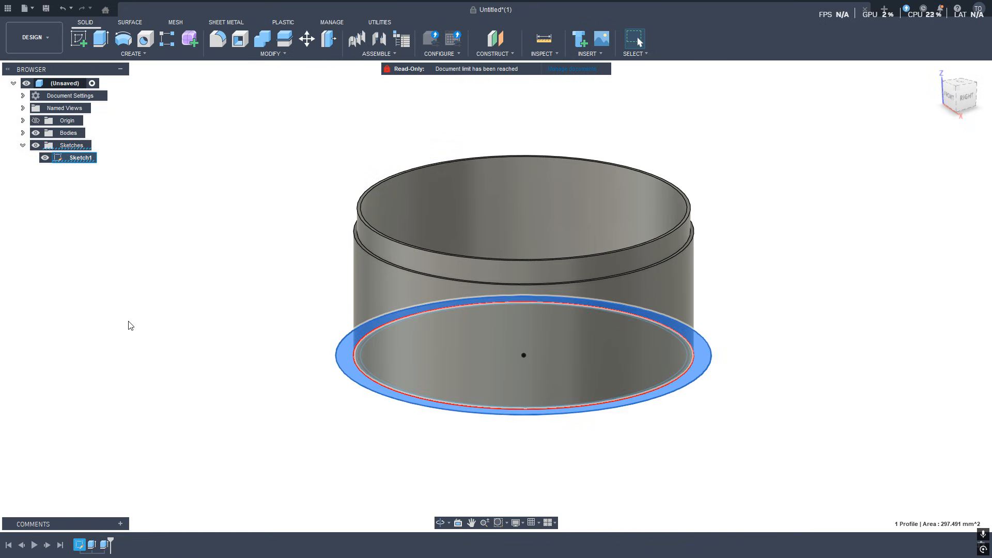
pyautogui.press('e')
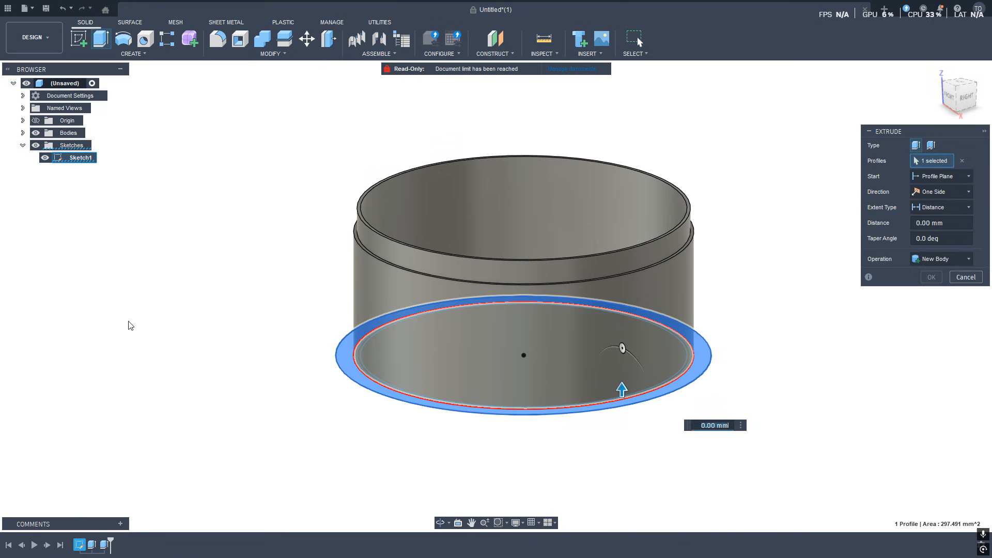
pyautogui.write('3')
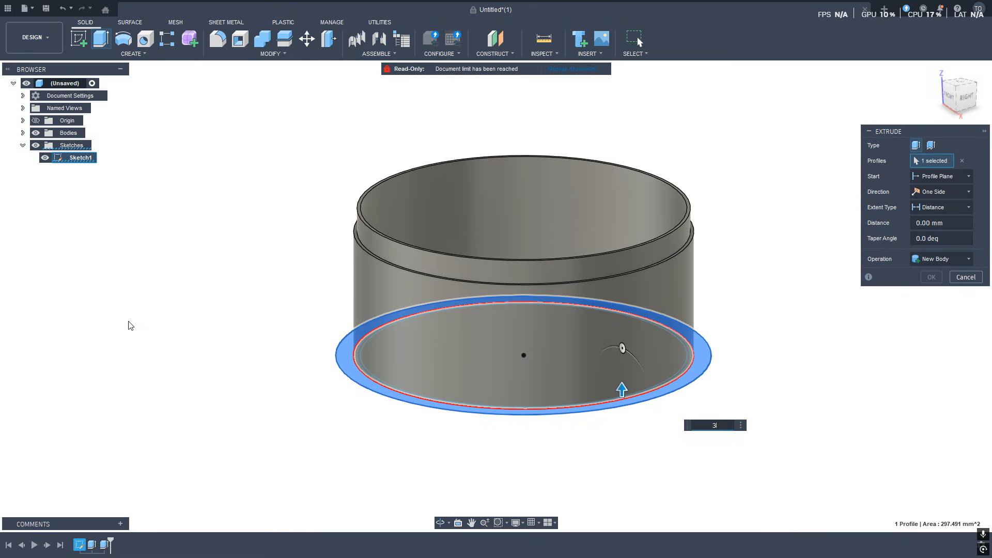
pyautogui.press('Return')
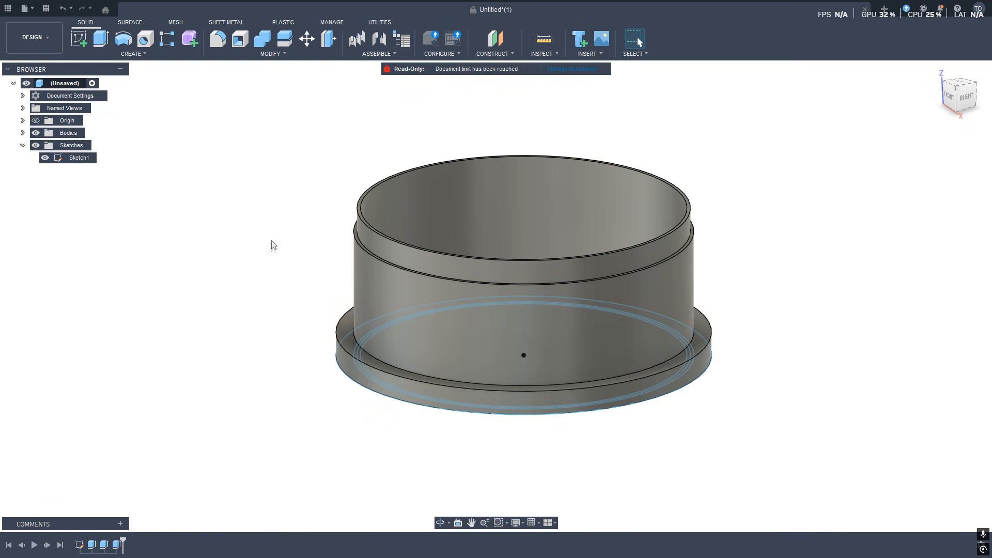
# Orbit around the finished stepped models to inspect the walls and flange from several angles.
pyautogui.keyDown('shift'); pyautogui.moveTo(264, 297); pyautogui.dragTo(265, 354, button='middle'); pyautogui.keyUp('shift')
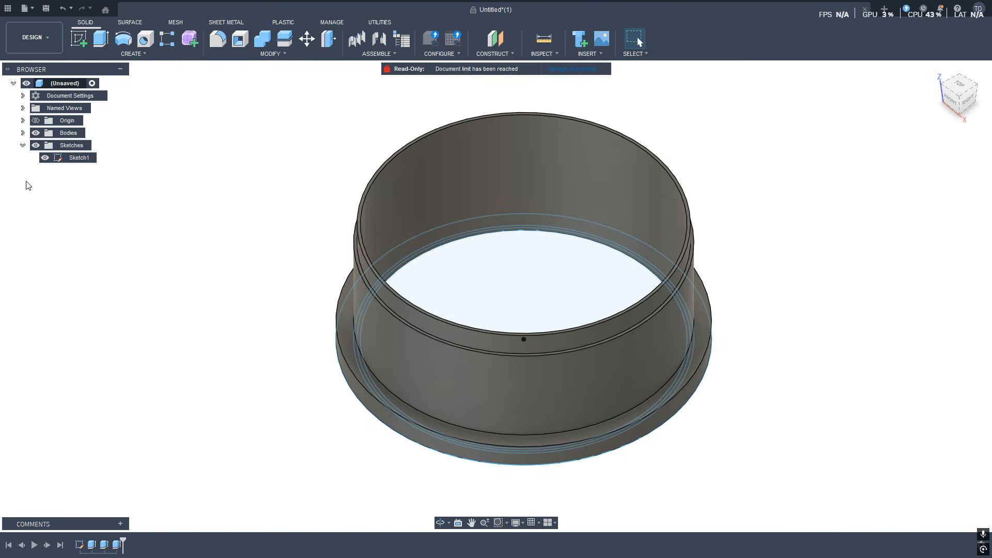
pyautogui.click(35, 145)
pyautogui.moveTo(256, 391)
pyautogui.keyDown('shift'); pyautogui.mouseDown(button='middle')
pyautogui.moveTo(303, 303)
pyautogui.moveTo(255, 412)
pyautogui.moveTo(304, 348)
pyautogui.moveTo(305, 360)
pyautogui.mouseUp(button='middle'); pyautogui.keyUp('shift')
pyautogui.keyDown('shift'); pyautogui.moveTo(268, 220); pyautogui.dragTo(249, 245, button='middle'); pyautogui.keyUp('shift')
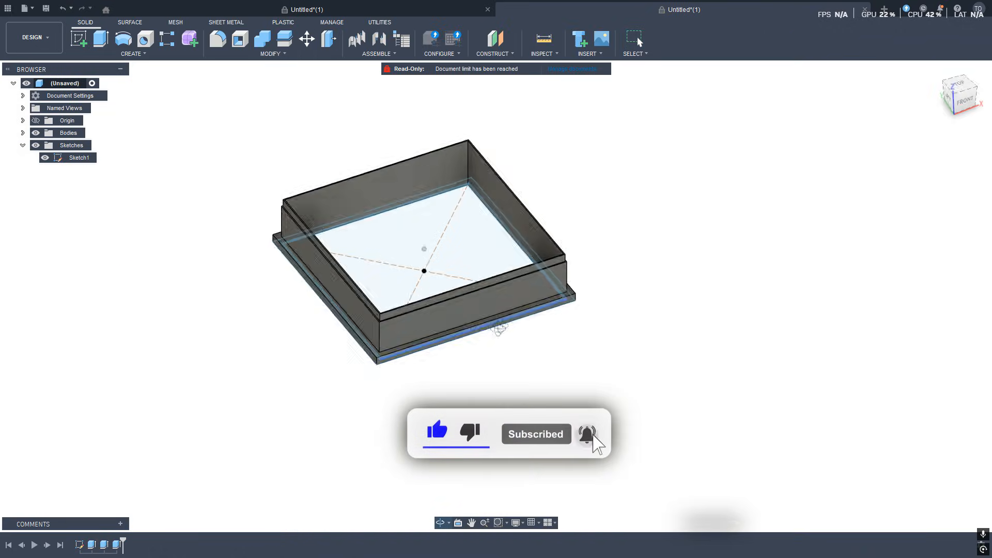
pyautogui.keyDown('shift'); pyautogui.moveTo(496, 289); pyautogui.dragTo(521, 314, button='middle'); pyautogui.keyUp('shift')
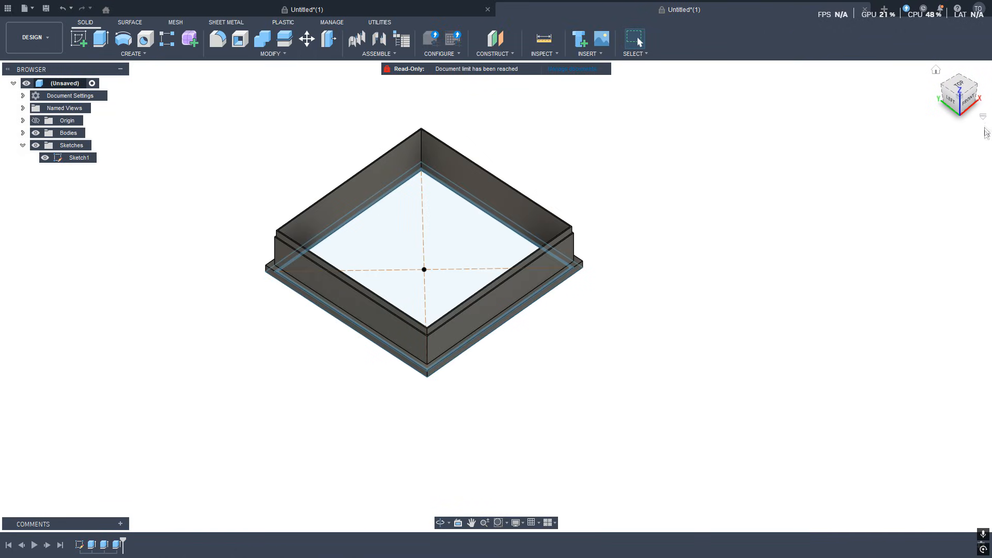
pyautogui.click(985, 118)
pyautogui.click(923, 138)
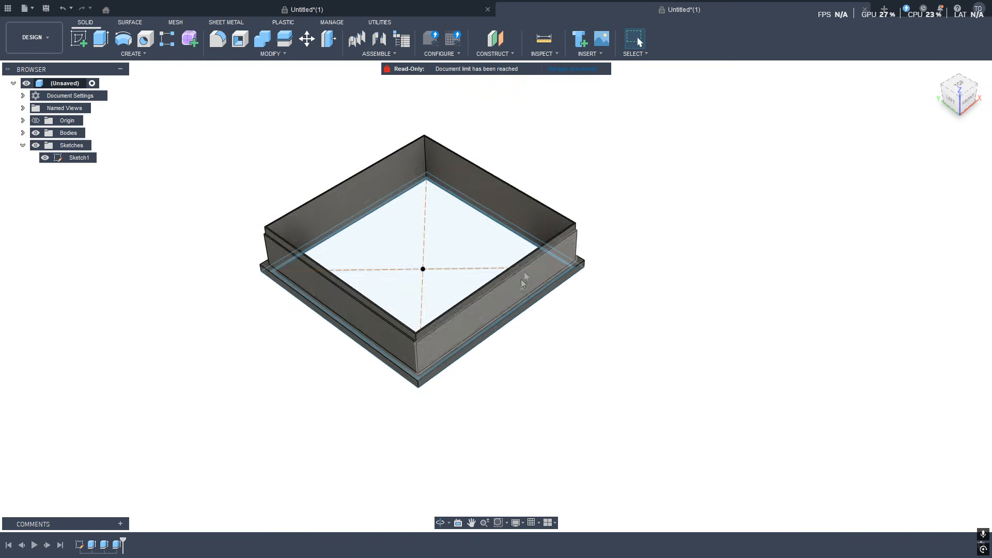
pyautogui.keyDown('shift'); pyautogui.moveTo(592, 398); pyautogui.dragTo(547, 411, button='middle'); pyautogui.keyUp('shift')
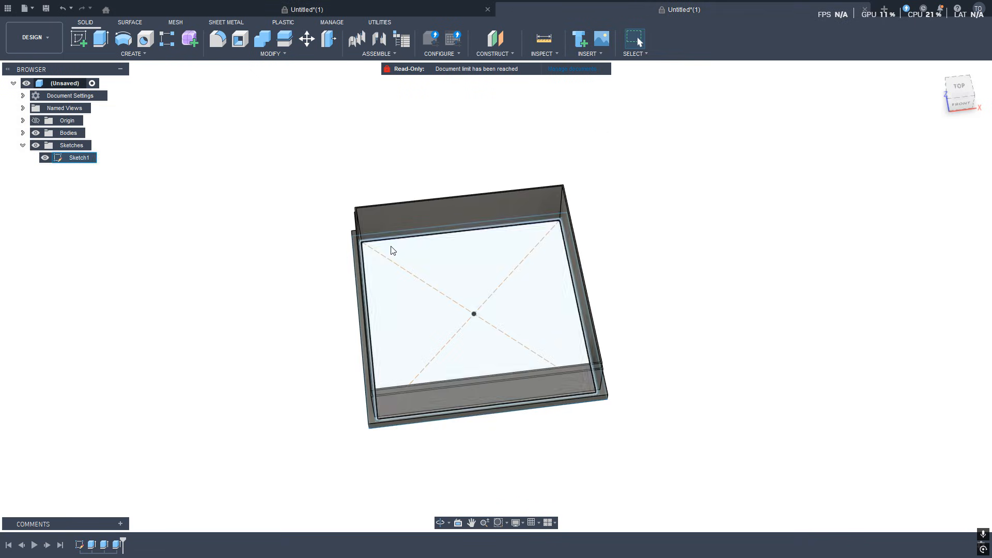
pyautogui.keyDown('shift'); pyautogui.moveTo(389, 248); pyautogui.dragTo(456, 355, button='middle'); pyautogui.keyUp('shift')
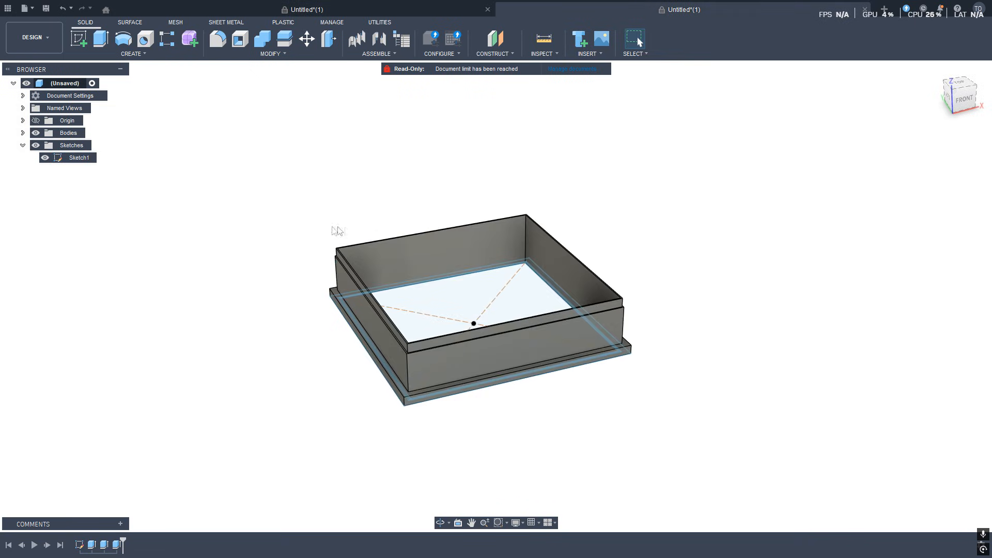
pyautogui.moveTo(334, 348); pyautogui.dragTo(370, 277, button='middle')
pyautogui.moveTo(383, 314)
pyautogui.keyDown('shift'); pyautogui.mouseDown(button='middle')
pyautogui.moveTo(321, 355)
pyautogui.moveTo(363, 324)
pyautogui.moveTo(350, 330)
pyautogui.moveTo(374, 331)
pyautogui.mouseUp(button='middle'); pyautogui.keyUp('shift')
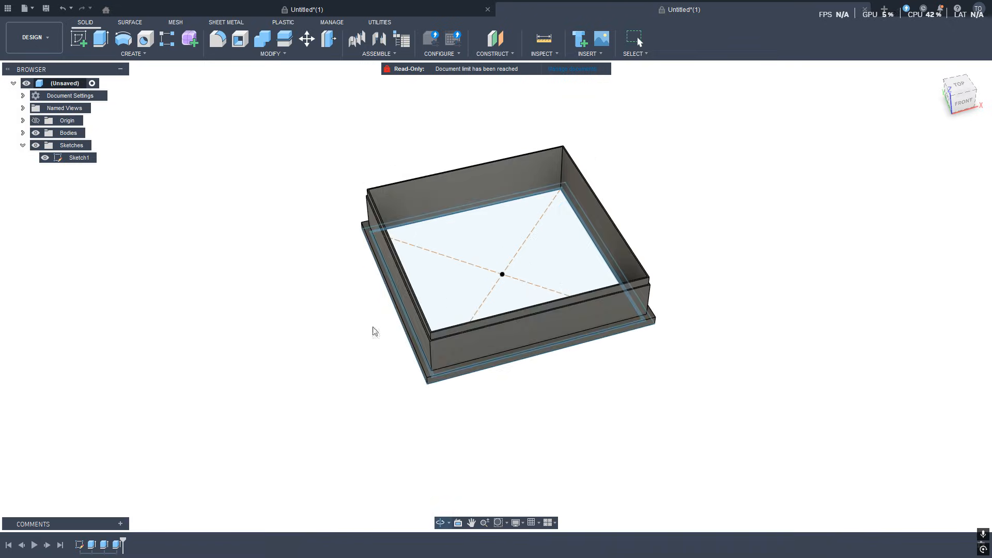
# Open a new design tab and start a sketch on the top plane.
pyautogui.click(884, 9)
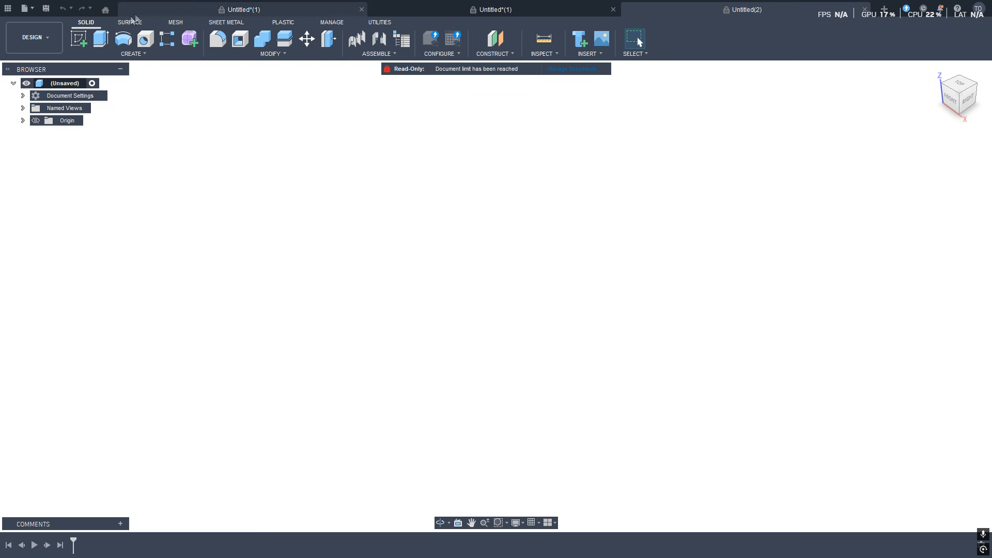
pyautogui.click(80, 40)
pyautogui.click(548, 300)
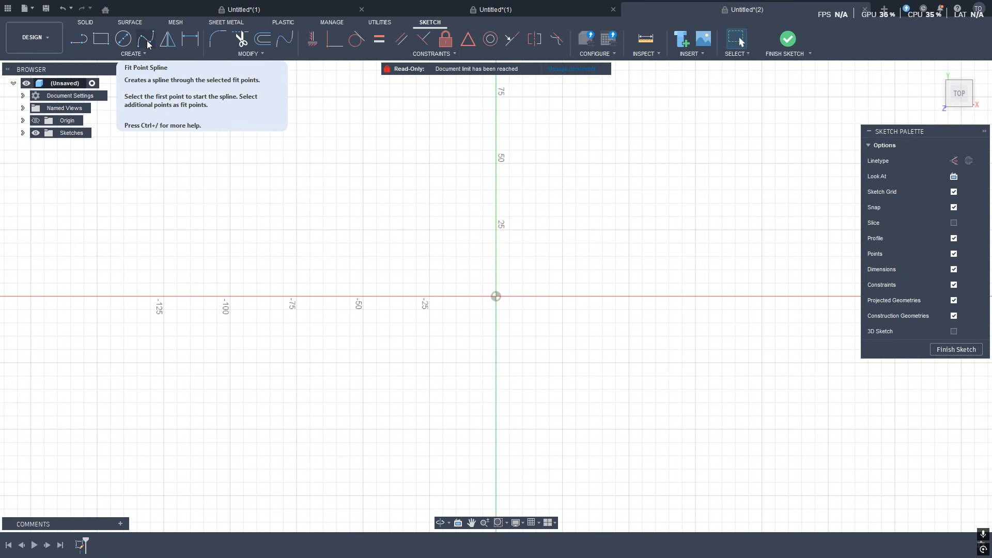
# Draw a vertical 50 mm line from the origin up along the vertical axis.
pyautogui.click(77, 41)
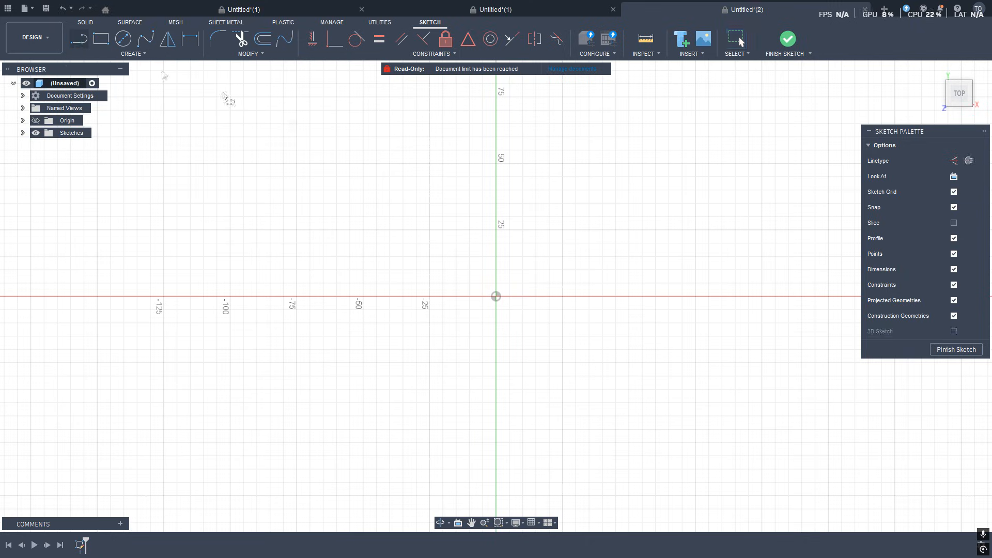
pyautogui.click(496, 297)
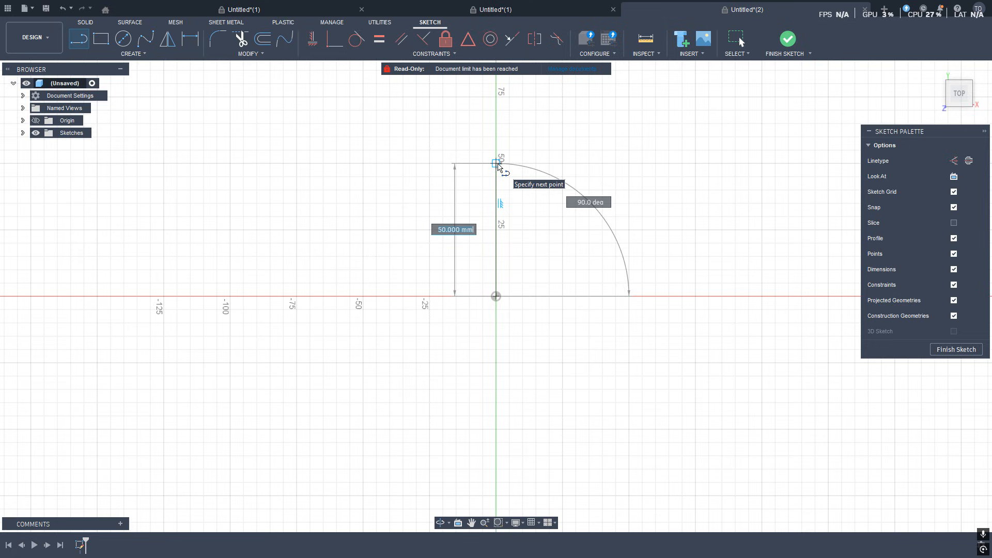
pyautogui.click(497, 164)
pyautogui.press('Escape')
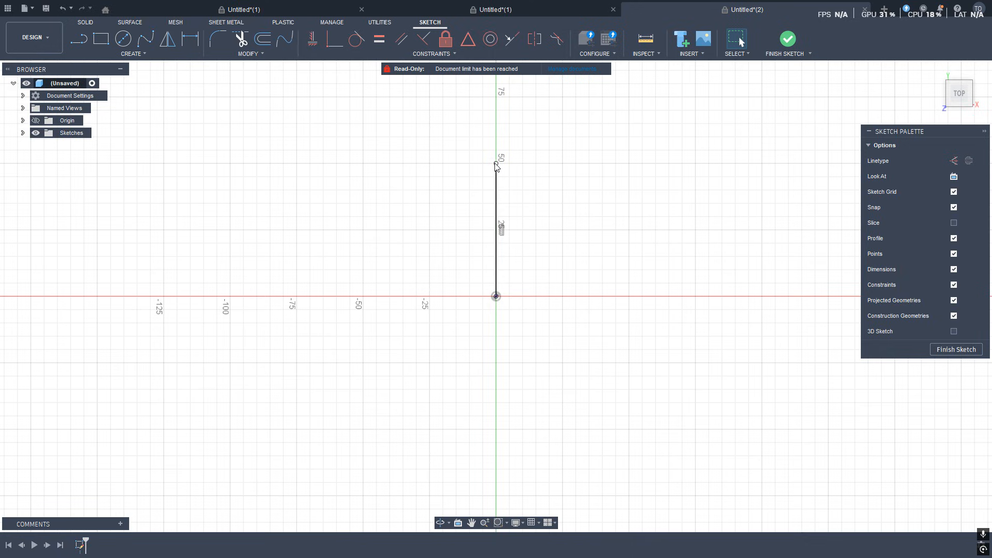
pyautogui.click(497, 184)
pyautogui.click(496, 204)
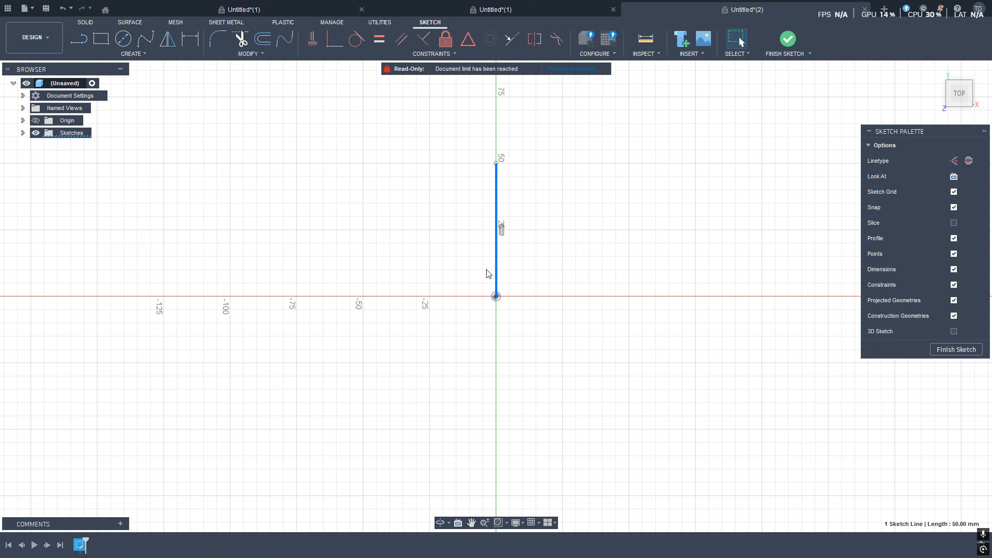
# Draw a fit point spline from the line's top end, bulging to the left, back down to the origin.
pyautogui.click(146, 40)
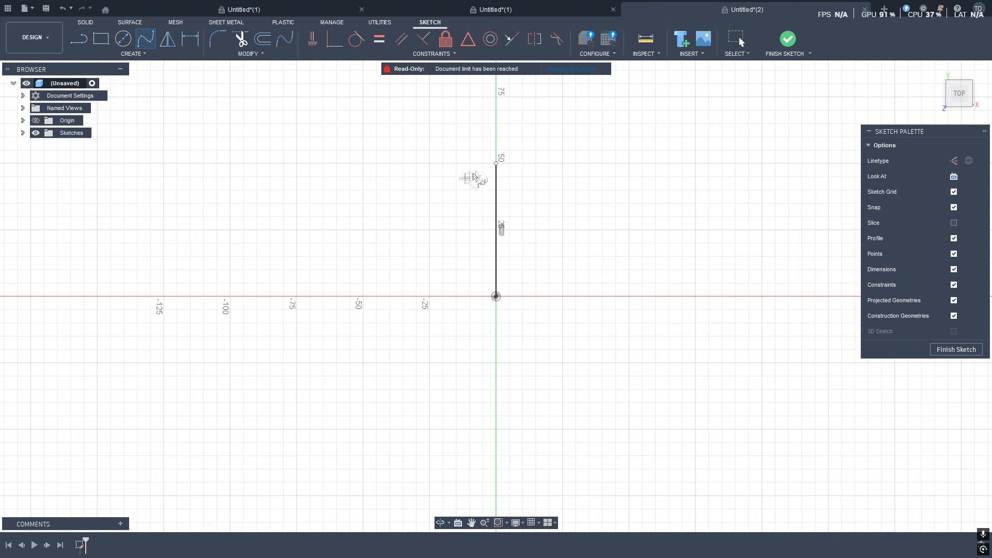
pyautogui.click(496, 164)
pyautogui.click(456, 177)
pyautogui.click(443, 216)
pyautogui.click(430, 243)
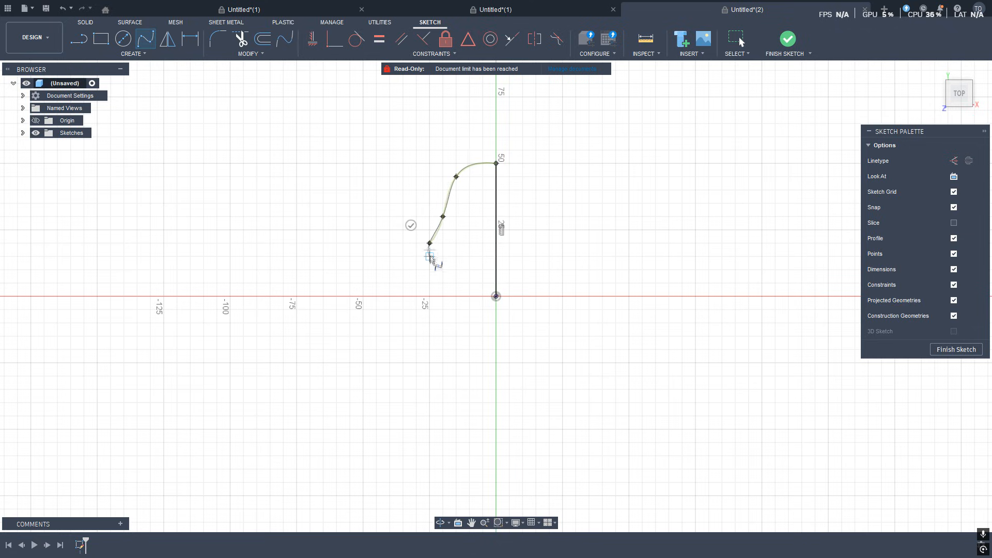
pyautogui.click(461, 267)
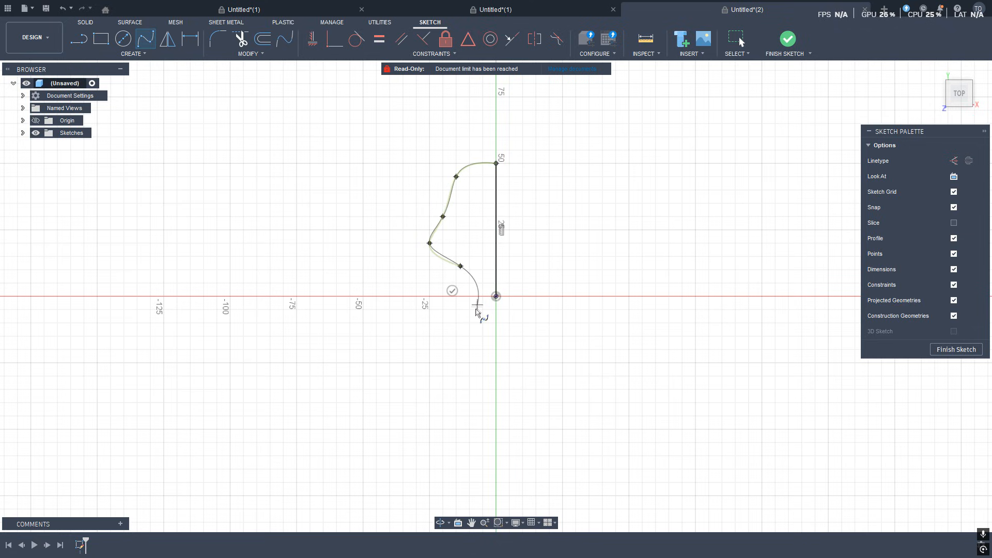
pyautogui.click(479, 286)
pyautogui.click(497, 297)
pyautogui.press('Return')
# Adjust the tangent handles at the spline's top end to flatten and widen its upper curve.
pyautogui.scroll(5, 465, 222)
pyautogui.scroll(-3, 462, 232)
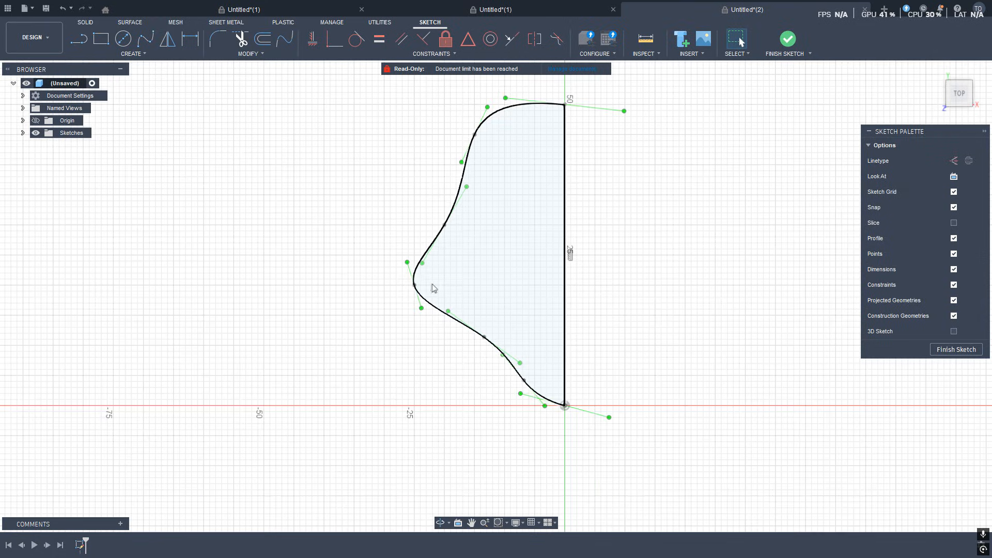
pyautogui.click(444, 226)
pyautogui.click(475, 135)
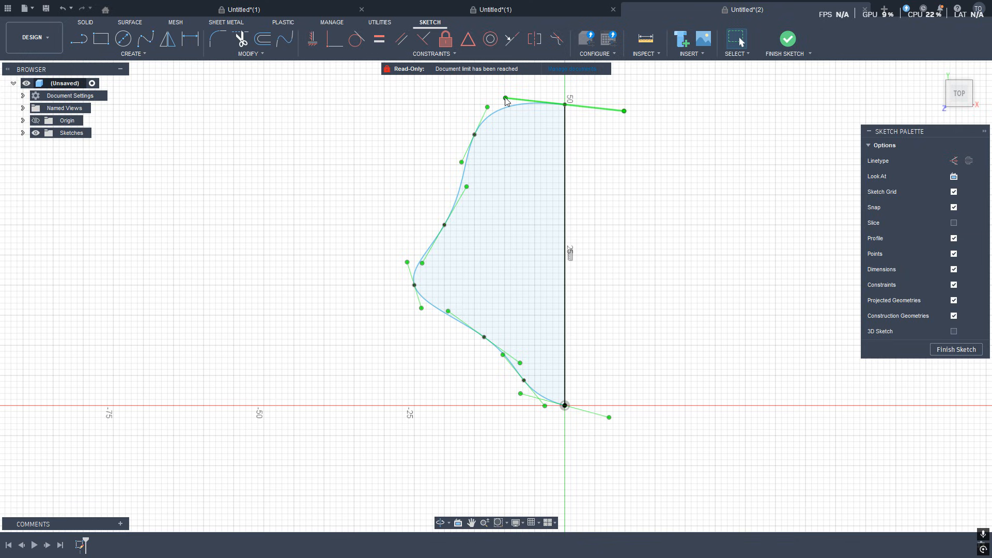
pyautogui.moveTo(507, 96)
pyautogui.mouseDown()
pyautogui.moveTo(507, 109)
pyautogui.moveTo(506, 92)
pyautogui.mouseUp()
pyautogui.click(540, 145)
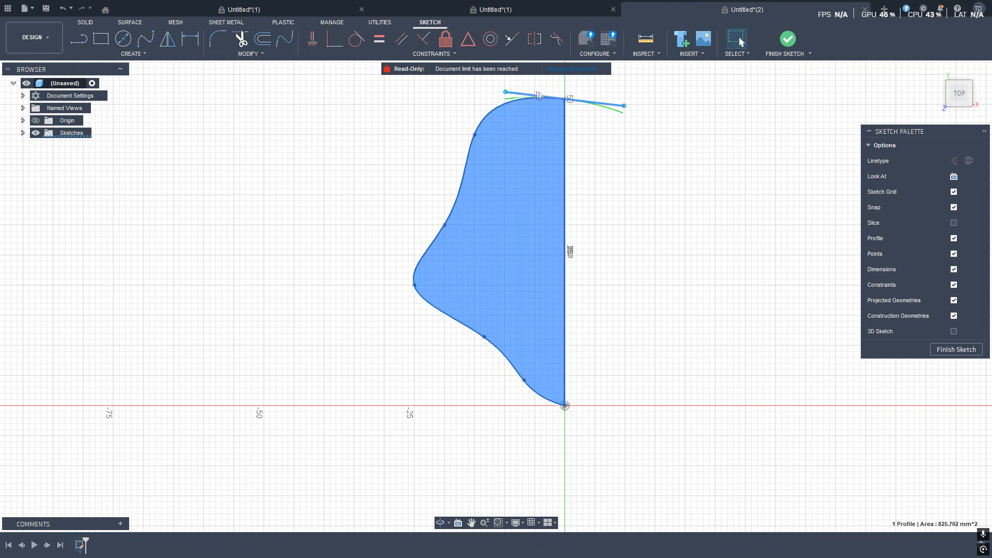
pyautogui.click(584, 99)
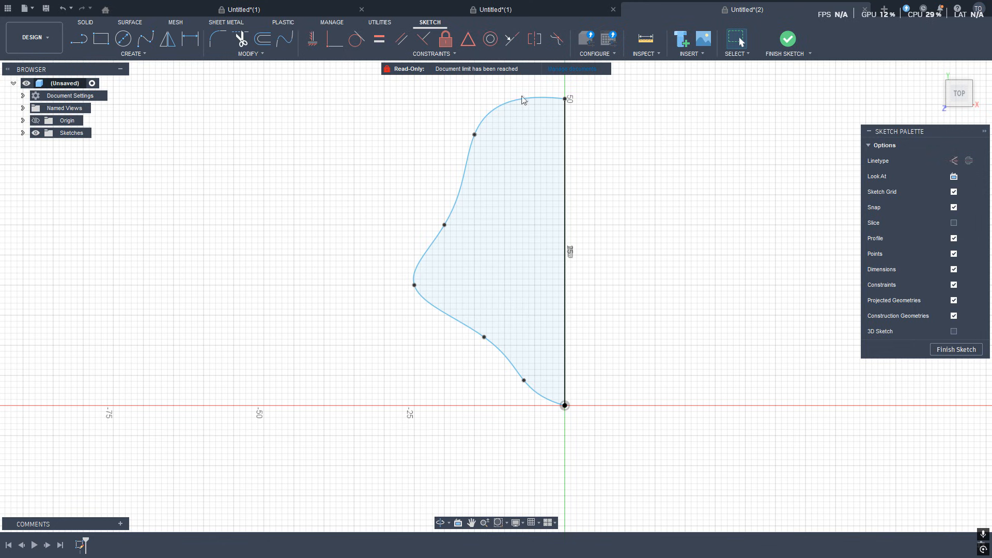
pyautogui.click(566, 100)
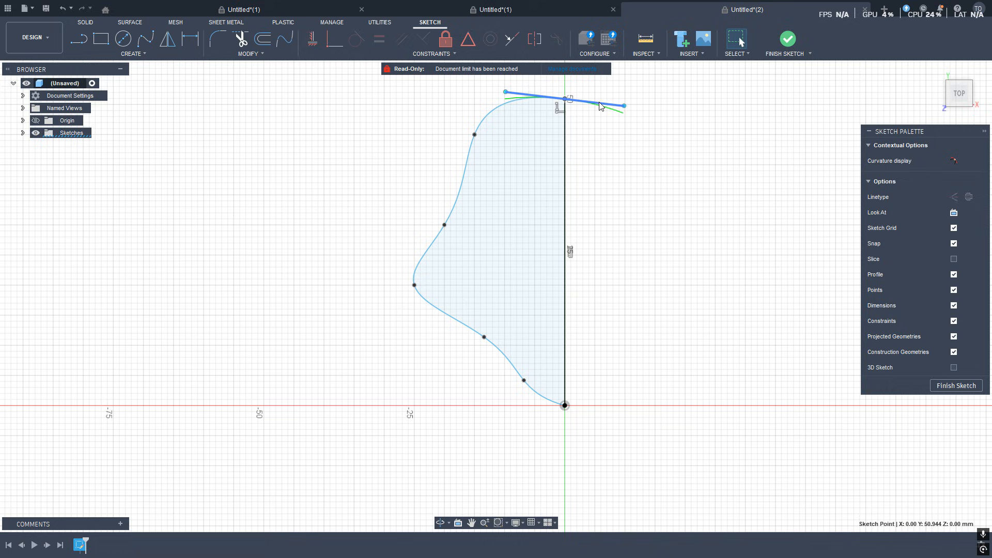
pyautogui.moveTo(599, 106)
pyautogui.mouseDown()
pyautogui.moveTo(598, 175)
pyautogui.moveTo(594, 99)
pyautogui.moveTo(595, 111)
pyautogui.mouseUp()
pyautogui.click(661, 128)
pyautogui.click(625, 114)
pyautogui.moveTo(624, 125); pyautogui.dragTo(624, 131)
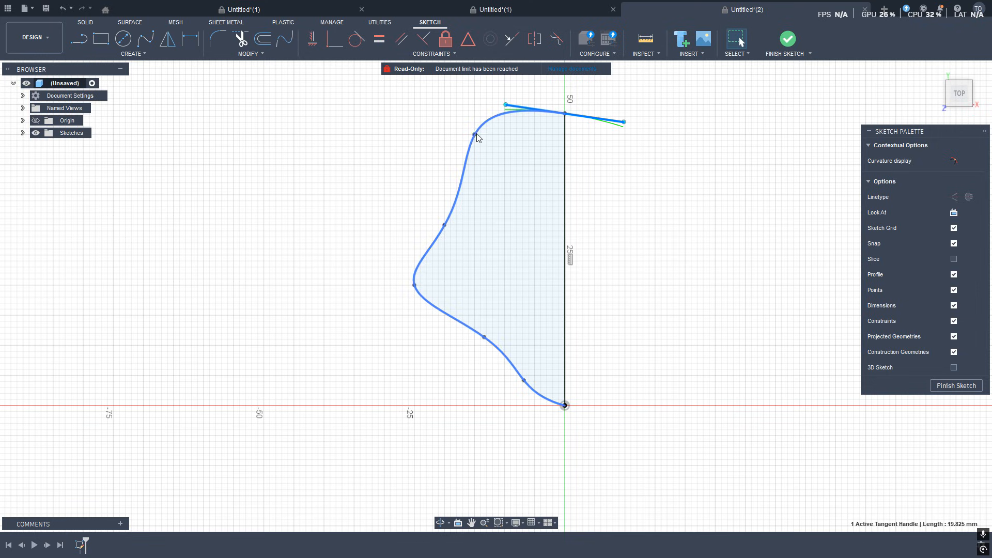
# Move the spline's middle fit points inward to create a wavy waist in the profile.
pyautogui.click(476, 135)
pyautogui.moveTo(462, 159); pyautogui.dragTo(448, 181)
pyautogui.moveTo(472, 138); pyautogui.dragTo(468, 167)
pyautogui.moveTo(445, 224); pyautogui.dragTo(487, 225)
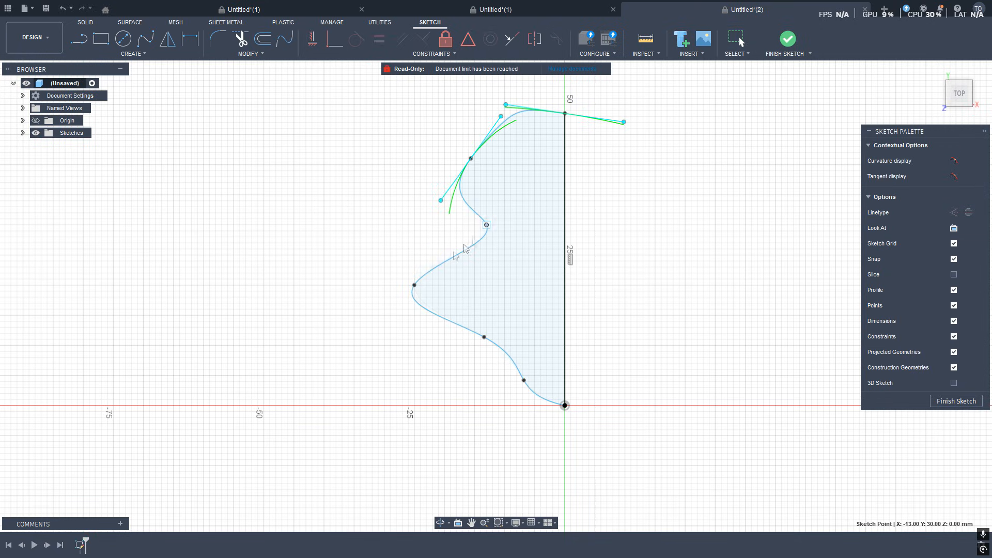
pyautogui.moveTo(415, 286); pyautogui.dragTo(464, 285)
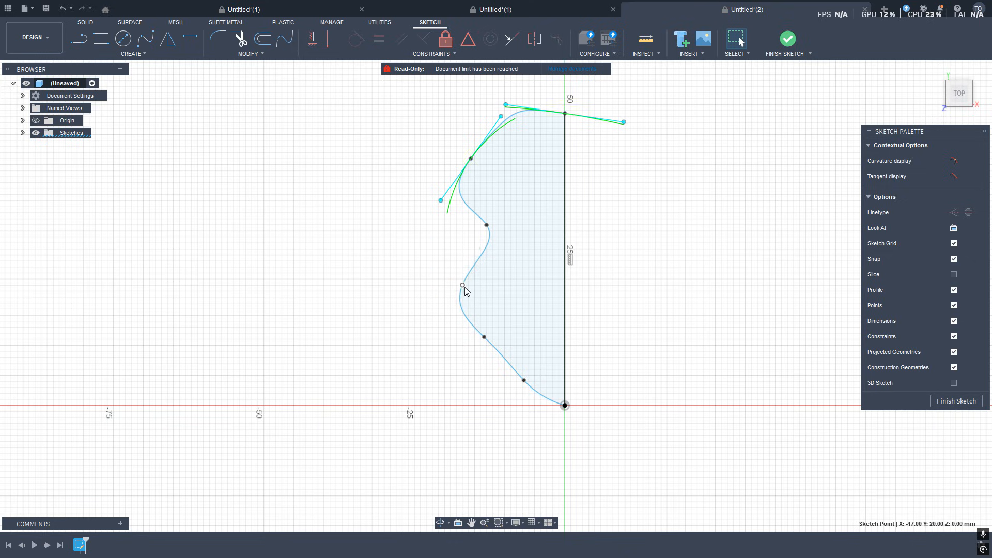
pyautogui.moveTo(448, 322)
pyautogui.mouseDown()
pyautogui.moveTo(457, 352)
pyautogui.moveTo(445, 321)
pyautogui.mouseUp()
# Refine the tangent handles at the spline's top and lower fit points to smooth the curves.
pyautogui.click(531, 111)
pyautogui.moveTo(507, 110); pyautogui.dragTo(505, 112)
pyautogui.click(545, 163)
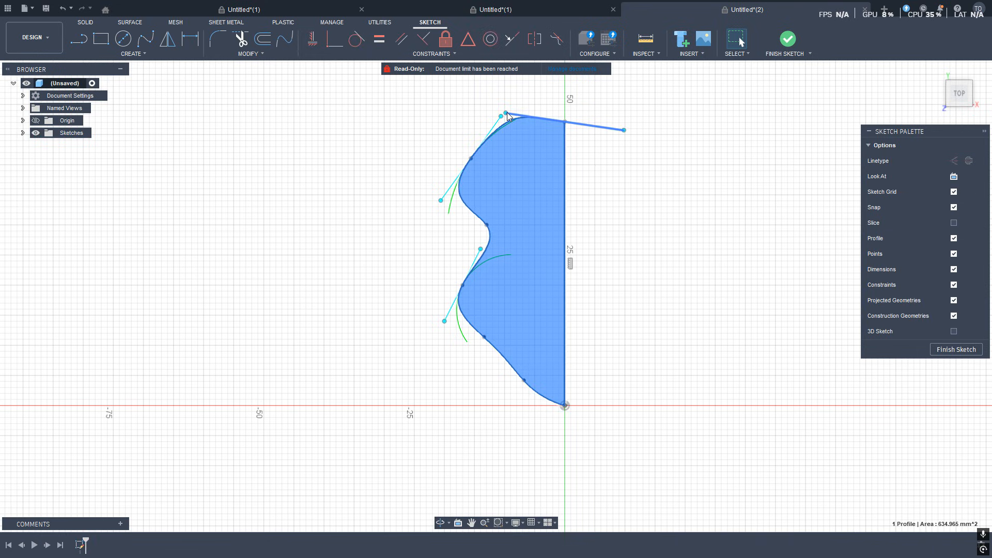
pyautogui.moveTo(507, 112); pyautogui.dragTo(507, 101)
pyautogui.click(642, 224)
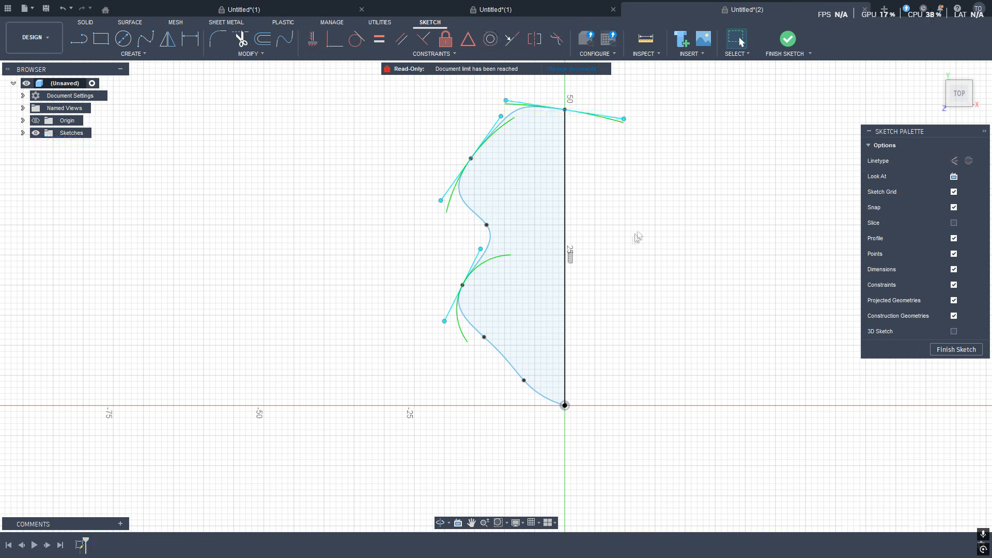
pyautogui.click(484, 340)
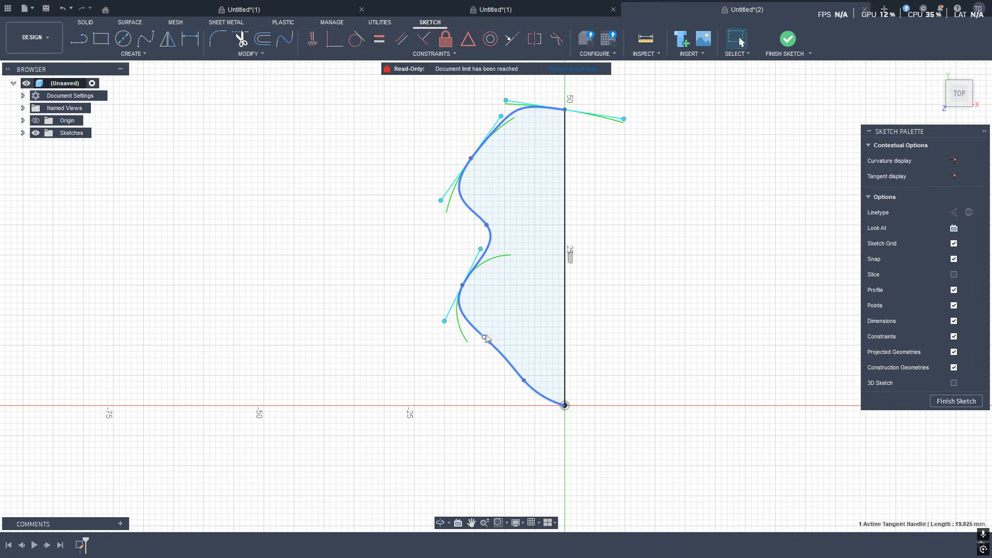
pyautogui.moveTo(518, 371); pyautogui.dragTo(485, 392)
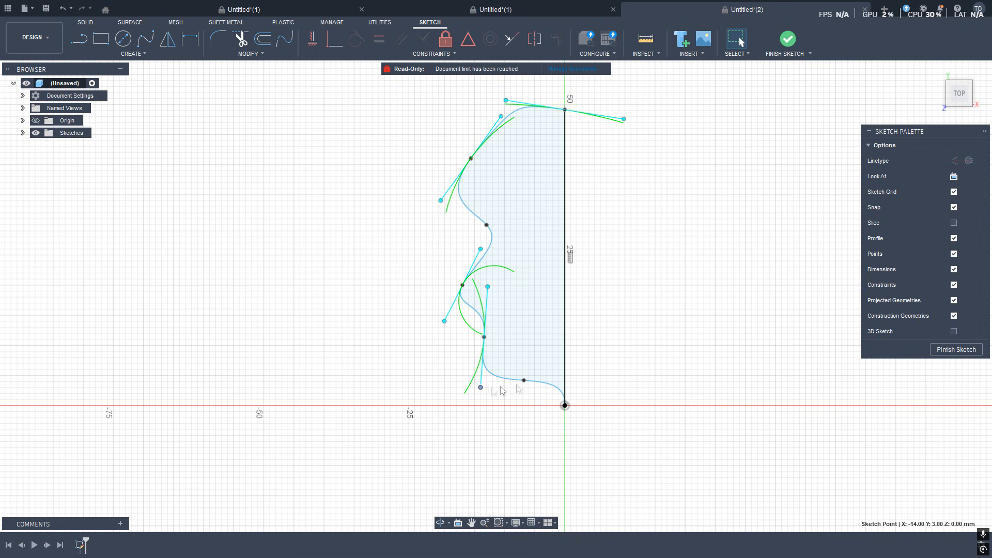
pyautogui.click(524, 383)
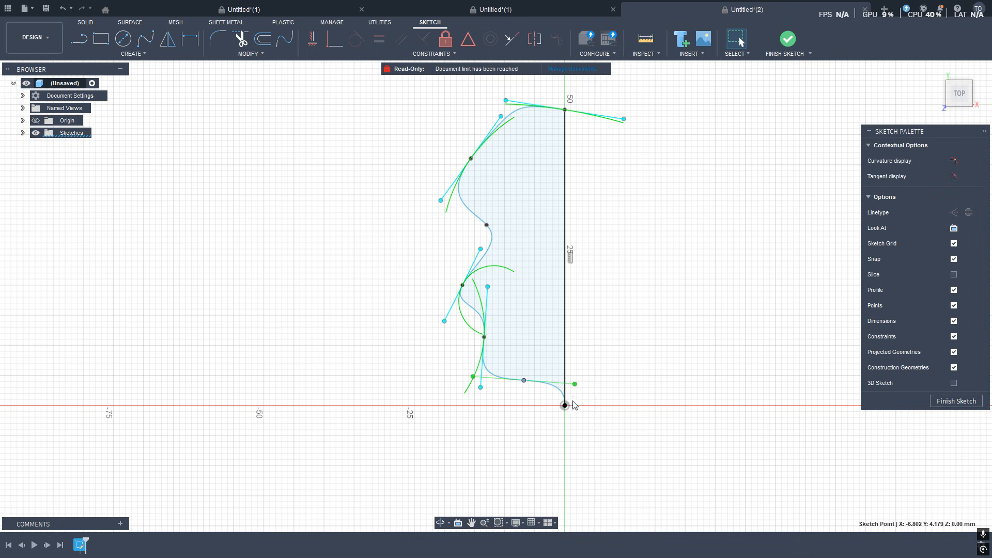
pyautogui.moveTo(572, 389); pyautogui.dragTo(549, 420)
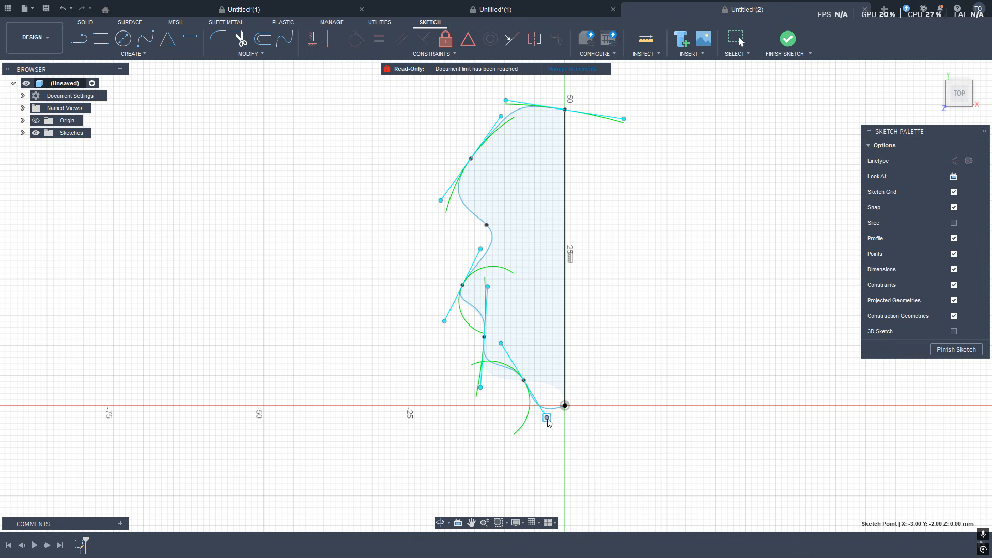
pyautogui.click(671, 317)
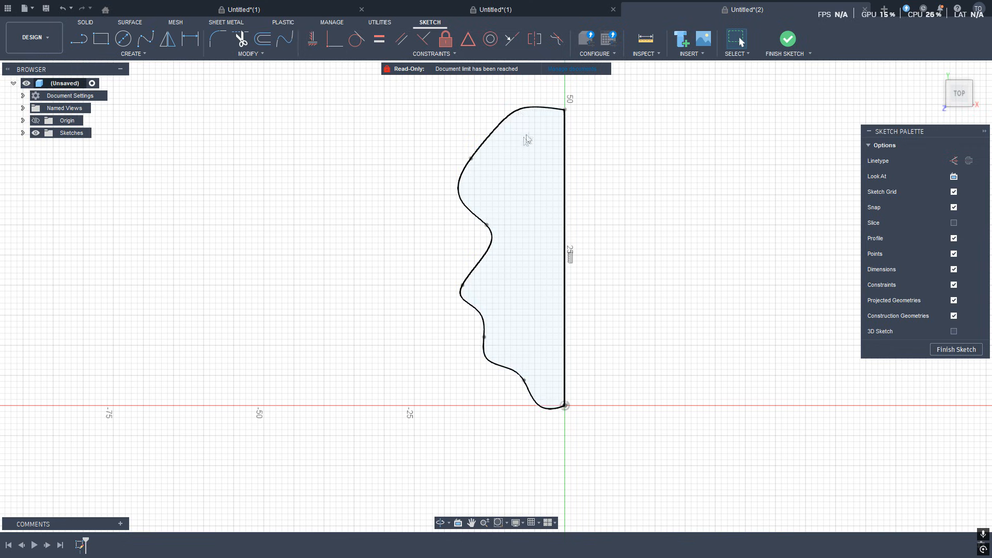
# Mirror the spline about the vertical line, then delete the vertical line.
pyautogui.click(490, 137)
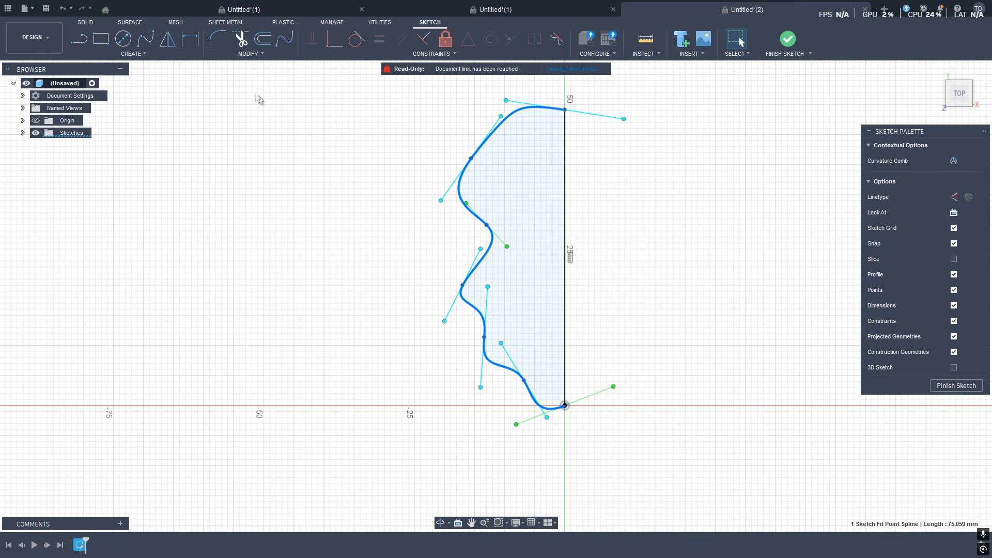
pyautogui.click(165, 43)
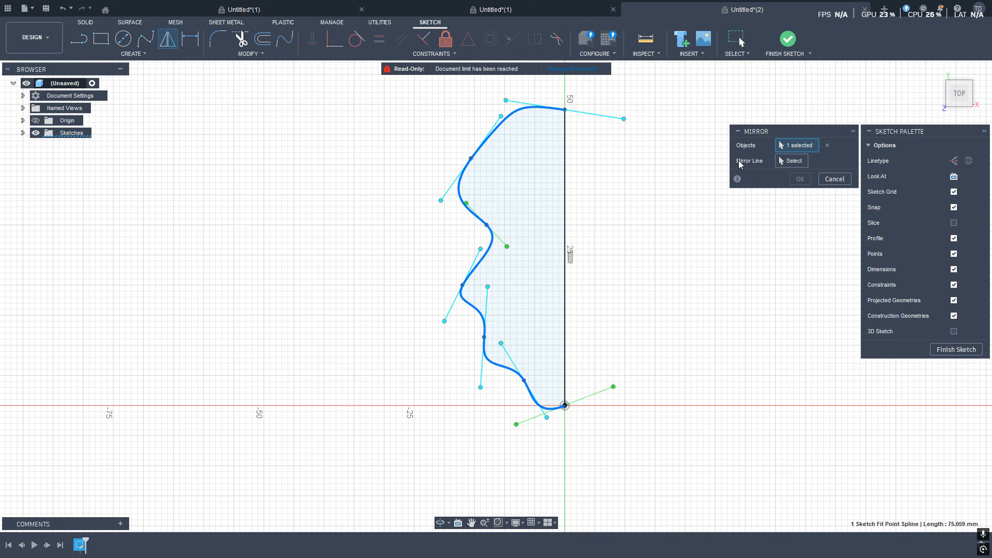
pyautogui.click(795, 162)
pyautogui.click(565, 197)
pyautogui.click(800, 179)
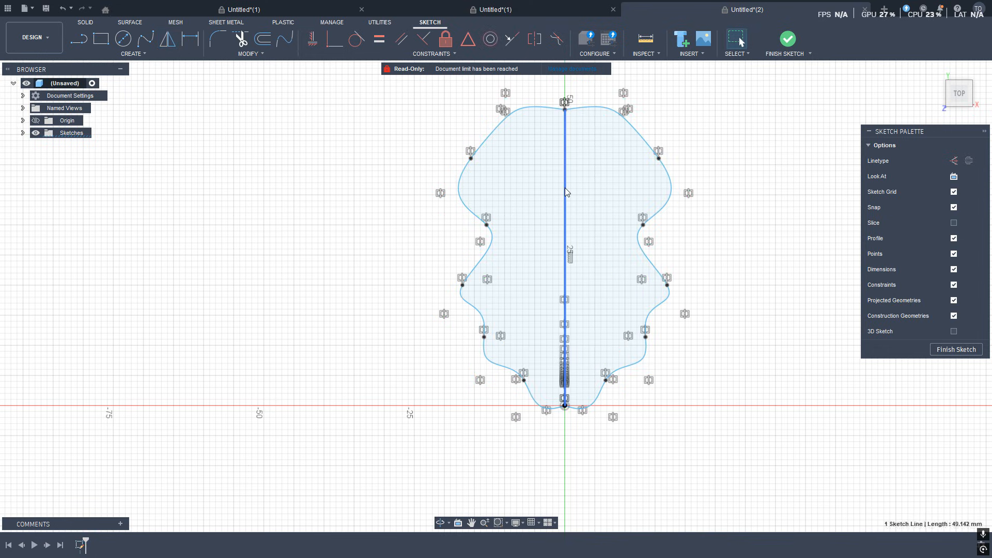
pyautogui.press('Delete')
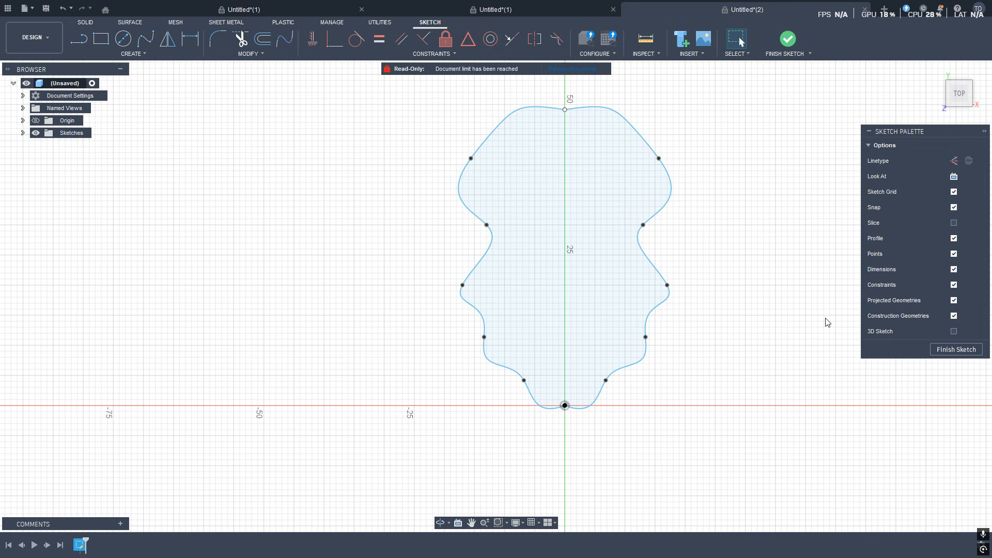
# Offset the closed spline outline by 0.42 mm.
pyautogui.moveTo(403, 92)
pyautogui.mouseDown()
pyautogui.moveTo(759, 383)
pyautogui.moveTo(765, 436)
pyautogui.mouseUp()
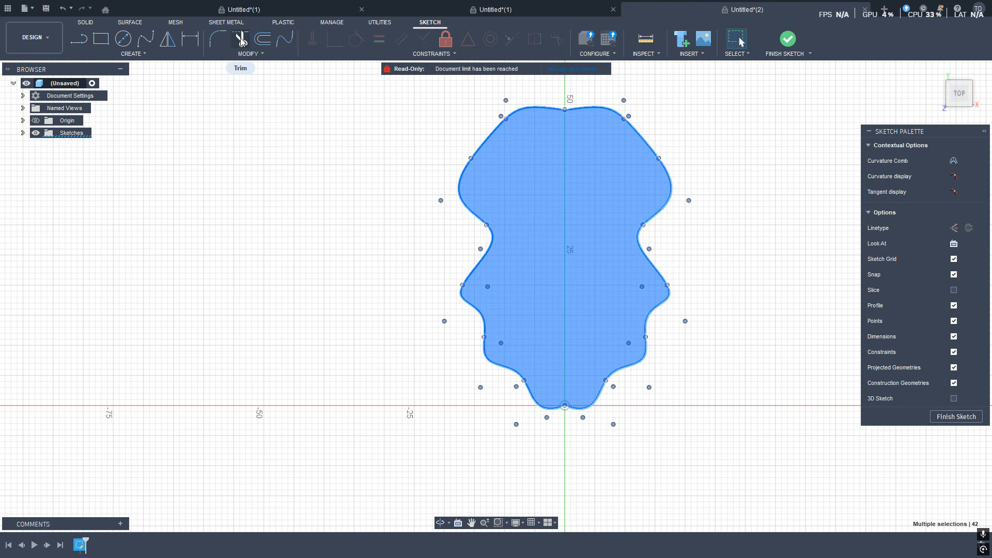
pyautogui.click(262, 41)
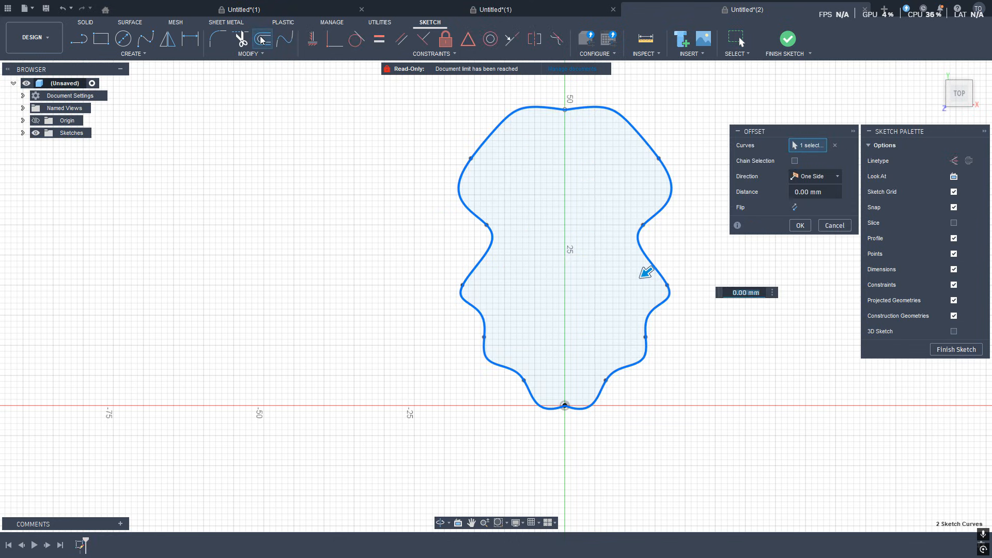
pyautogui.write('2')
pyautogui.press('Return')
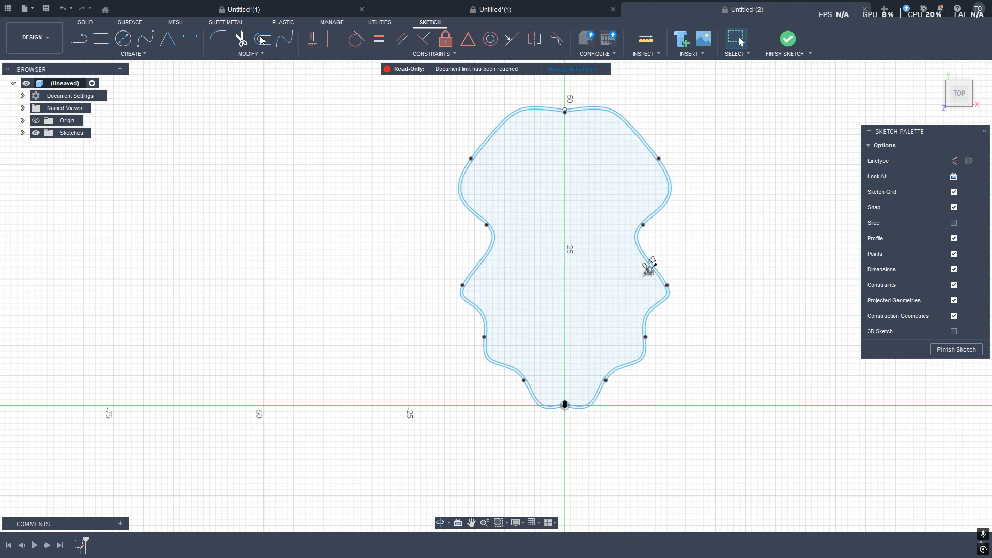
# Set the offset dimension between the spline and its offset to -0.42 mm.
pyautogui.scroll(-2, 672, 266)
pyautogui.scroll(6, 658, 250)
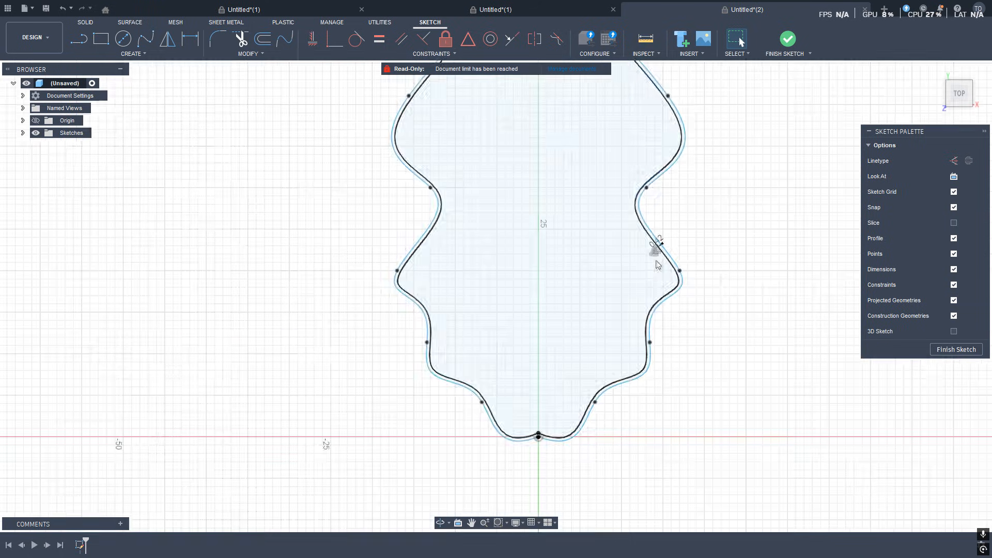
pyautogui.scroll(8, 658, 241)
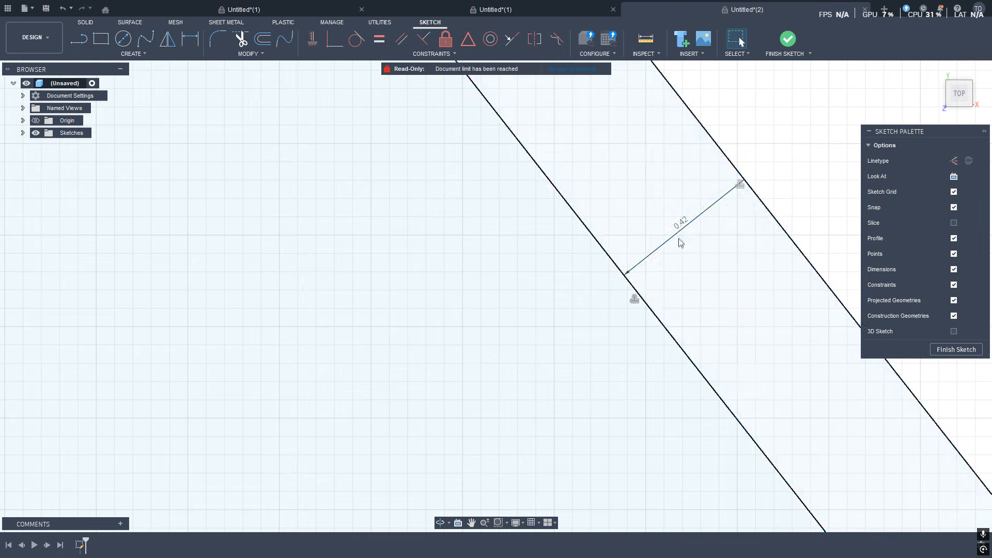
pyautogui.scroll(-3, 674, 251)
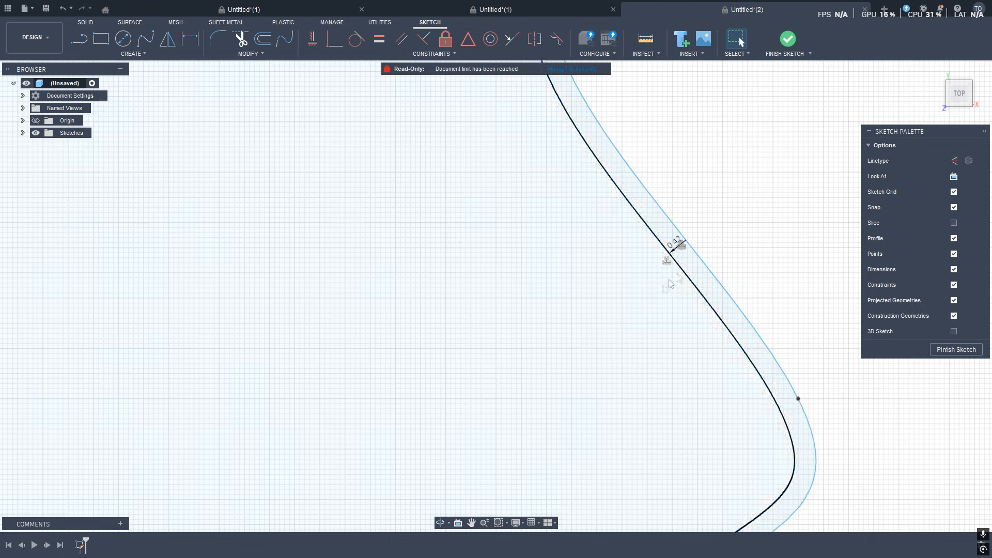
pyautogui.scroll(3, 674, 251)
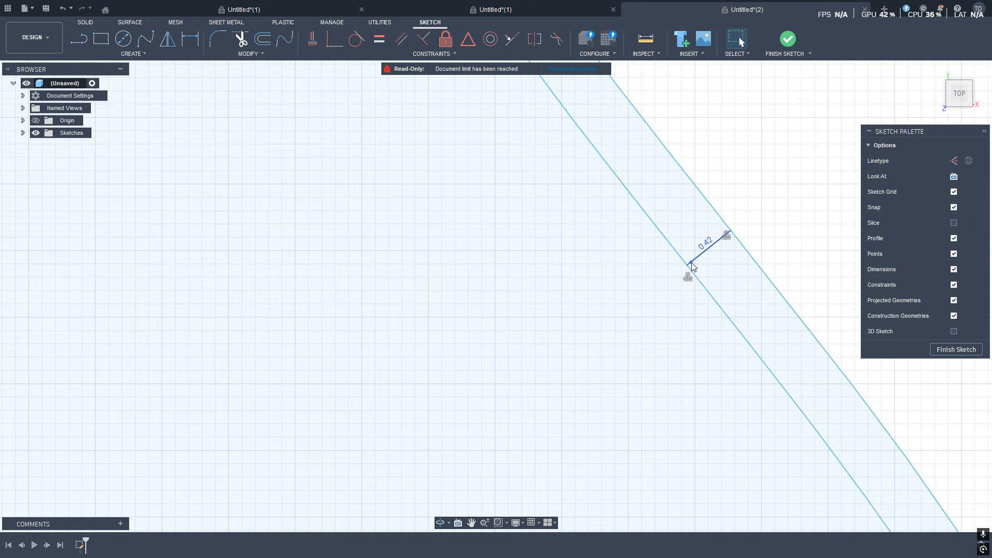
pyautogui.click(692, 264)
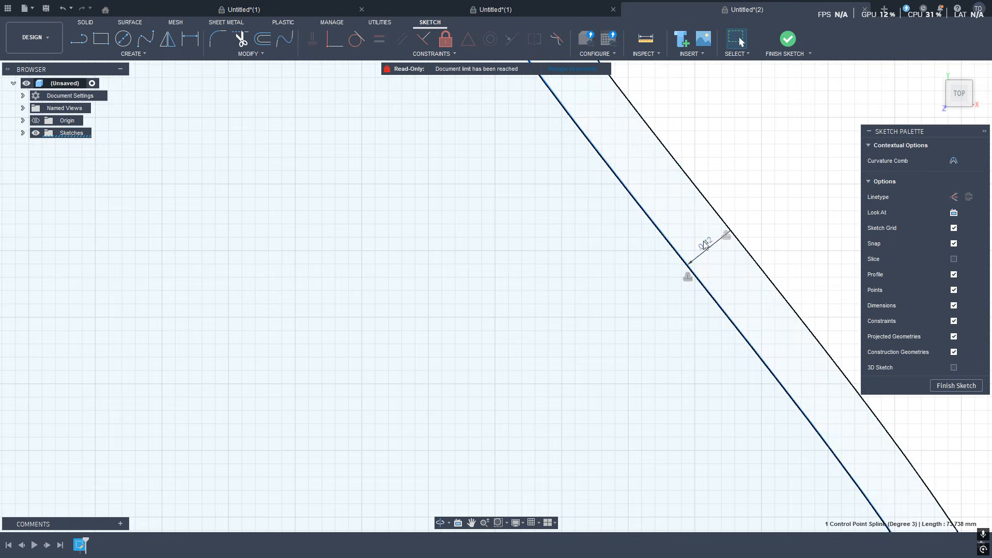
pyautogui.doubleClick(706, 244)
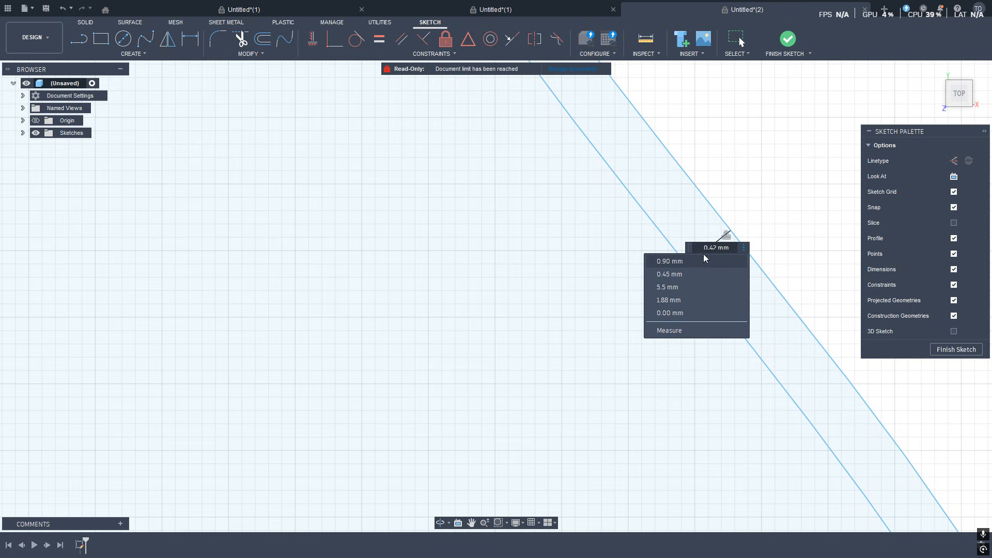
pyautogui.click(704, 249)
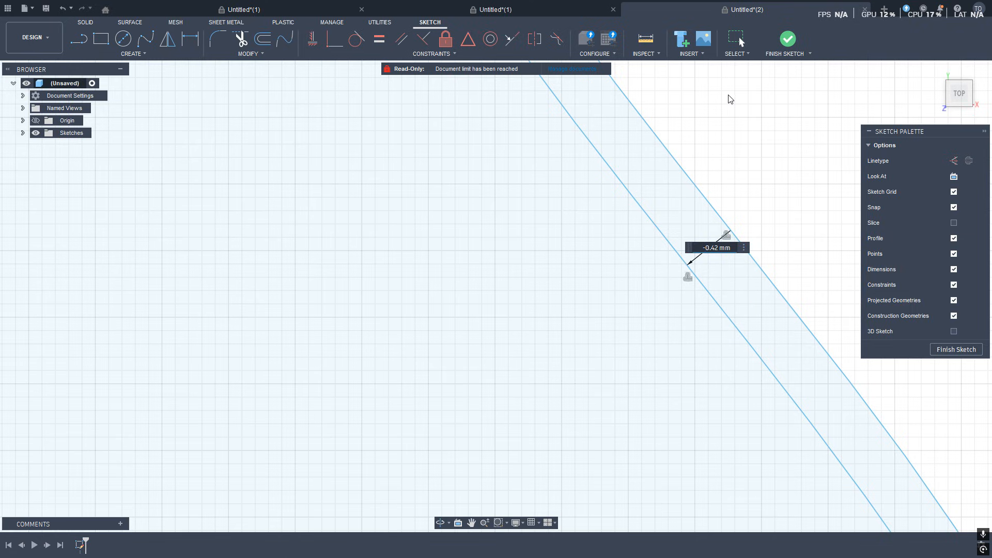
pyautogui.press('Return')
# Select both spline halves and offset the outline by 0.8 mm.
pyautogui.scroll(-8, 718, 264)
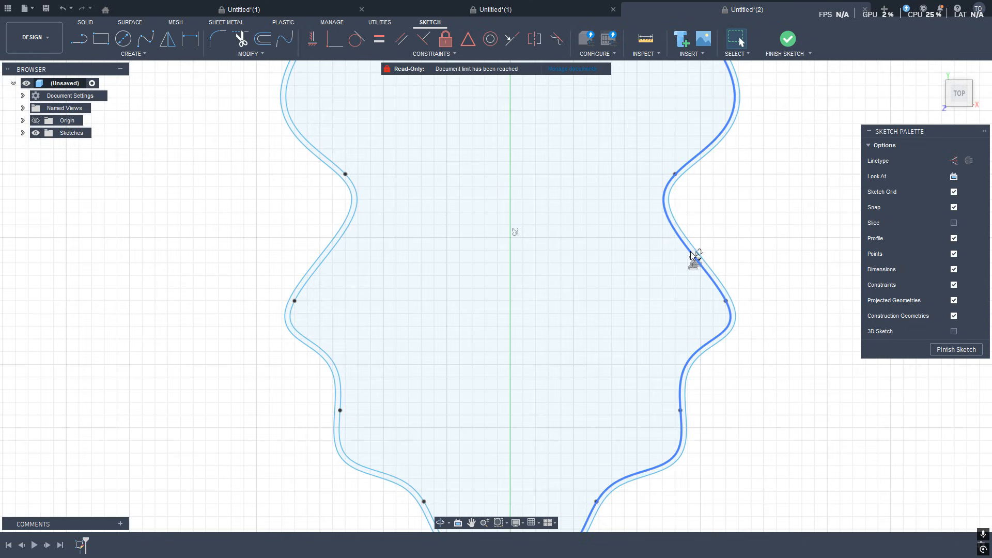
pyautogui.click(693, 256)
pyautogui.scroll(-3, 667, 258)
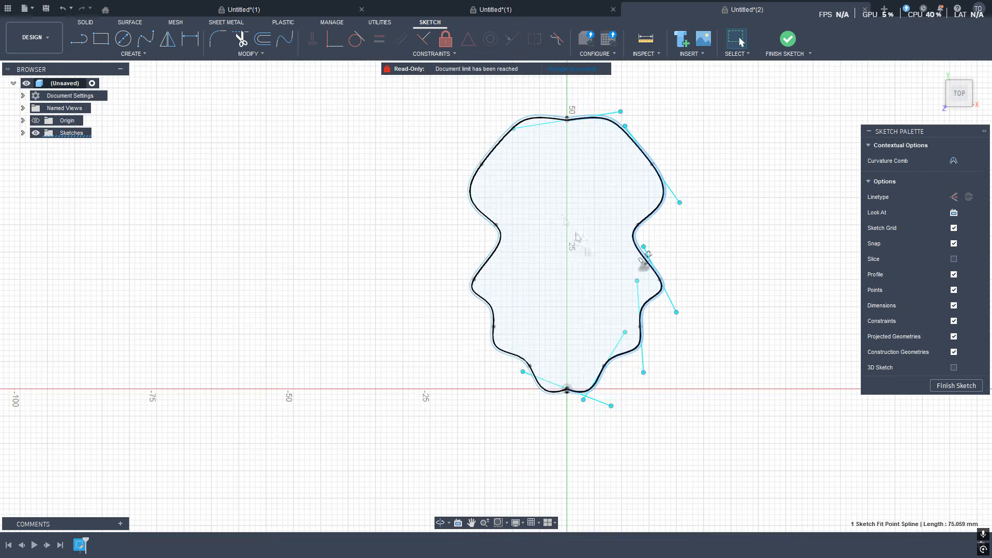
pyautogui.scroll(3, 670, 254)
pyautogui.keyDown('shift'); pyautogui.click(547, 119); pyautogui.keyUp('shift')
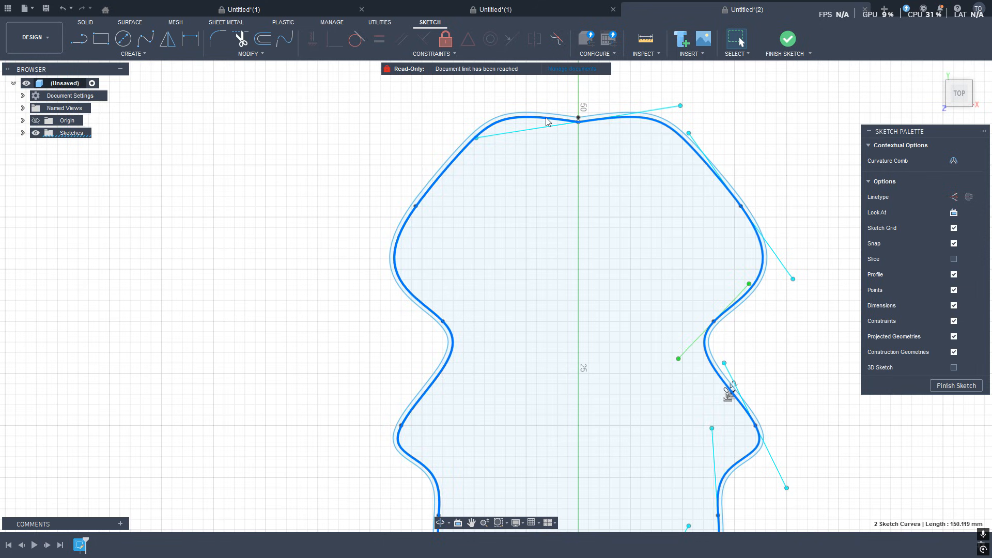
pyautogui.scroll(-3, 243, 172)
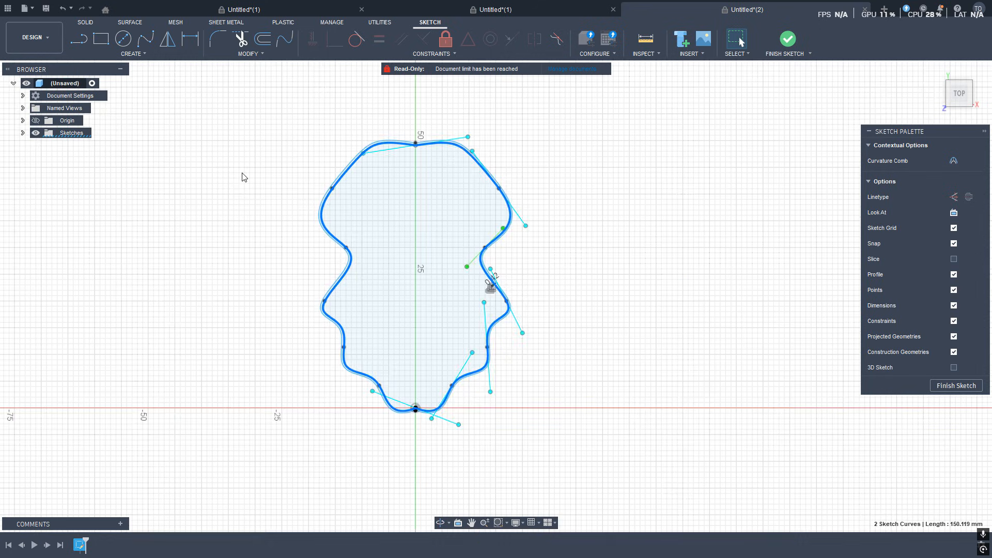
pyautogui.scroll(2, 239, 178)
pyautogui.click(263, 43)
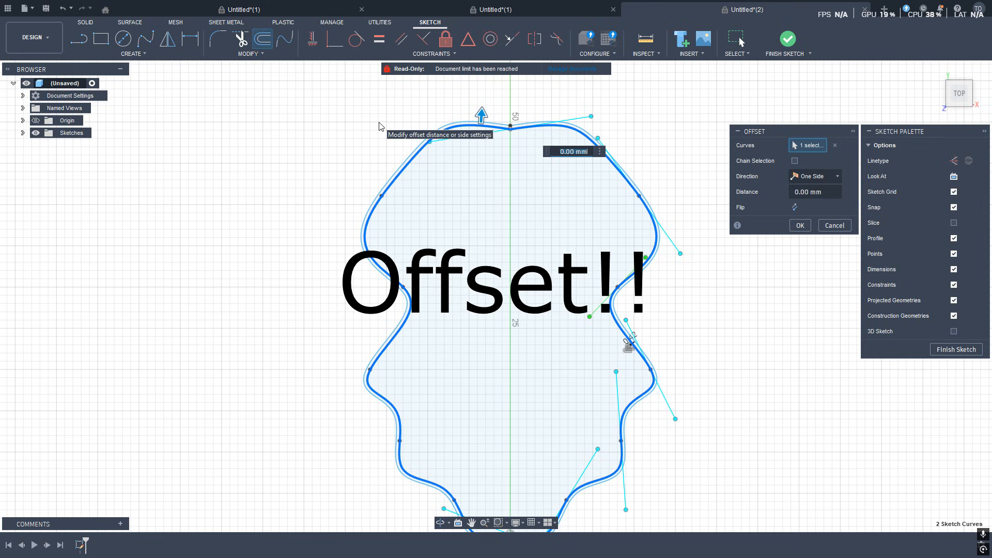
pyautogui.write('.84')
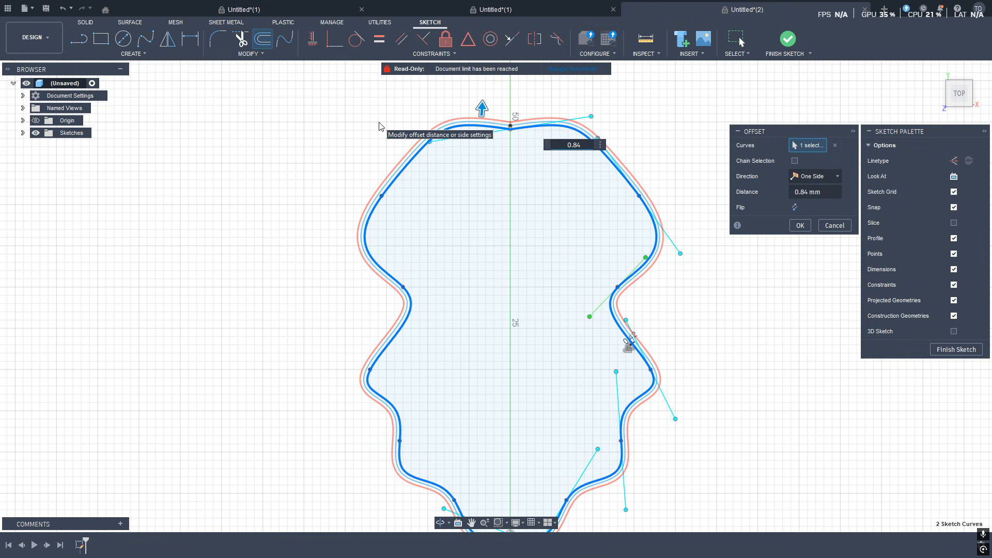
pyautogui.press('Return')
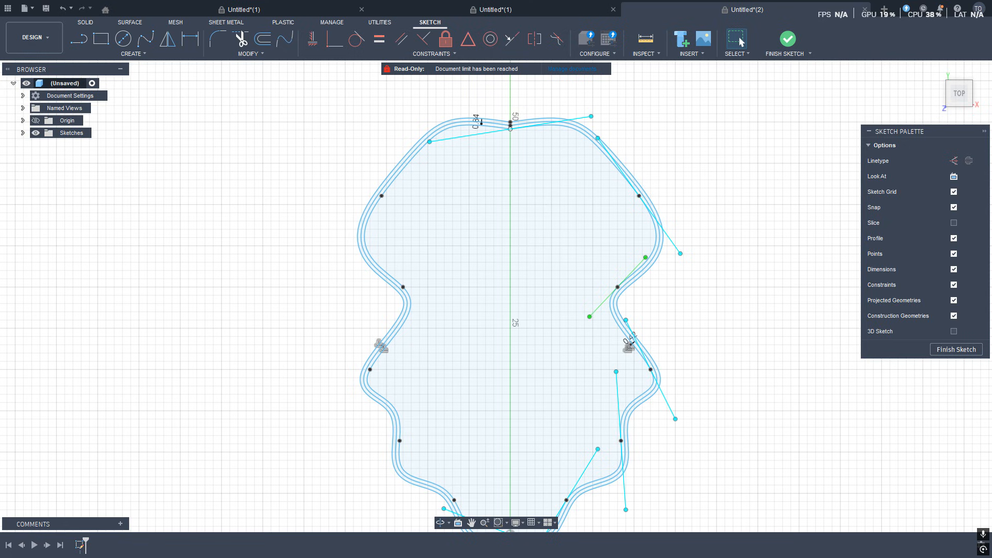
pyautogui.scroll(3, 488, 134)
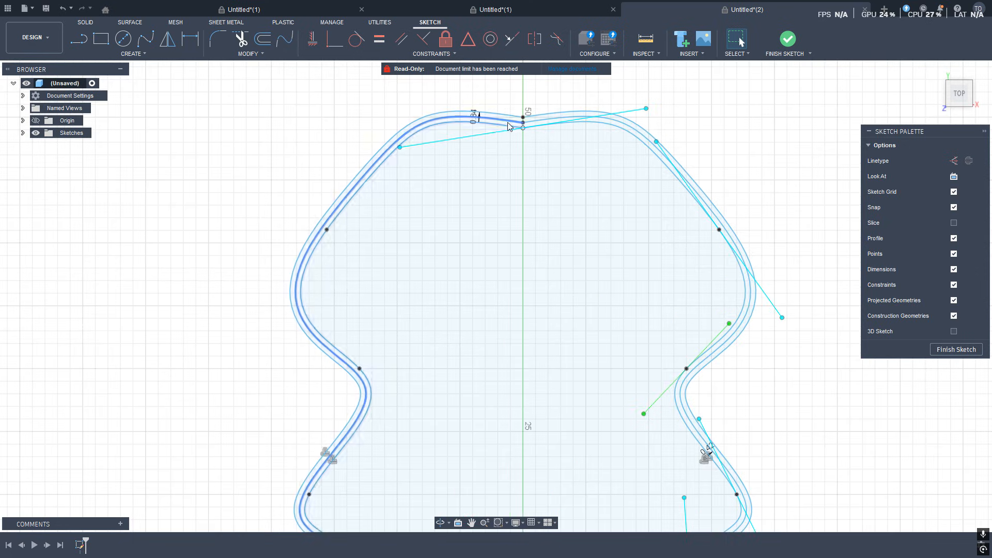
pyautogui.click(554, 127)
pyautogui.keyDown('ctrl'); pyautogui.click(554, 127); pyautogui.keyUp('ctrl')
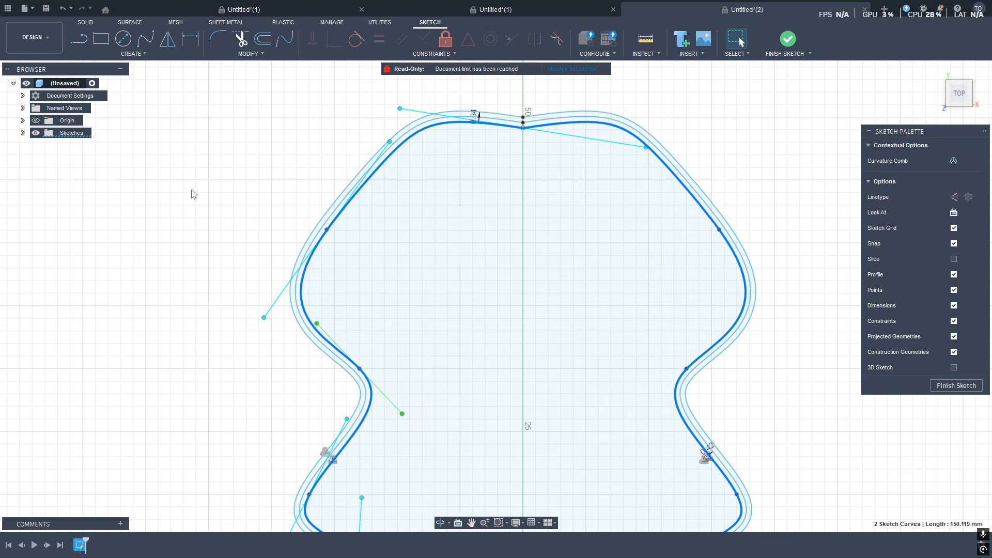
pyautogui.scroll(-2, 192, 188)
pyautogui.scroll(-5, 195, 190)
pyautogui.press('e')
pyautogui.press('Escape')
pyautogui.scroll(-4, 487, 193)
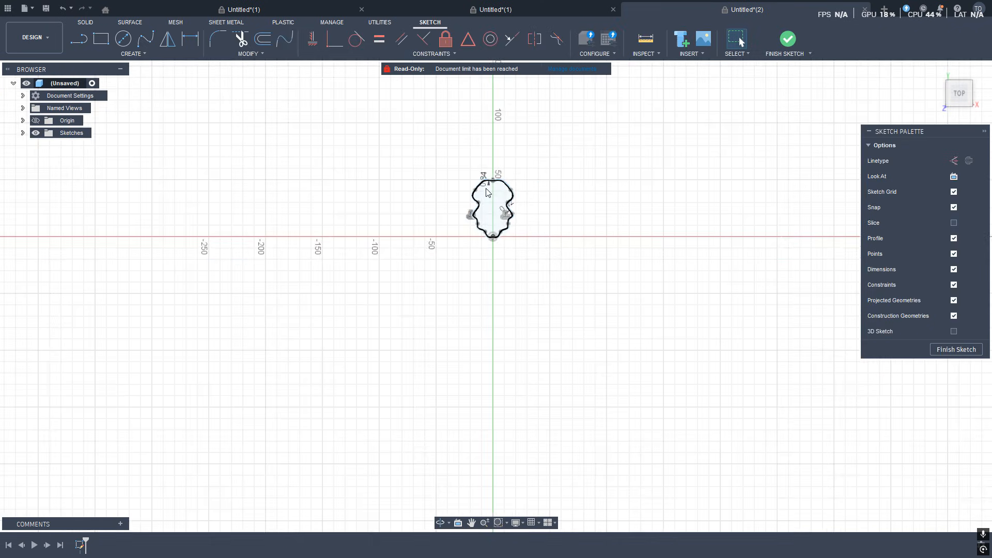
pyautogui.scroll(8, 489, 179)
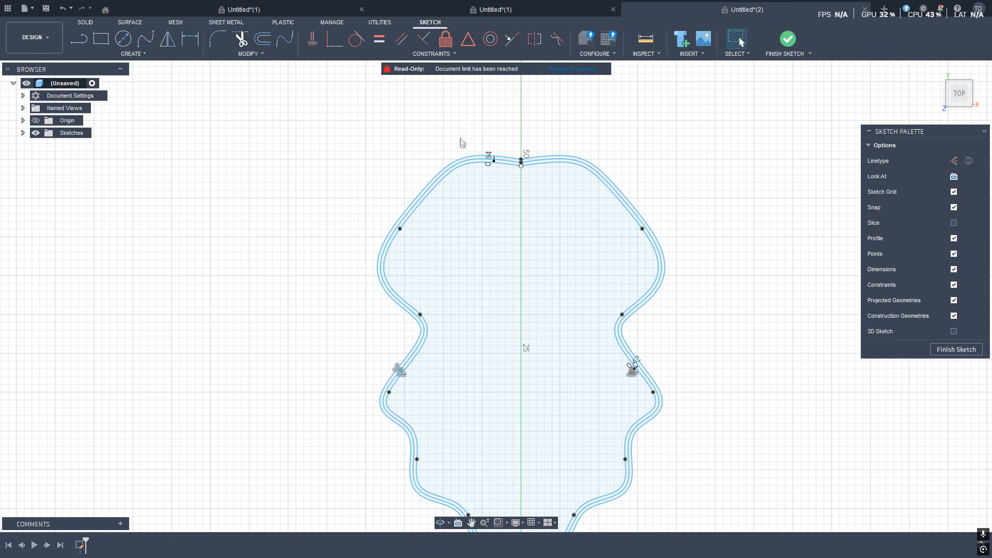
pyautogui.scroll(3, 468, 144)
pyautogui.click(544, 178)
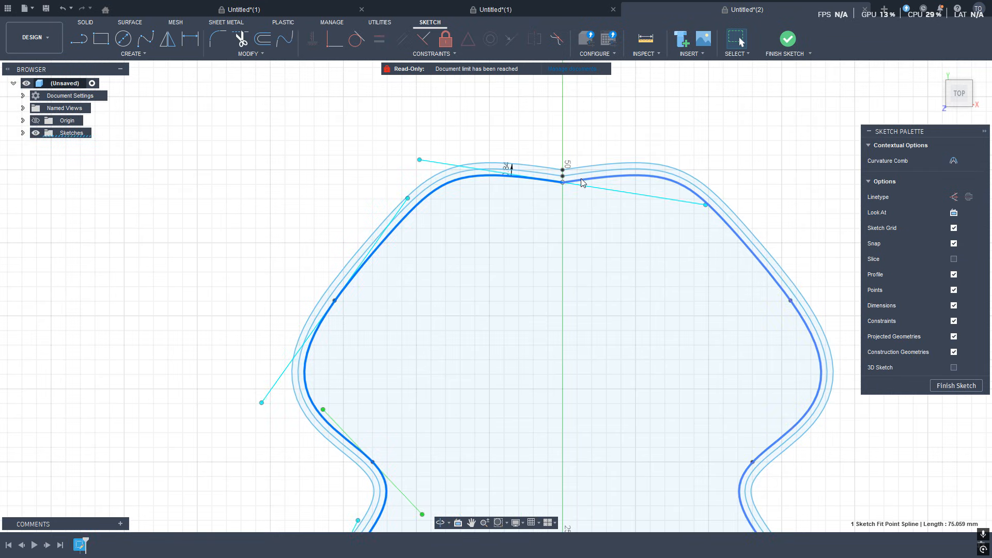
pyautogui.click(261, 39)
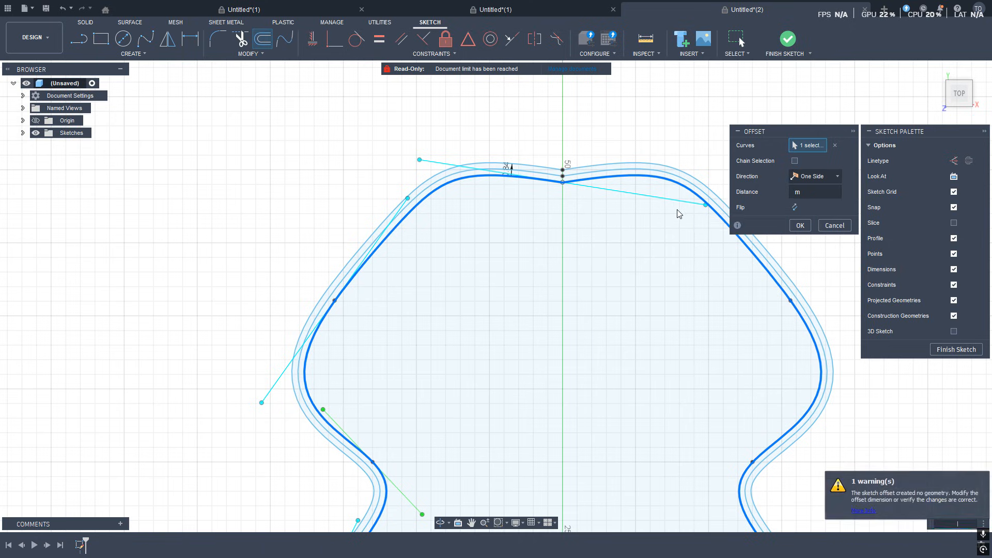
pyautogui.press('Delete')
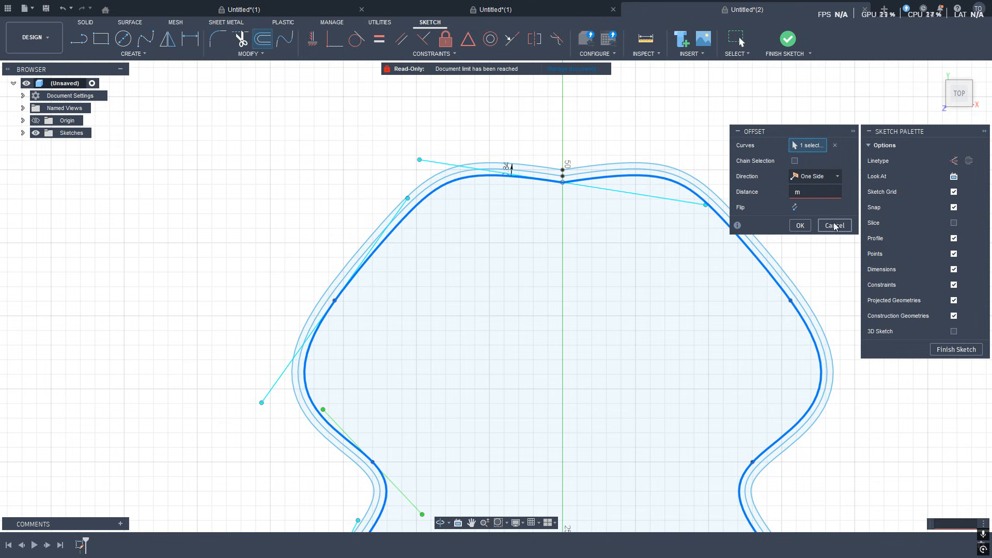
pyautogui.press('Escape')
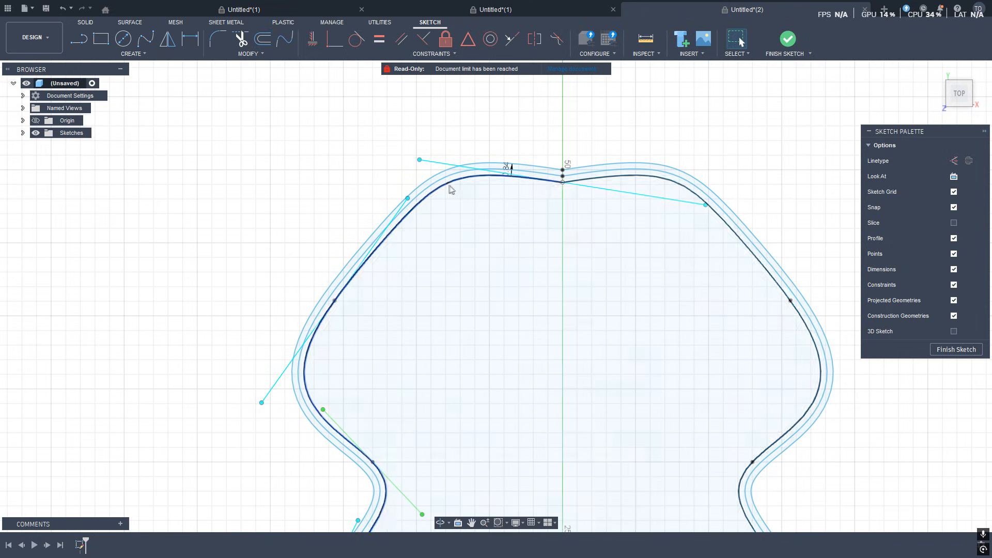
# Offset both spline halves outward by 3 mm and finish the sketch.
pyautogui.click(448, 190)
pyautogui.keyDown('shift'); pyautogui.click(632, 181); pyautogui.keyUp('shift')
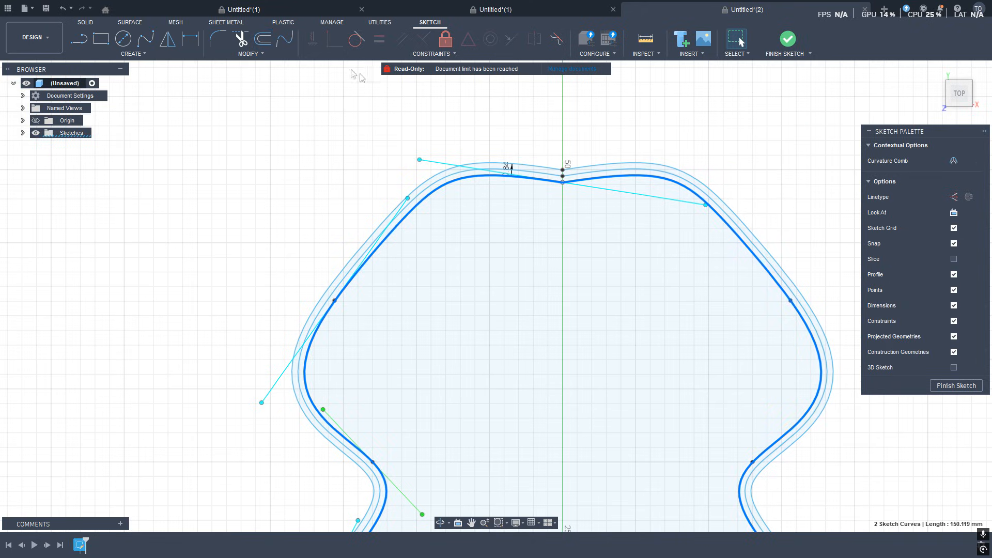
pyautogui.click(263, 38)
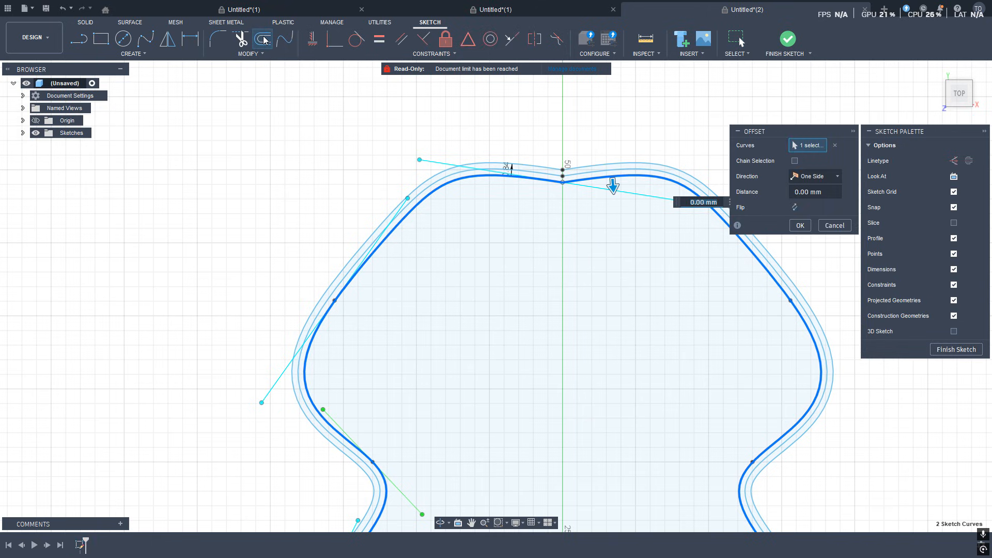
pyautogui.write('3')
pyautogui.press('Return')
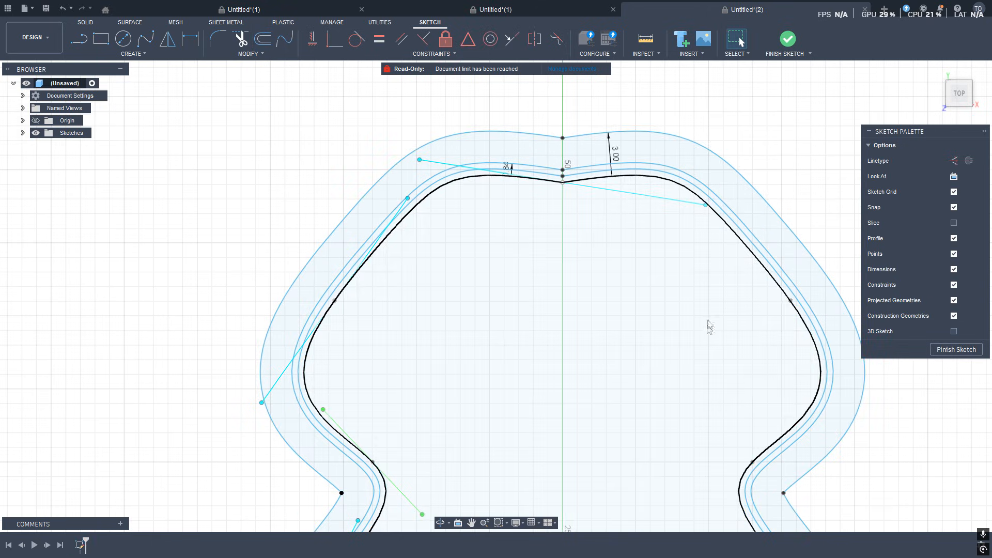
pyautogui.click(956, 349)
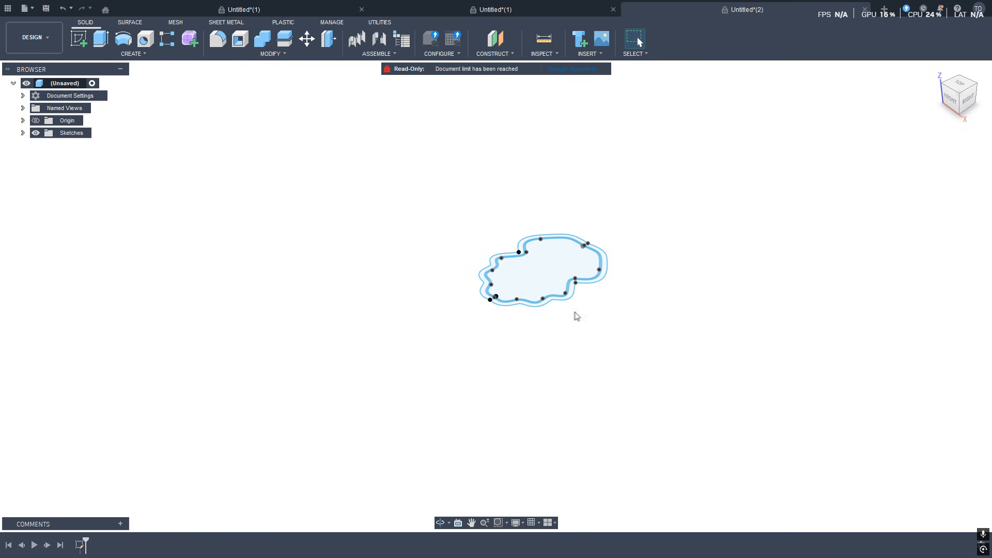
# Extrude the thin ring profile between the spline offsets 19 mm as a new body.
pyautogui.scroll(10, 551, 316)
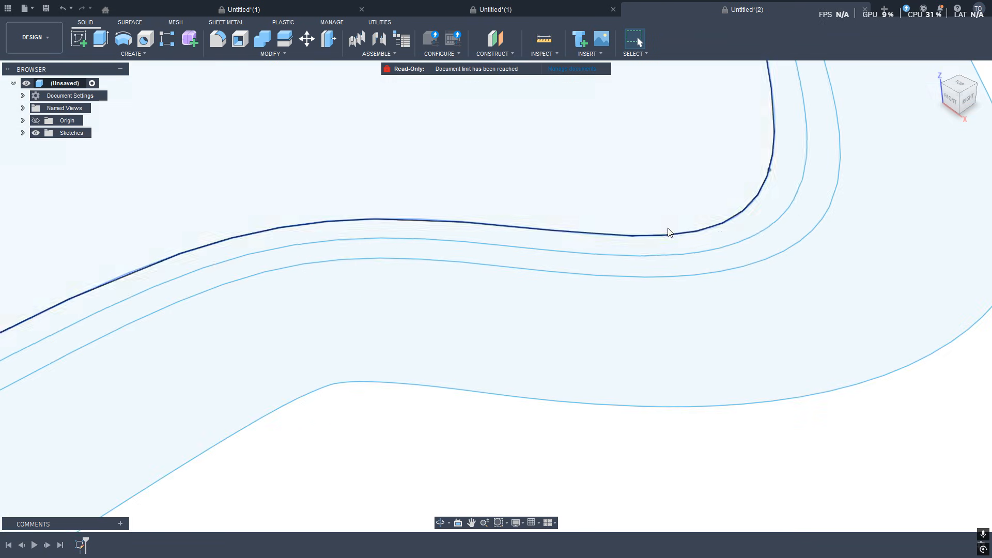
pyautogui.click(738, 236)
pyautogui.scroll(-10, 602, 399)
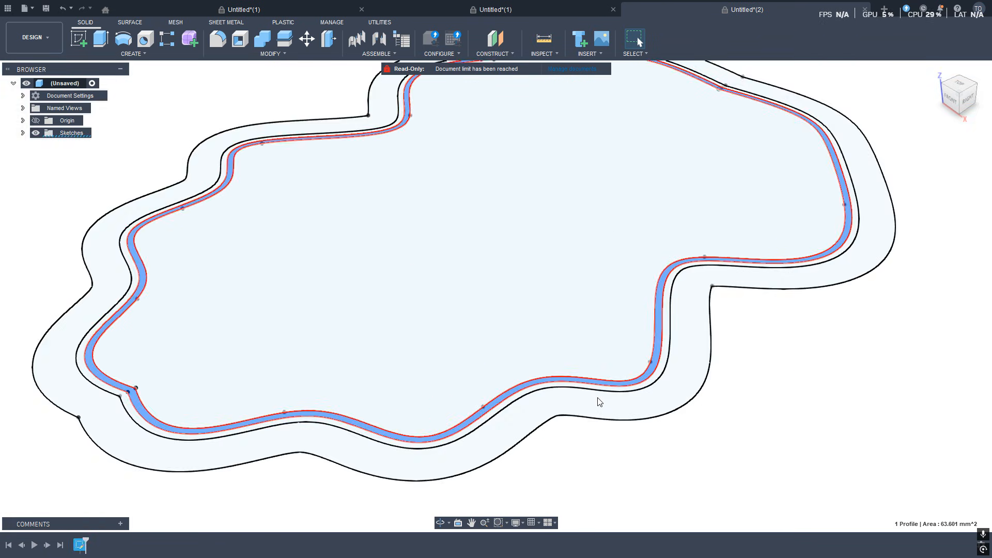
pyautogui.press('e')
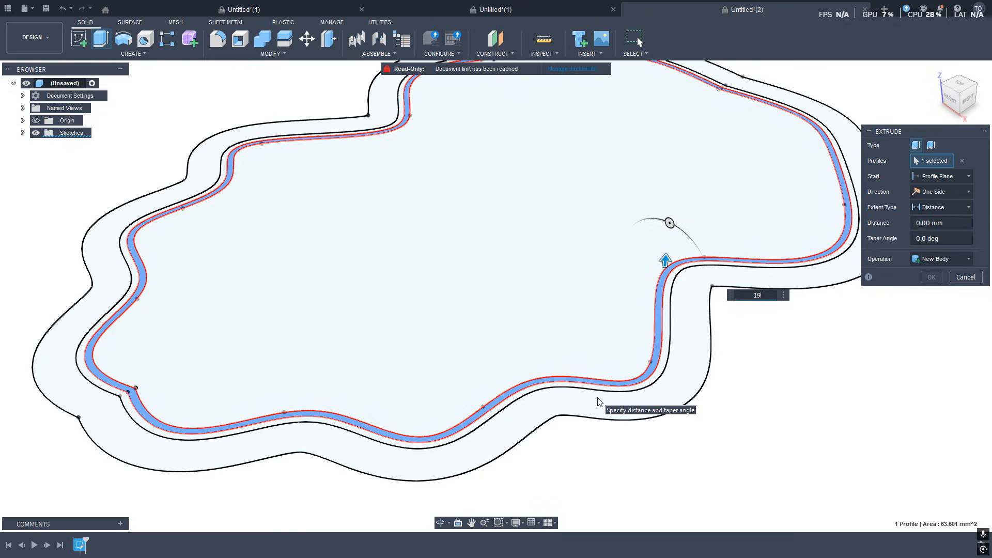
pyautogui.write('19')
pyautogui.press('Return')
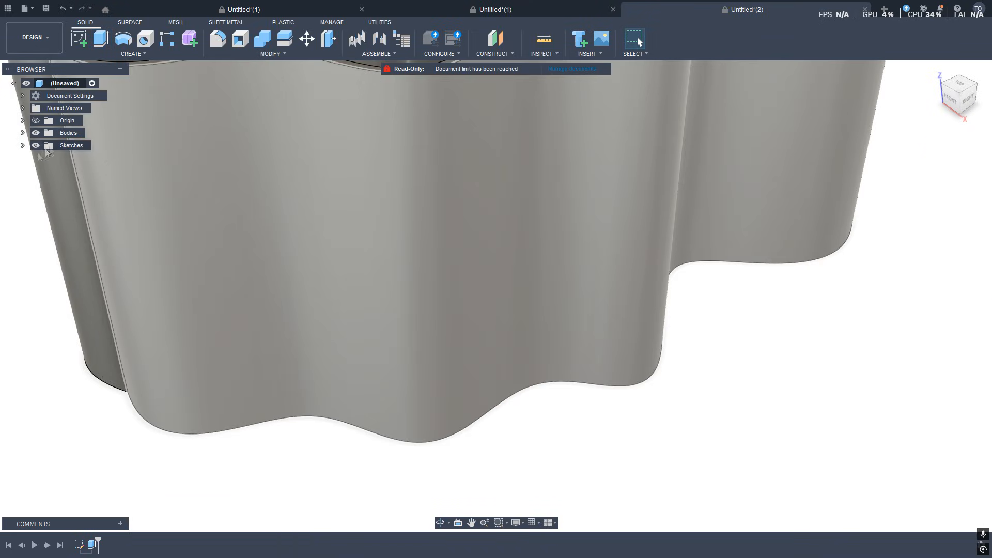
# Show Sketch1 again and extrude the thin offset ring profile as another new body.
pyautogui.click(23, 145)
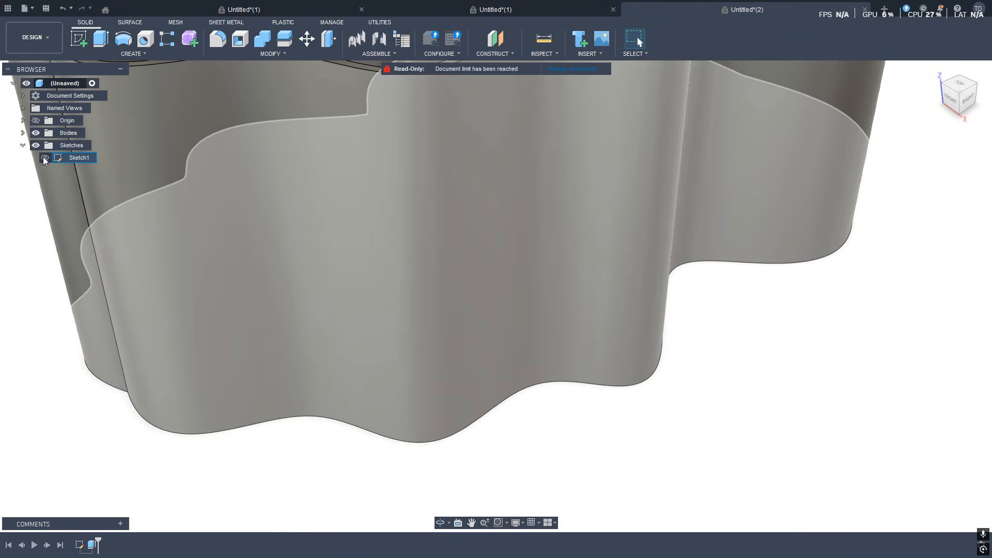
pyautogui.click(45, 158)
pyautogui.scroll(5, 674, 275)
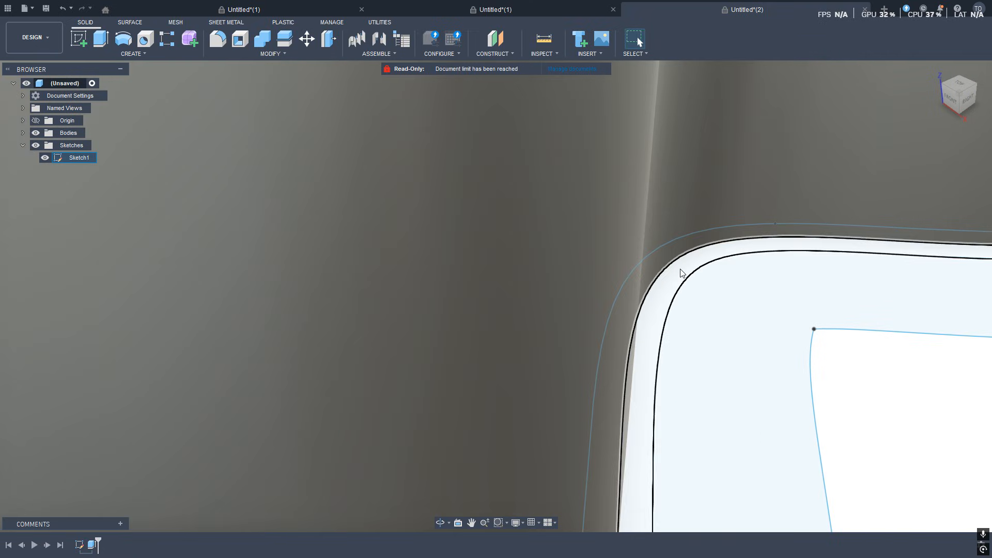
pyautogui.scroll(-5, 682, 274)
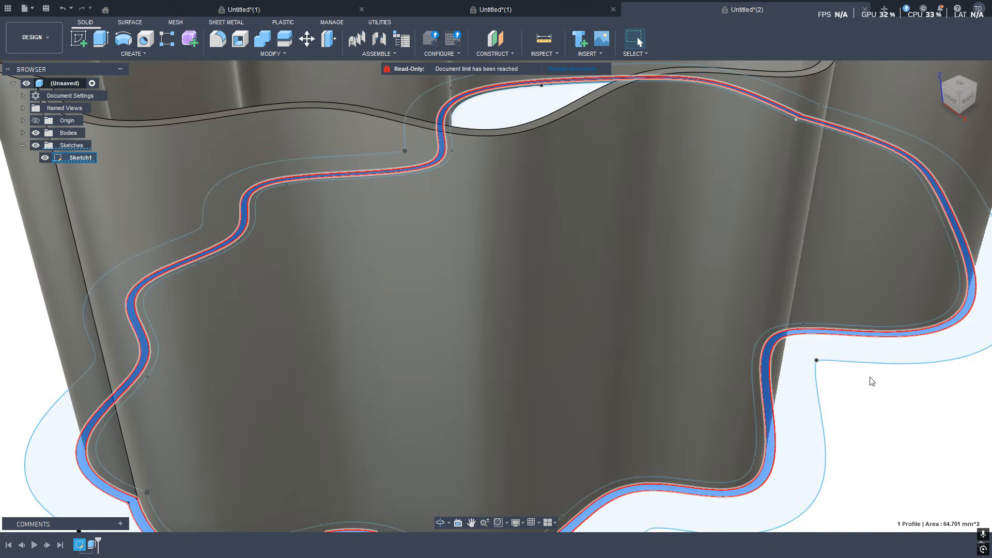
pyautogui.press('e')
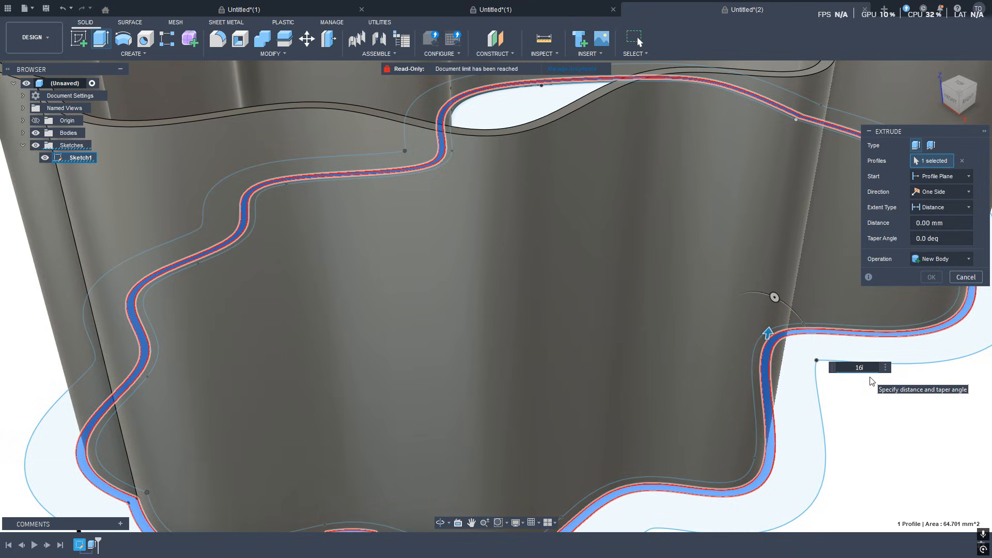
pyautogui.press('Return')
# Extrude the wide outer band profile between the spline offsets 4 mm as a new body.
pyautogui.scroll(6, 900, 346)
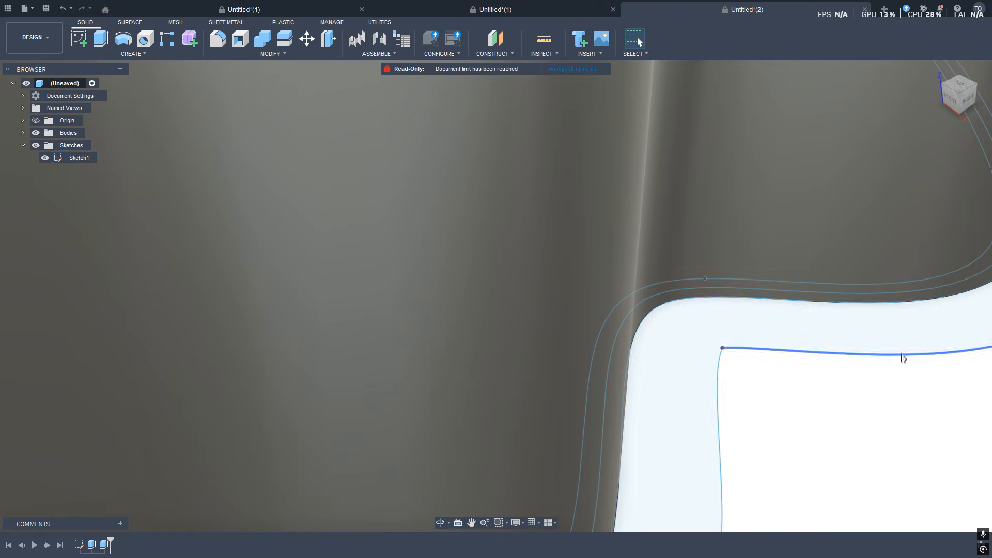
pyautogui.press('e')
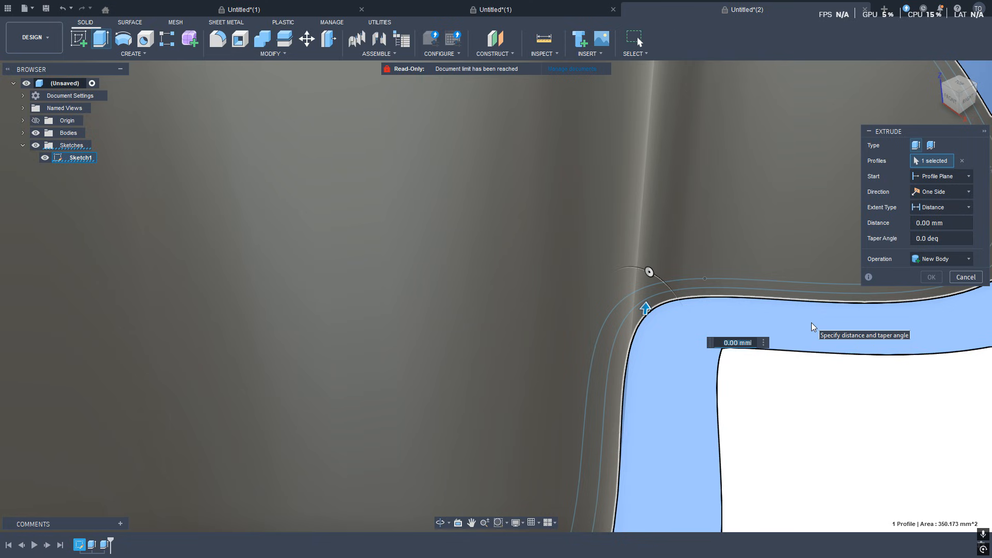
pyautogui.write('4')
pyautogui.press('Return')
pyautogui.scroll(-3, 747, 360)
pyautogui.scroll(-7, 747, 361)
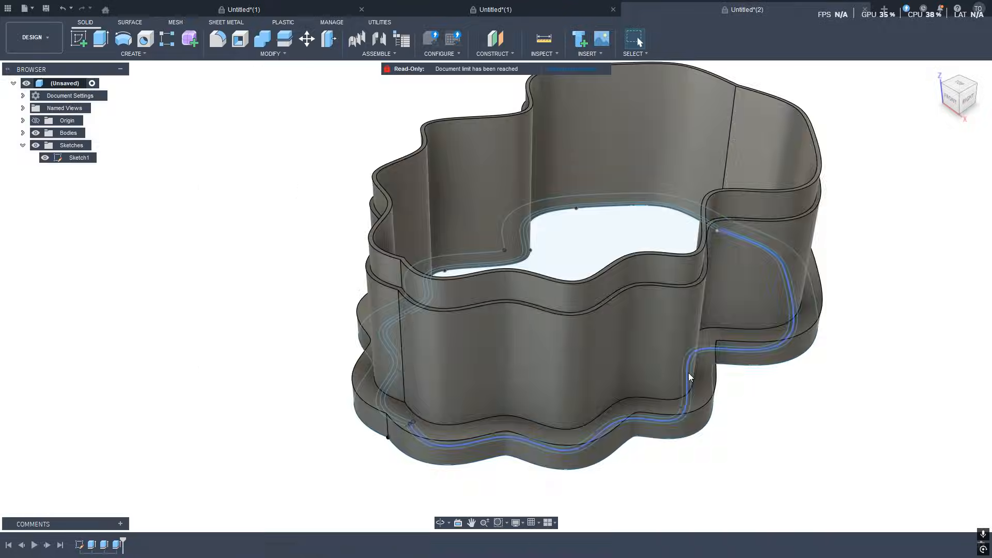
pyautogui.moveTo(672, 394); pyautogui.dragTo(594, 428, button='middle')
pyautogui.keyDown('shift'); pyautogui.moveTo(594, 428); pyautogui.dragTo(701, 283, button='middle'); pyautogui.keyUp('shift')
pyautogui.scroll(-3, 733, 260)
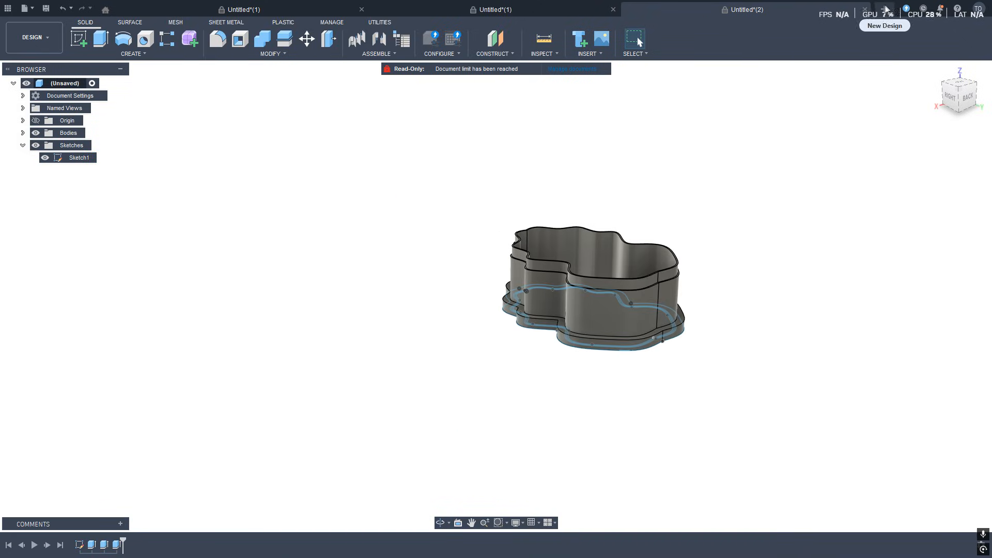
# Open a new design and start a sketch on the top plane.
pyautogui.click(884, 10)
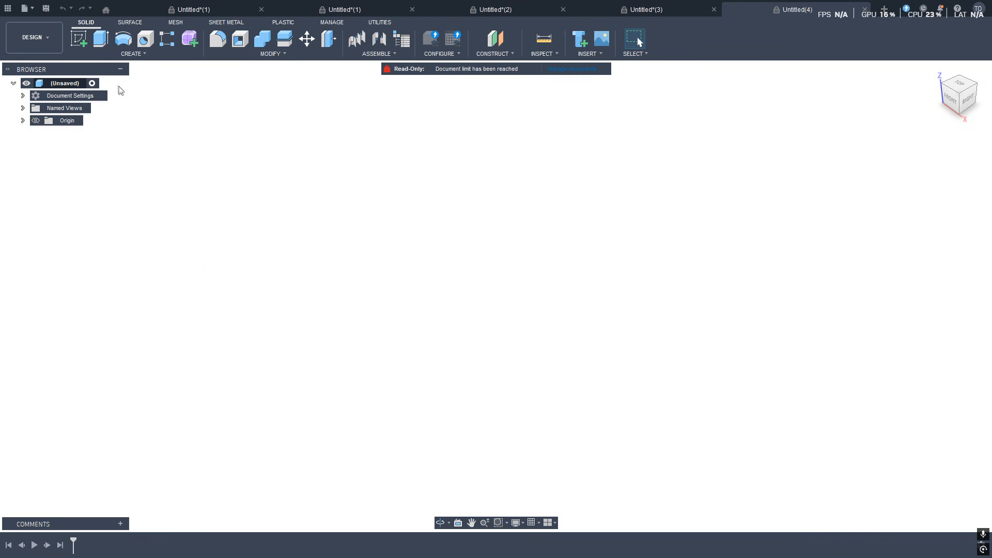
pyautogui.click(79, 38)
pyautogui.click(550, 290)
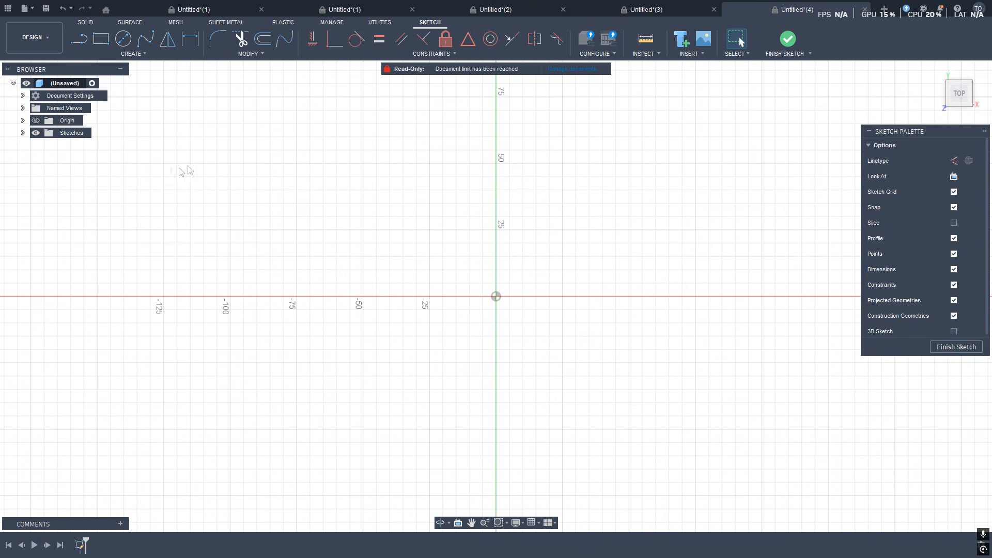
pyautogui.scroll(-3, 254, 230)
pyautogui.scroll(3, 257, 206)
pyautogui.moveTo(280, 204)
pyautogui.mouseDown(button='middle')
pyautogui.moveTo(359, 324)
pyautogui.moveTo(303, 246)
pyautogui.mouseUp(button='middle')
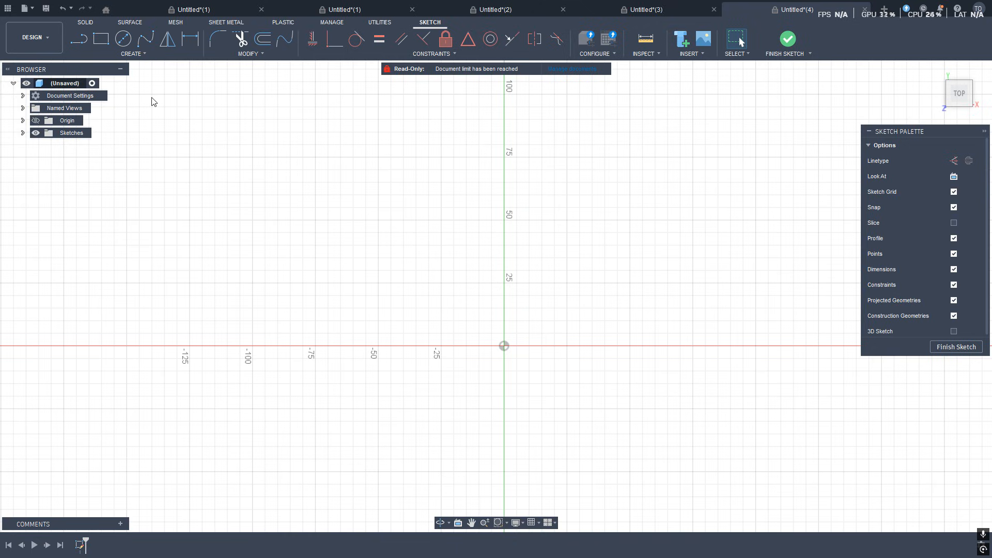
# Draw a circle about 48 mm in diameter centred on the origin.
pyautogui.click(123, 40)
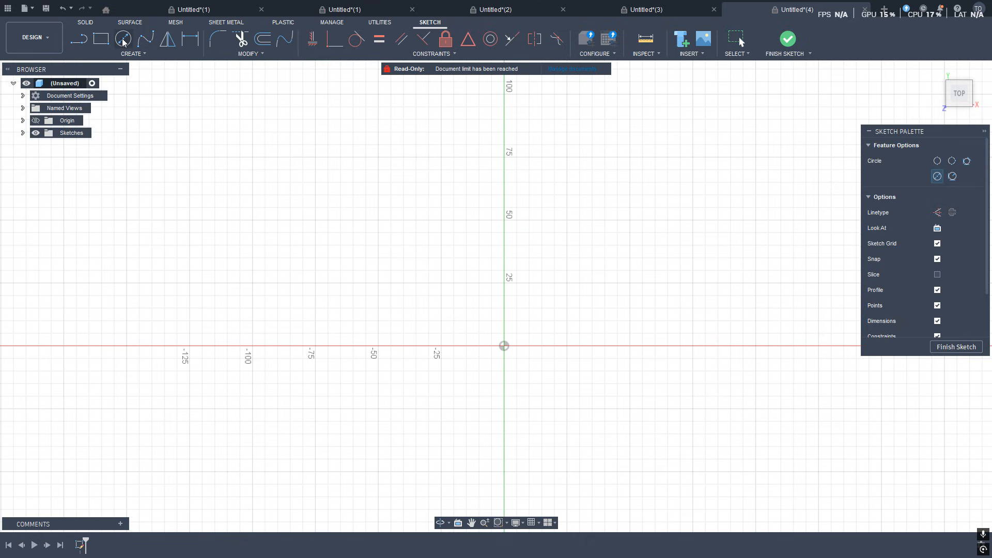
pyautogui.click(506, 345)
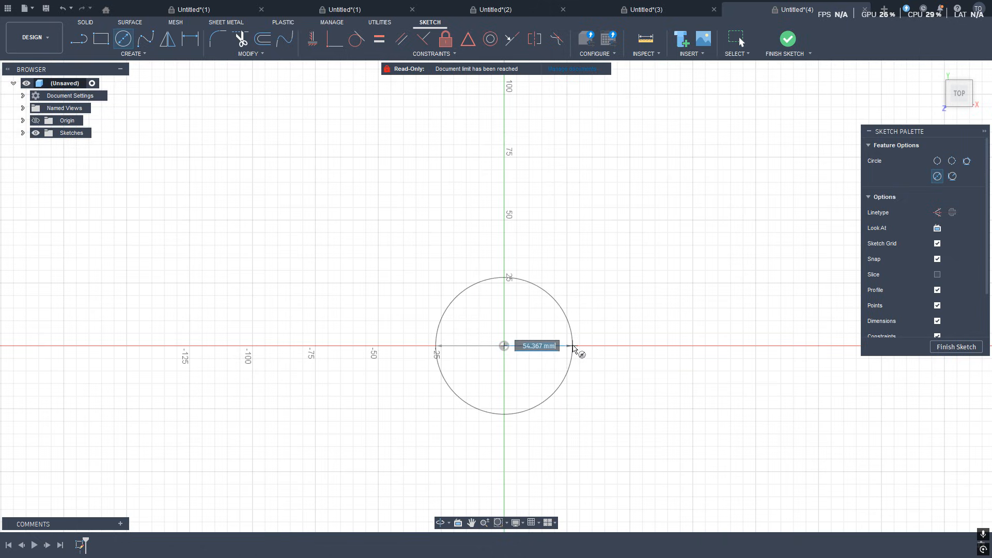
pyautogui.click(567, 346)
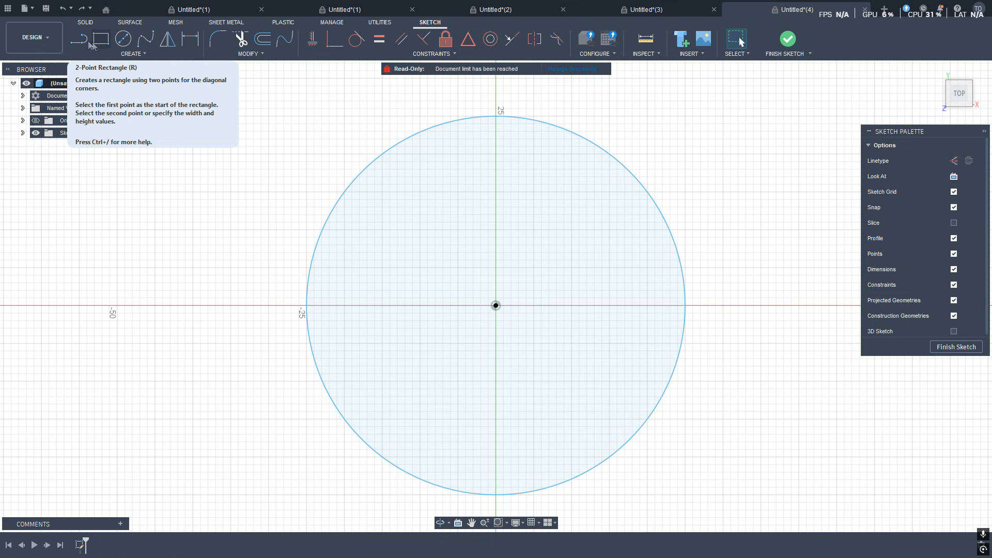
# Draw a vertical line 7 mm long upward from the circle's centre.
pyautogui.press('l')
pyautogui.click(497, 305)
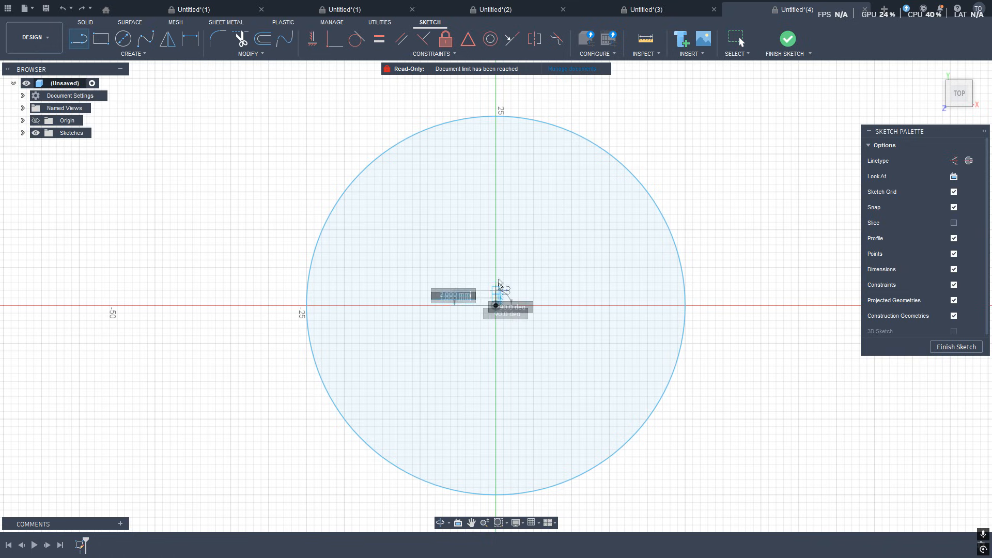
pyautogui.click(496, 252)
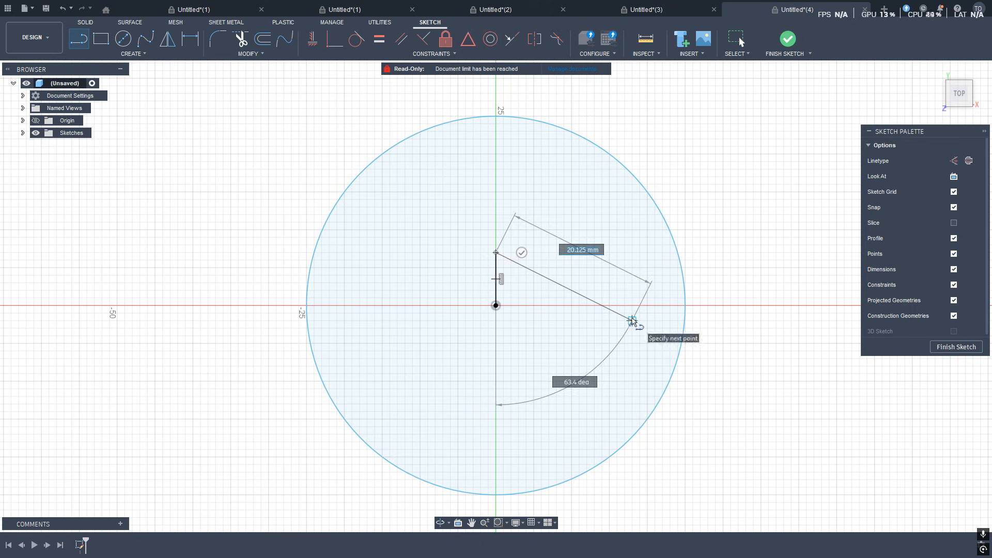
pyautogui.press('Escape')
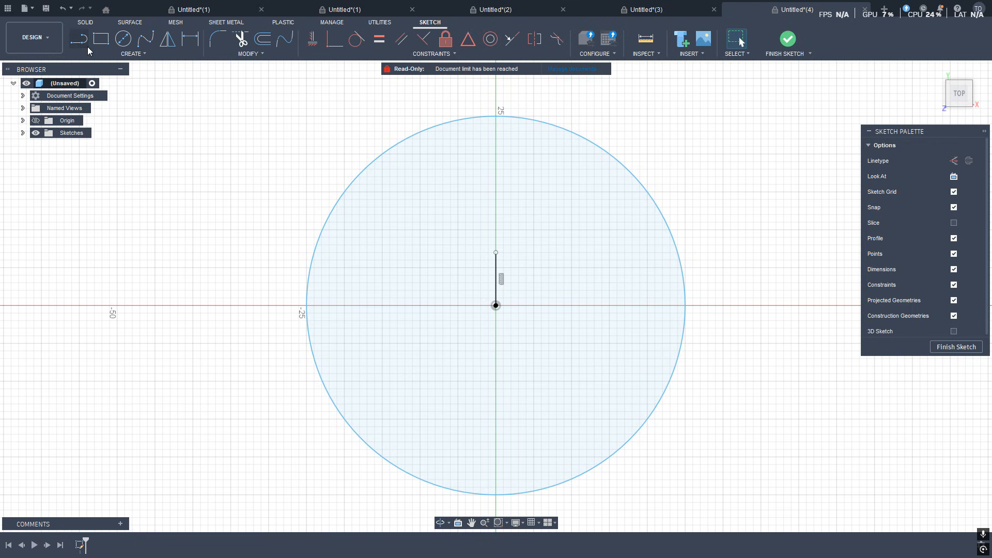
# Draw a small eye circle about 7 mm in diameter in the face's upper-left area.
pyautogui.press('c')
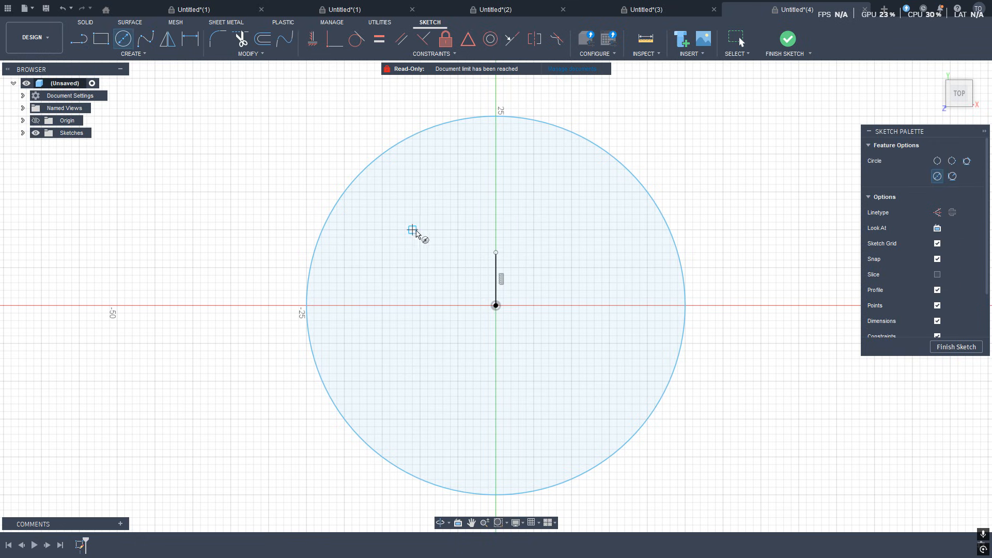
pyautogui.click(413, 223)
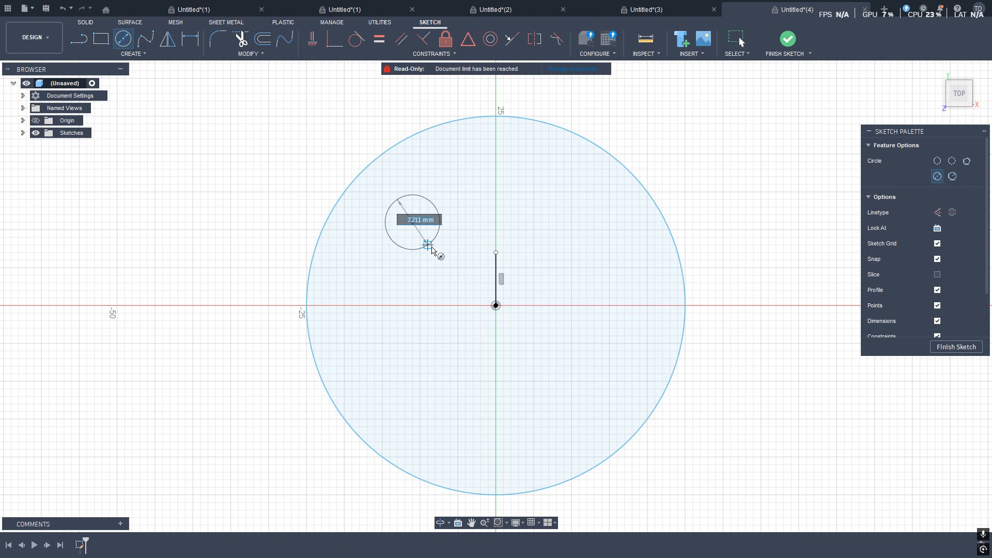
pyautogui.click(432, 242)
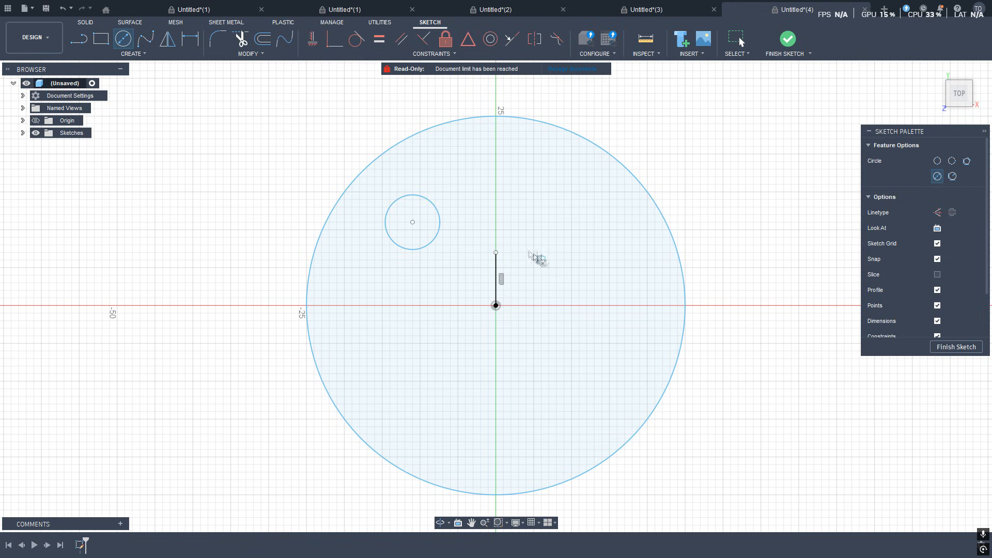
pyautogui.press('Escape')
# Mirror the eye circle across the vertical line to create the second eye.
pyautogui.click(167, 38)
pyautogui.click(496, 277)
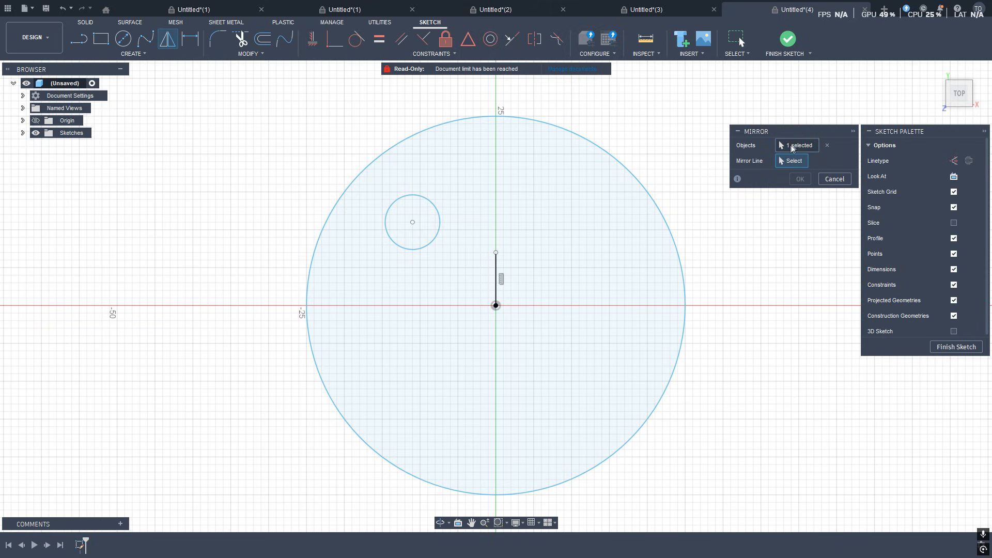
pyautogui.click(827, 145)
pyautogui.click(440, 229)
pyautogui.click(791, 160)
pyautogui.click(499, 279)
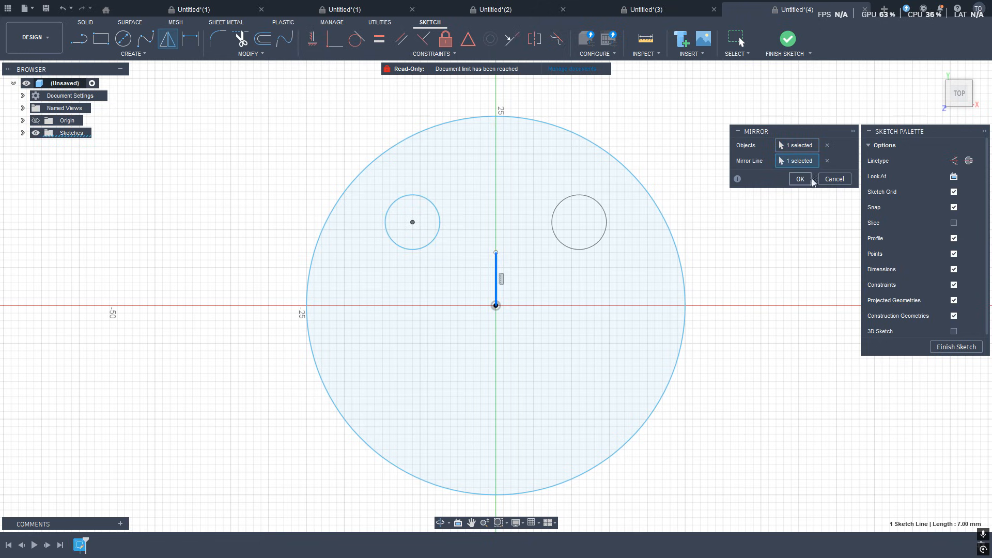
pyautogui.click(809, 180)
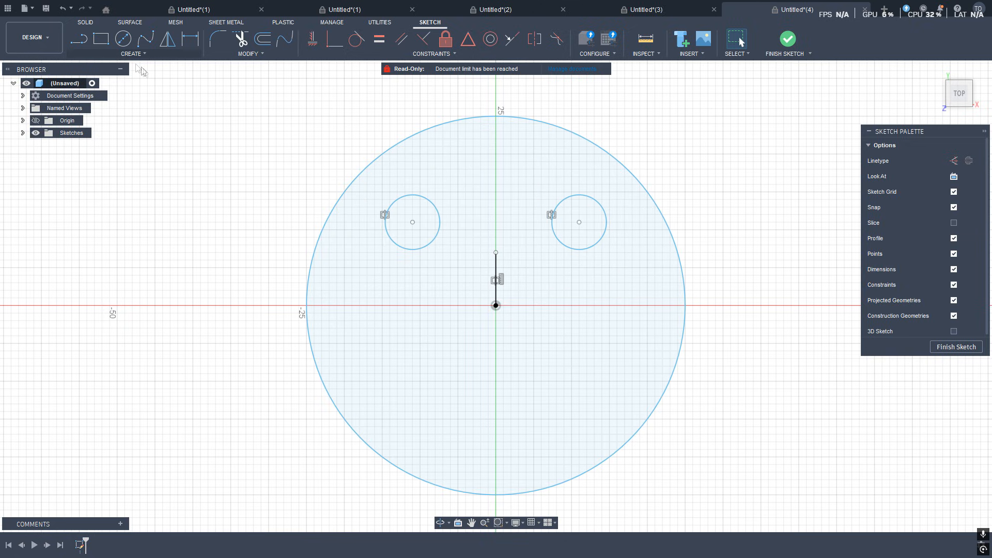
pyautogui.click(145, 39)
pyautogui.click(405, 374)
pyautogui.click(496, 419)
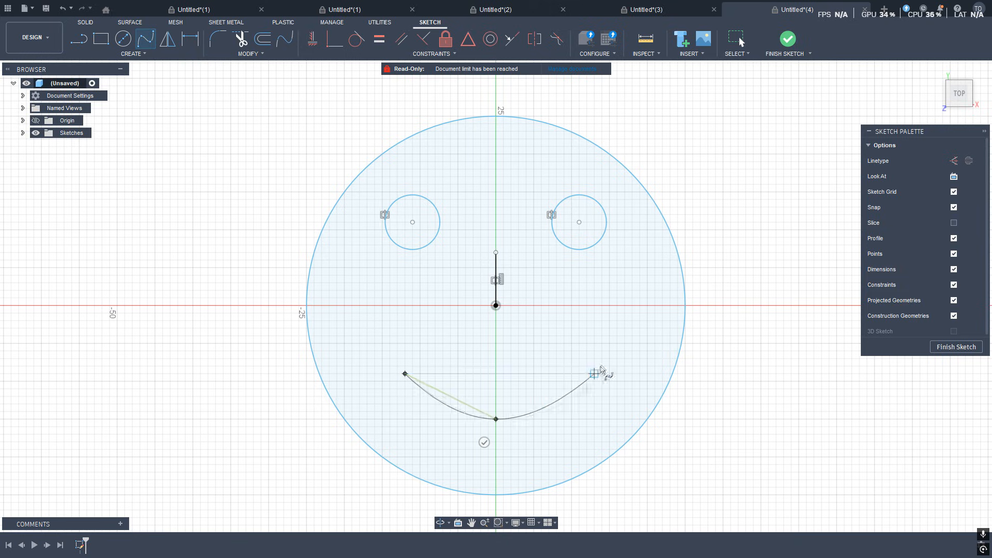
pyautogui.click(595, 374)
pyautogui.press('Escape')
# Draw a three-point smile spline symmetric about the vertical axis below the centre.
pyautogui.click(148, 43)
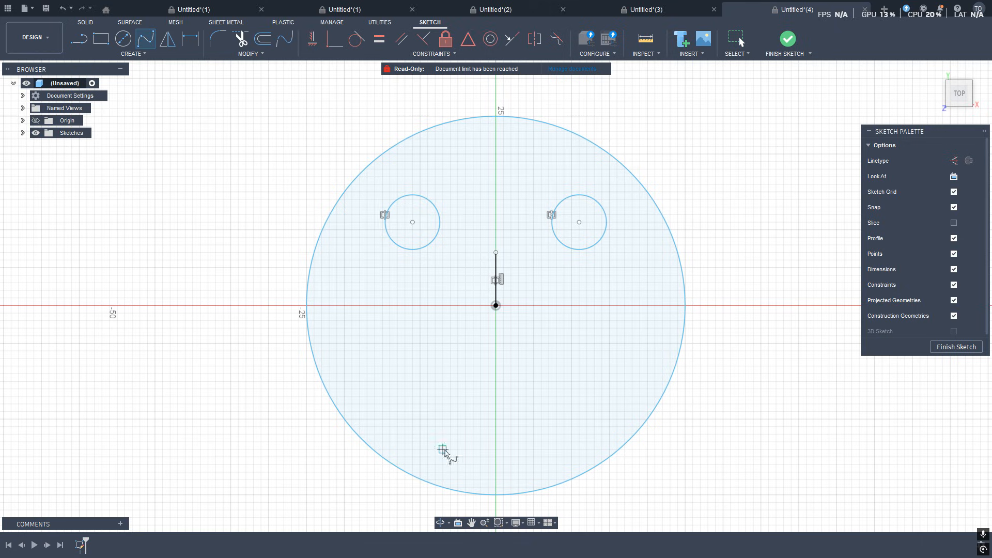
pyautogui.click(420, 382)
pyautogui.click(497, 418)
pyautogui.click(572, 383)
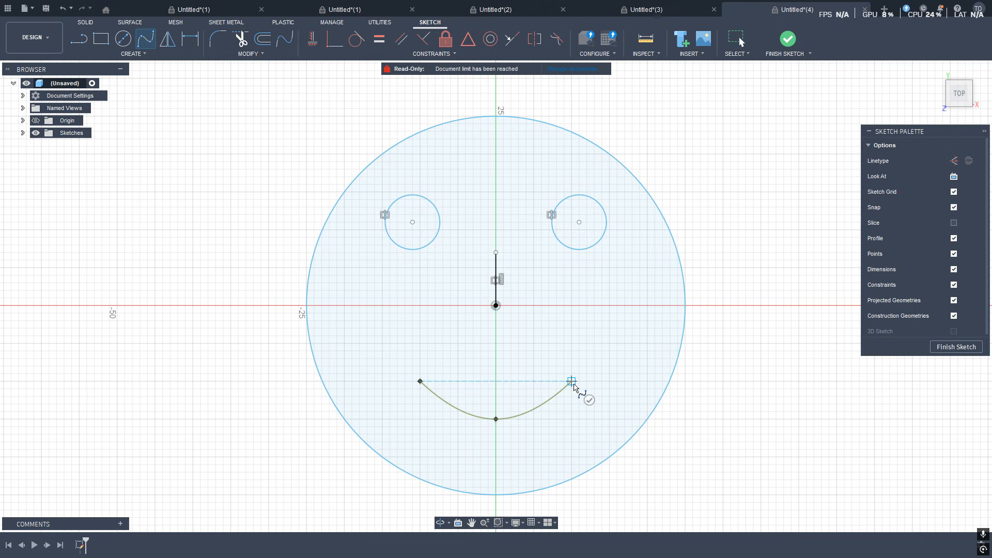
pyautogui.press('Return')
# Offset the smile spline downward by 0.915 mm.
pyautogui.click(565, 392)
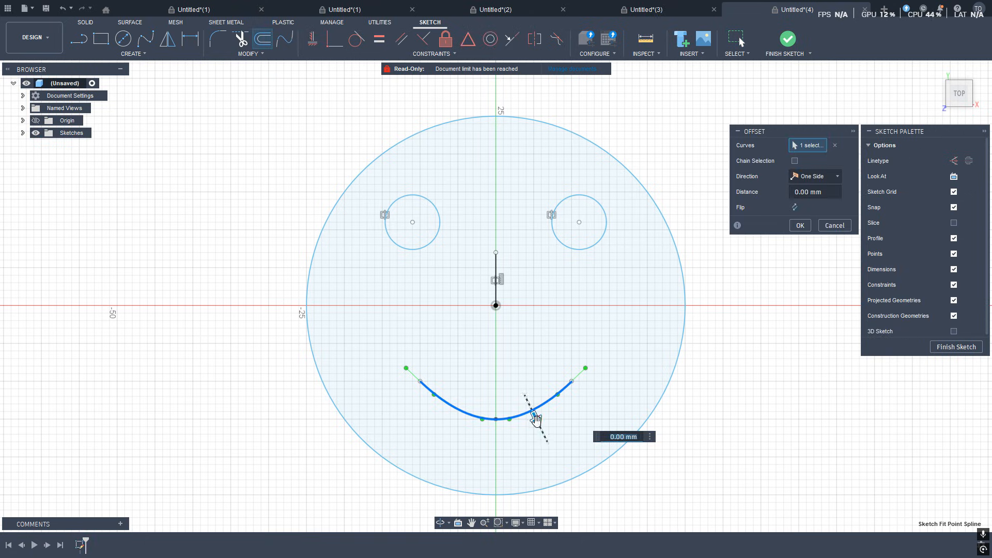
pyautogui.moveTo(536, 419); pyautogui.dragTo(538, 424)
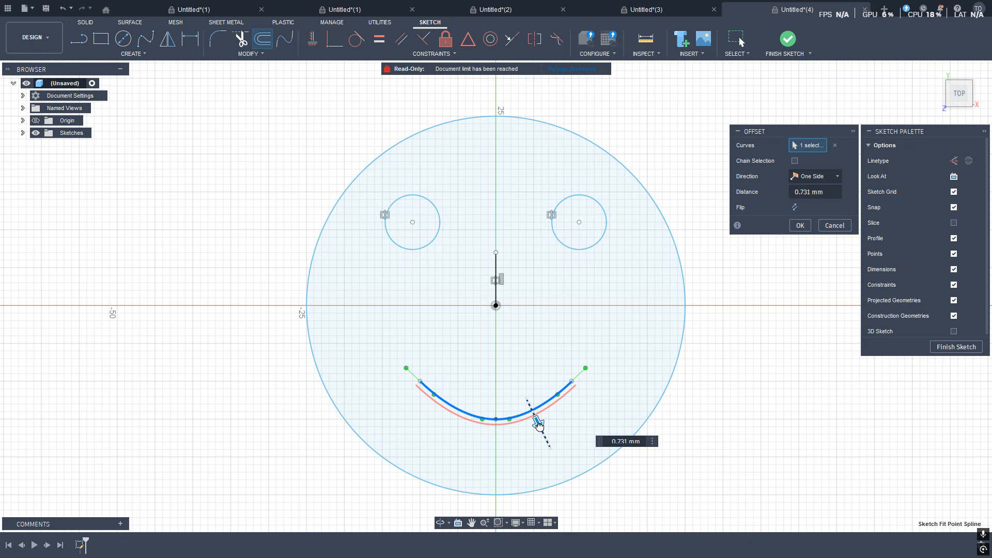
pyautogui.moveTo(538, 425); pyautogui.dragTo(539, 426)
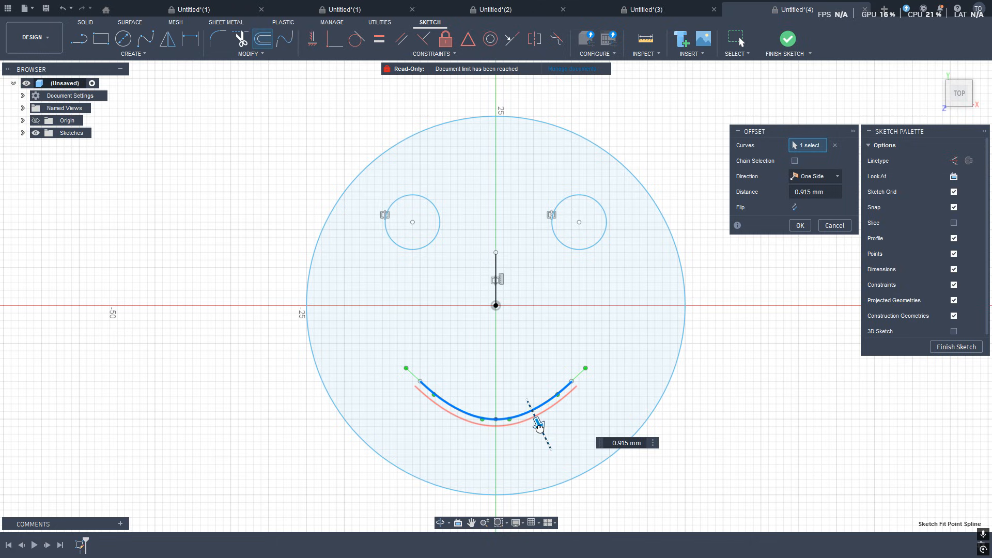
pyautogui.press('Return')
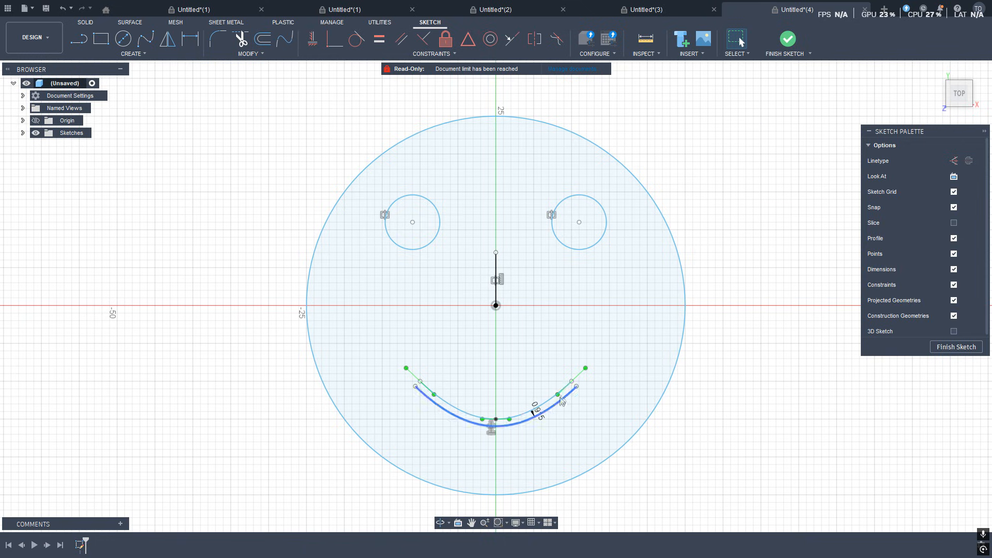
# Draw a curved spline cap joining the right ends of the smile and its offset.
pyautogui.scroll(3, 568, 393)
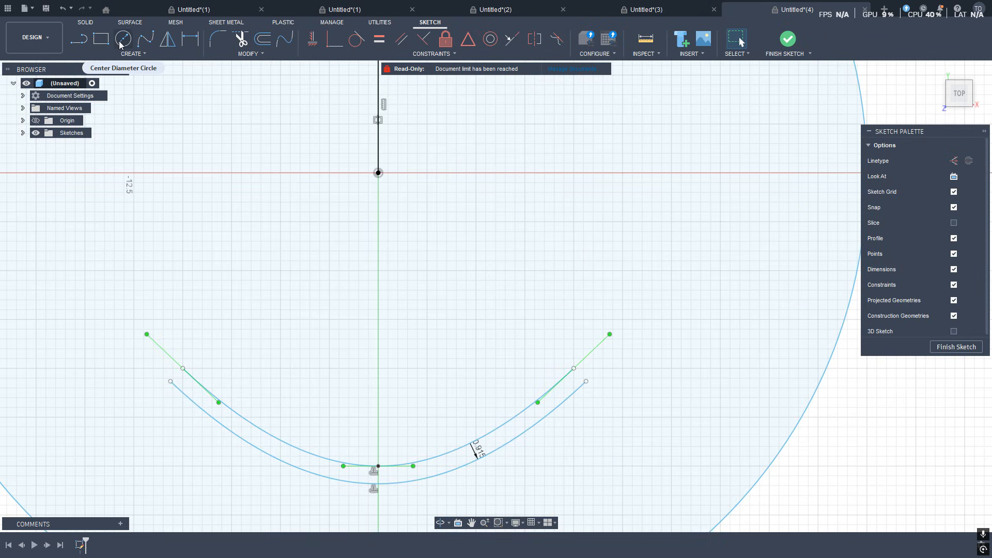
pyautogui.click(146, 39)
pyautogui.scroll(3, 570, 391)
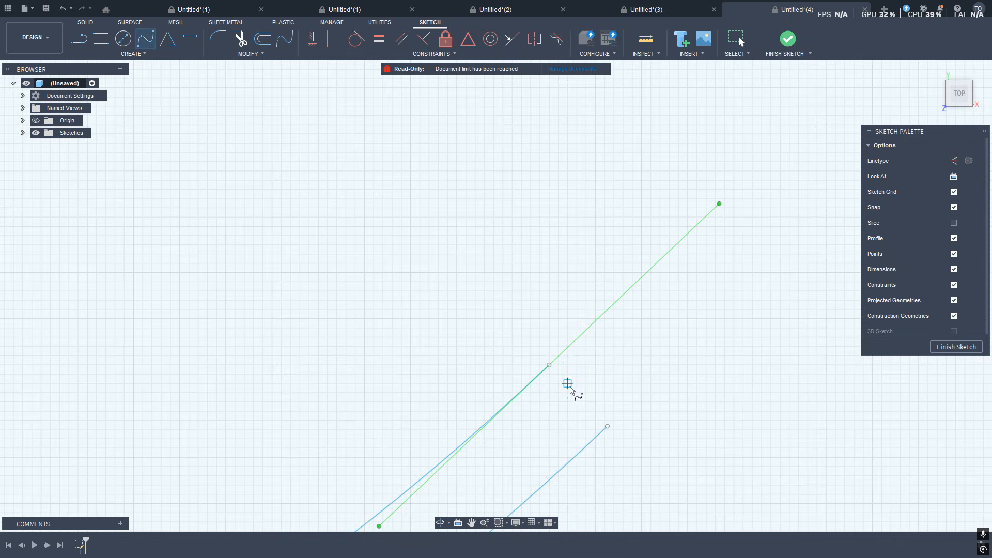
pyautogui.click(550, 365)
pyautogui.click(614, 356)
pyautogui.click(608, 427)
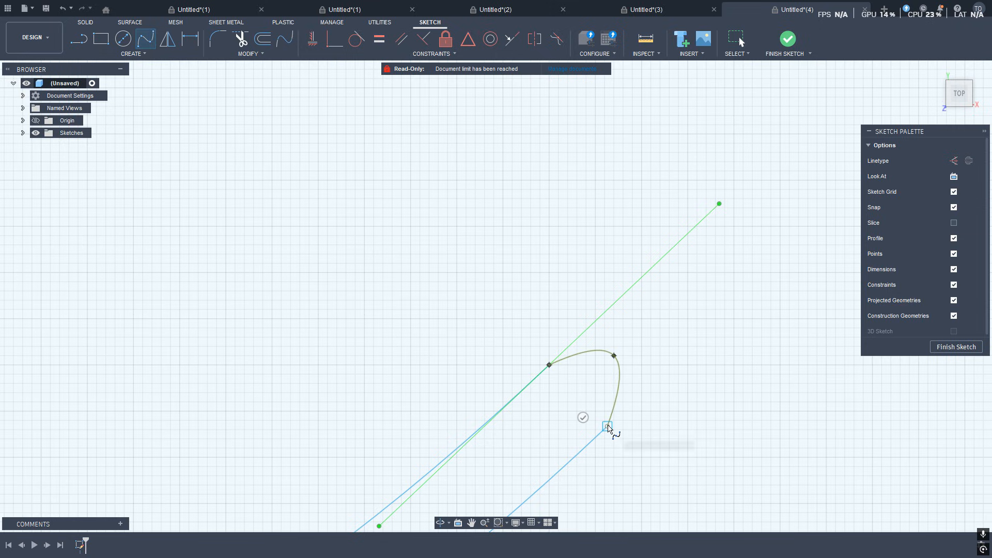
pyautogui.press('Escape')
pyautogui.scroll(-5, 570, 444)
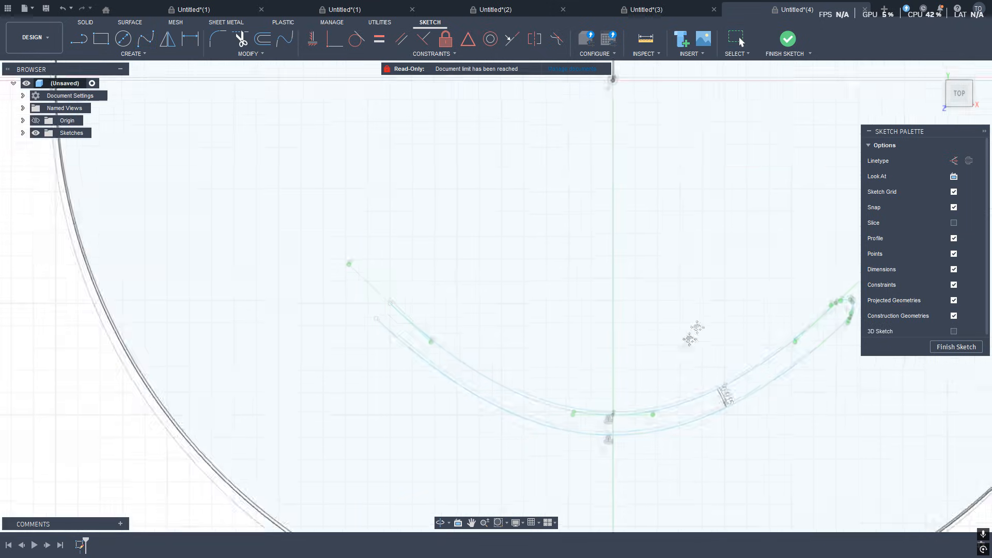
pyautogui.scroll(5, 796, 323)
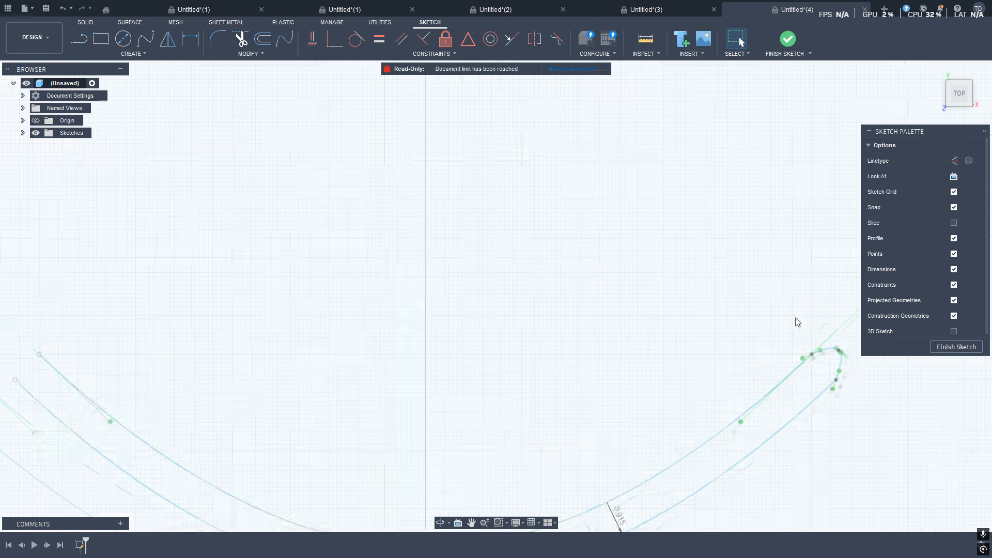
pyautogui.click(844, 368)
pyautogui.scroll(-5, 401, 87)
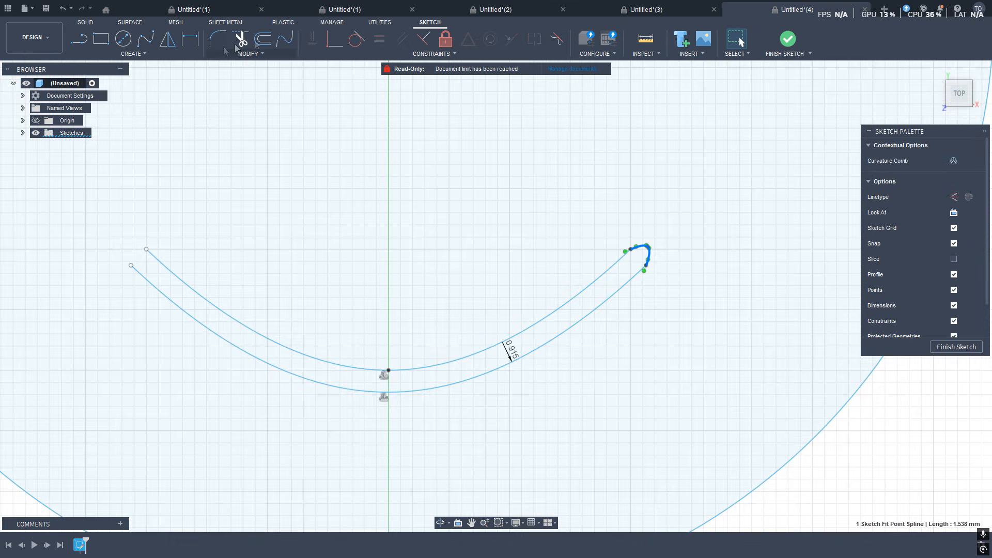
pyautogui.click(263, 39)
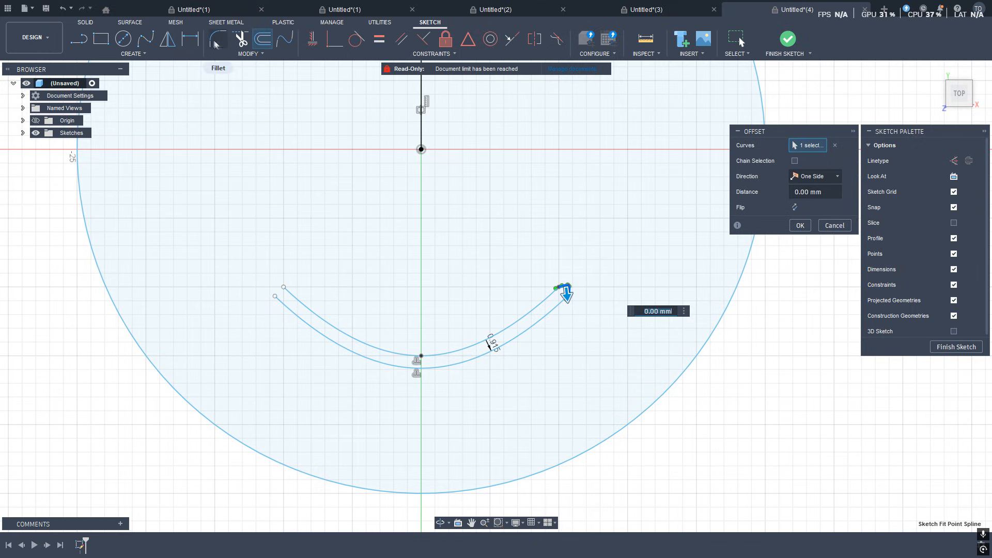
# Mirror the curved cap across the vertical line to close the smile's opposite end.
pyautogui.click(165, 42)
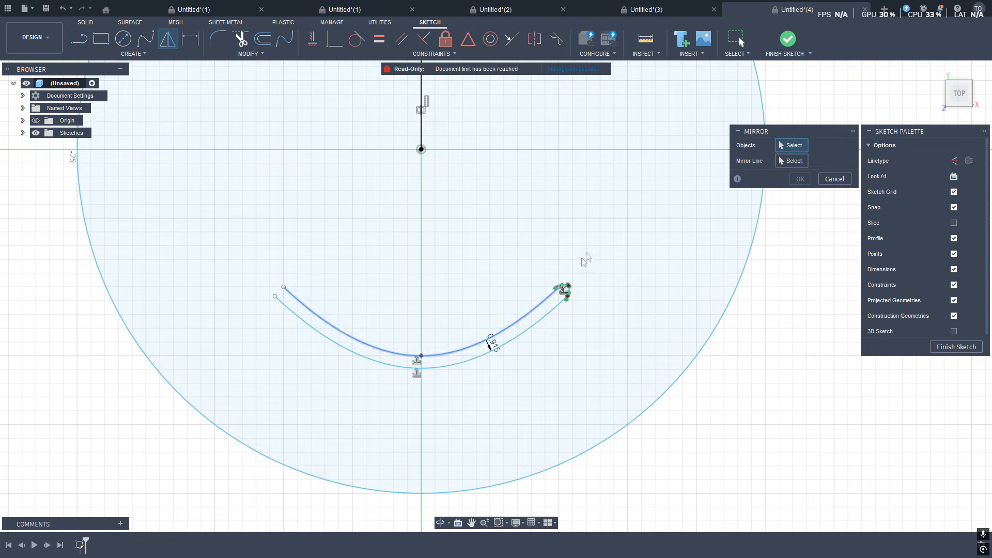
pyautogui.scroll(5, 560, 333)
pyautogui.click(496, 366)
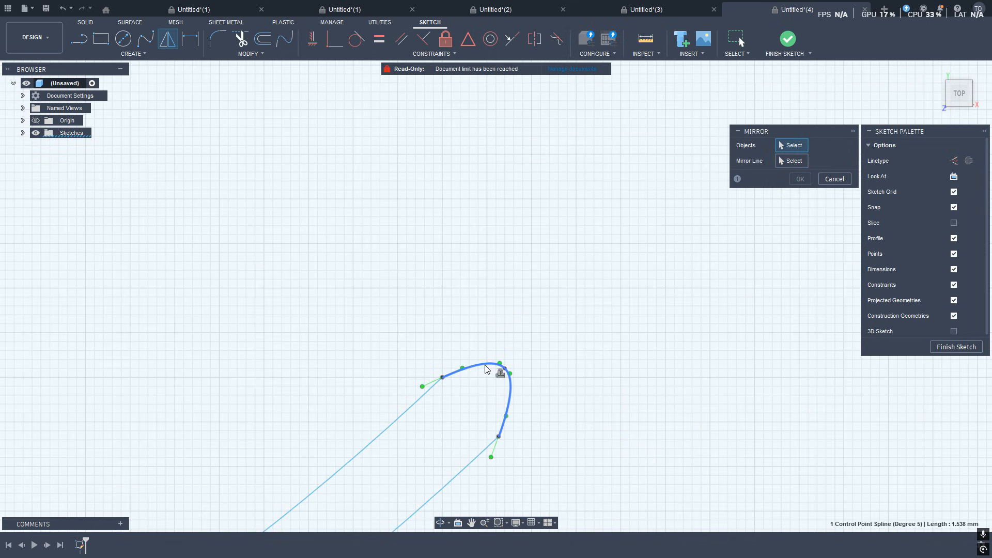
pyautogui.scroll(-10, 616, 350)
pyautogui.click(792, 161)
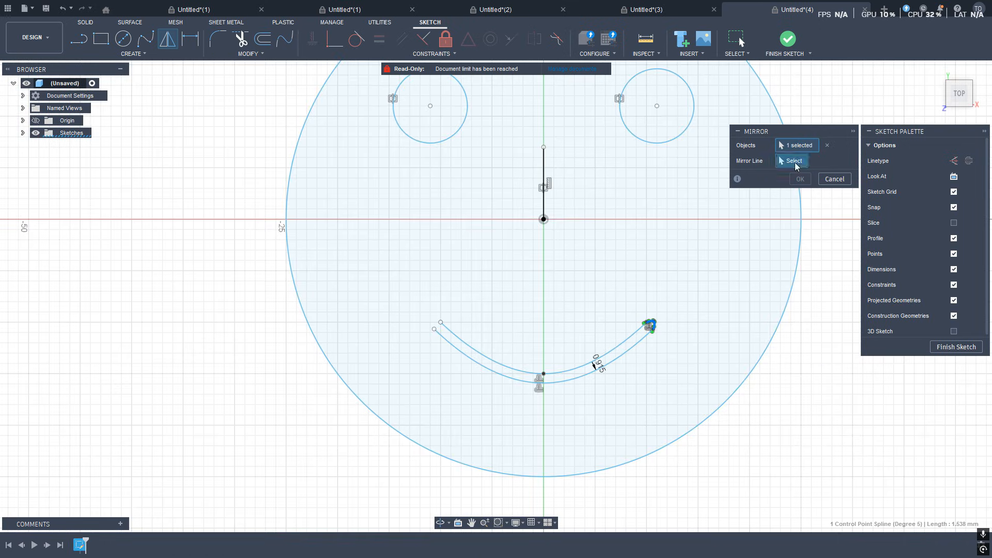
pyautogui.click(544, 188)
pyautogui.click(800, 179)
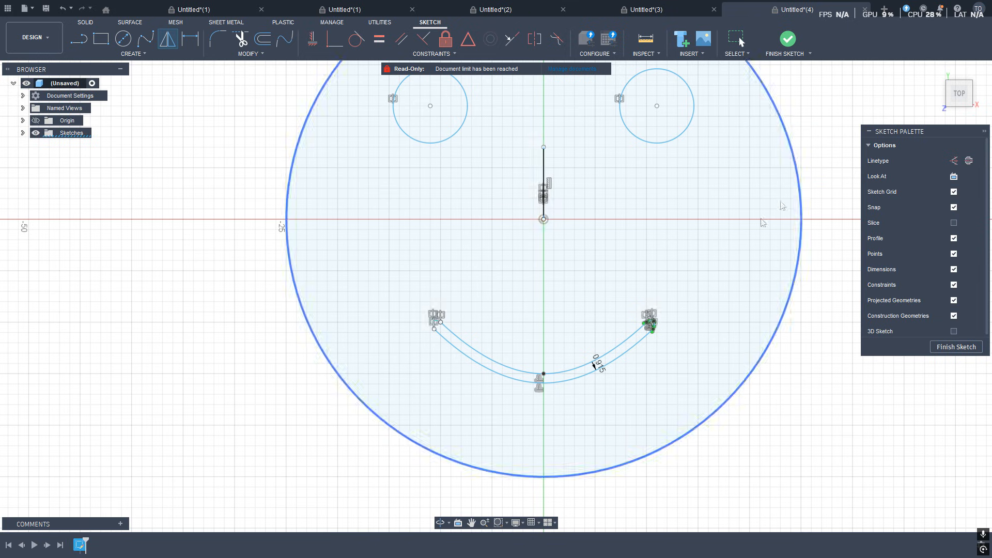
# Delete the vertical line above the face's centre.
pyautogui.scroll(-3, 649, 382)
pyautogui.scroll(3, 652, 388)
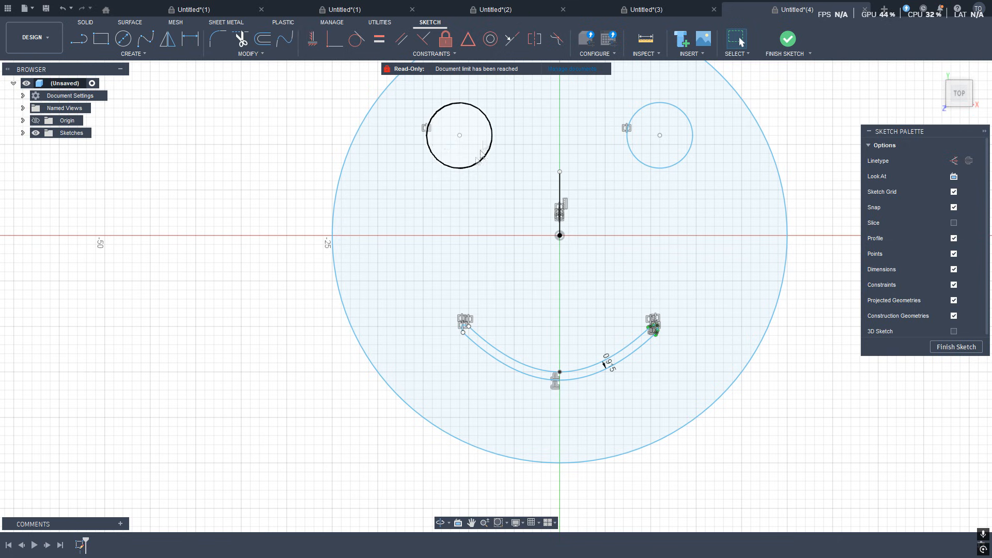
pyautogui.scroll(-3, 515, 310)
pyautogui.scroll(3, 535, 293)
pyautogui.click(558, 207)
pyautogui.press('Delete')
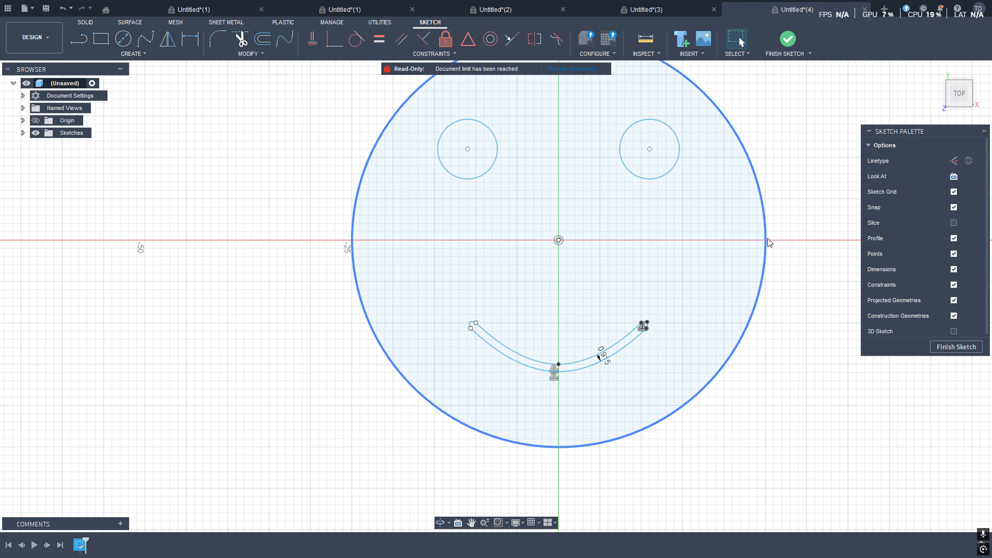
# Offset the face's outer circle outward by 0.42 mm.
pyautogui.click(766, 241)
pyautogui.click(259, 39)
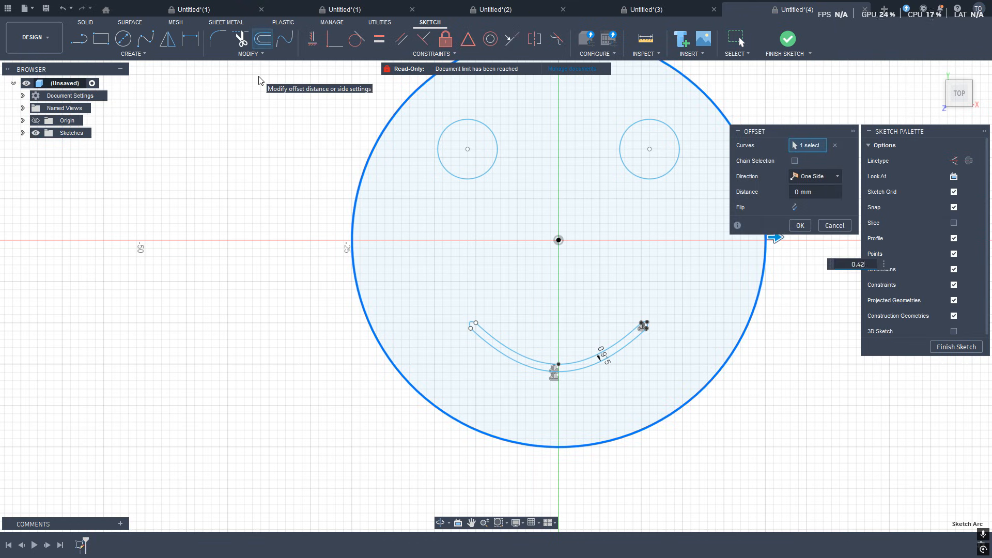
pyautogui.press('Return')
# Offset the new outer circle outward by 0.84 mm.
pyautogui.scroll(4, 366, 222)
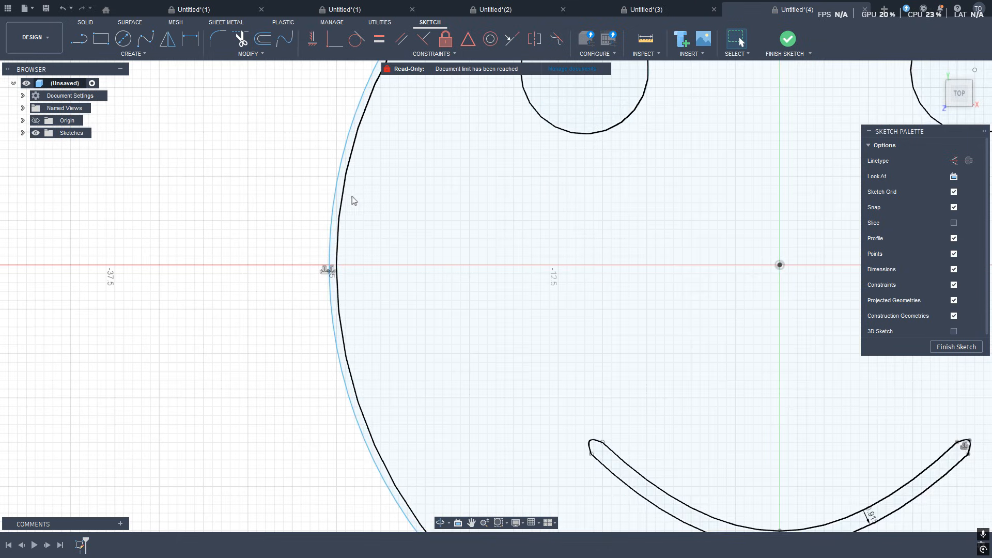
pyautogui.click(348, 163)
pyautogui.click(262, 41)
pyautogui.scroll(-3, 492, 327)
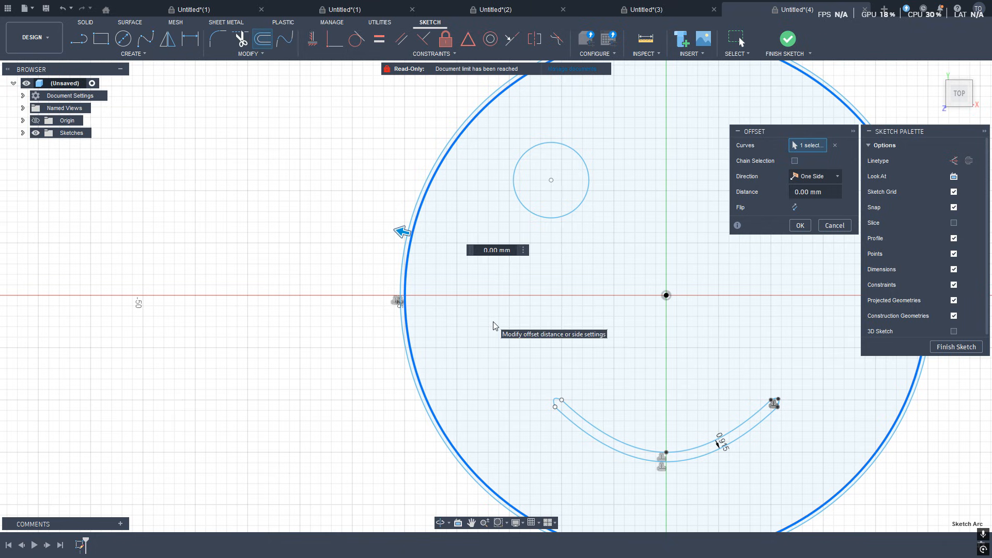
pyautogui.write('0')
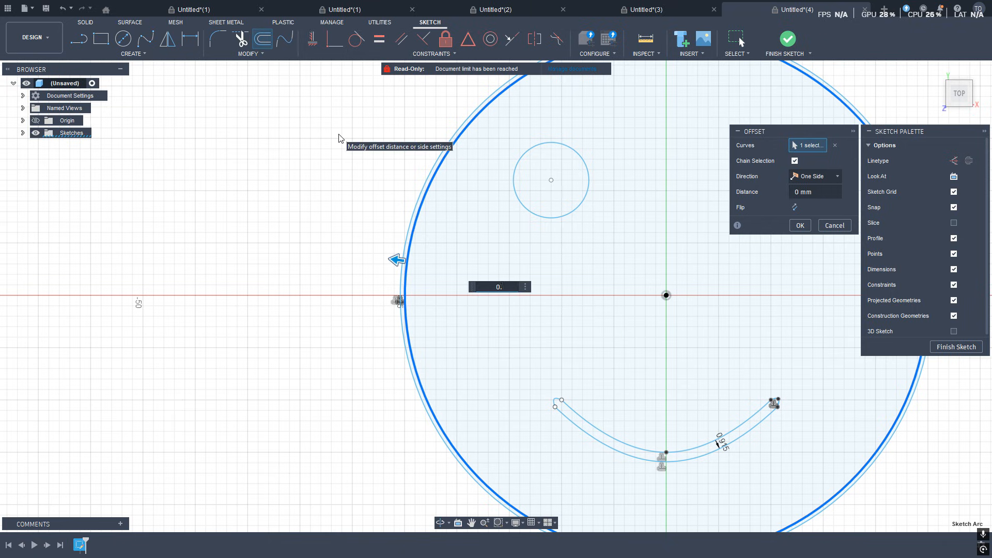
pyautogui.write('.84')
pyautogui.press('Return')
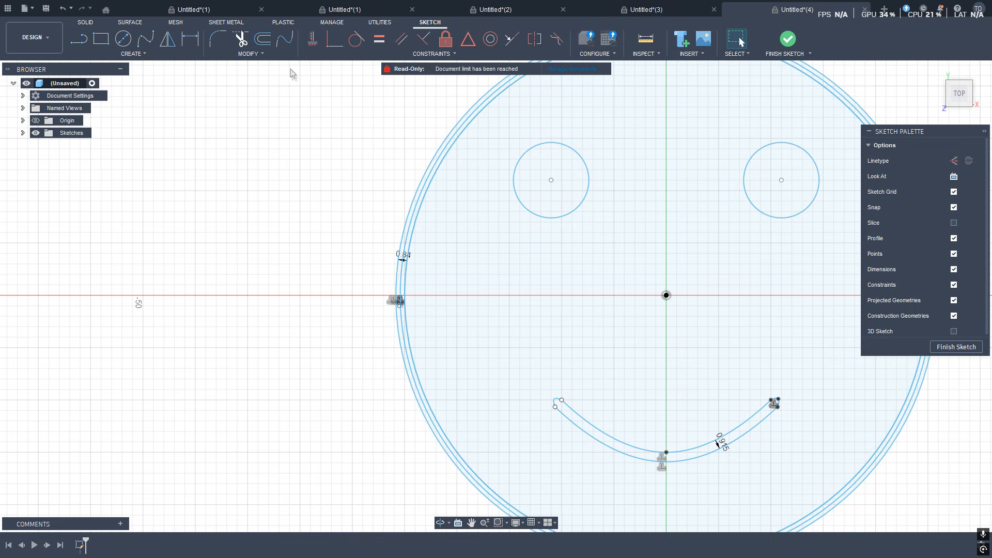
# Offset the outermost circle outward by 3 mm.
pyautogui.click(262, 38)
pyautogui.click(412, 245)
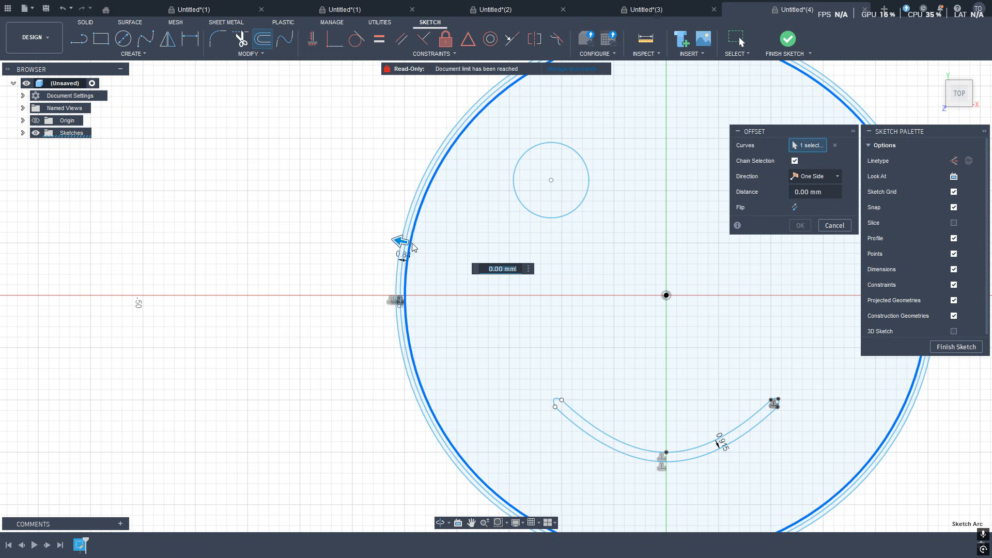
pyautogui.press('Return')
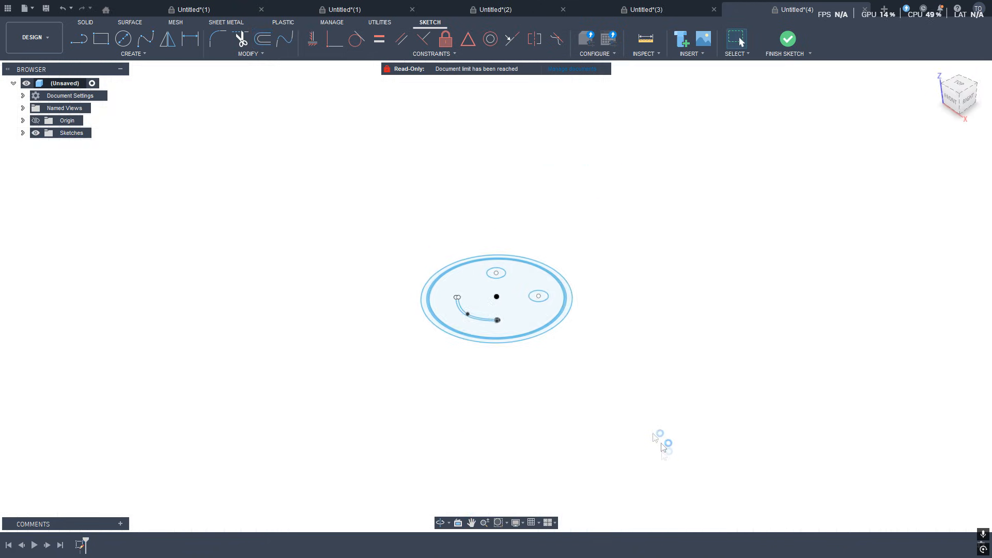
# Extrude the innermost narrow ring around the face 19 mm.
pyautogui.scroll(8, 505, 311)
pyautogui.moveTo(632, 448); pyautogui.dragTo(552, 312, button='middle')
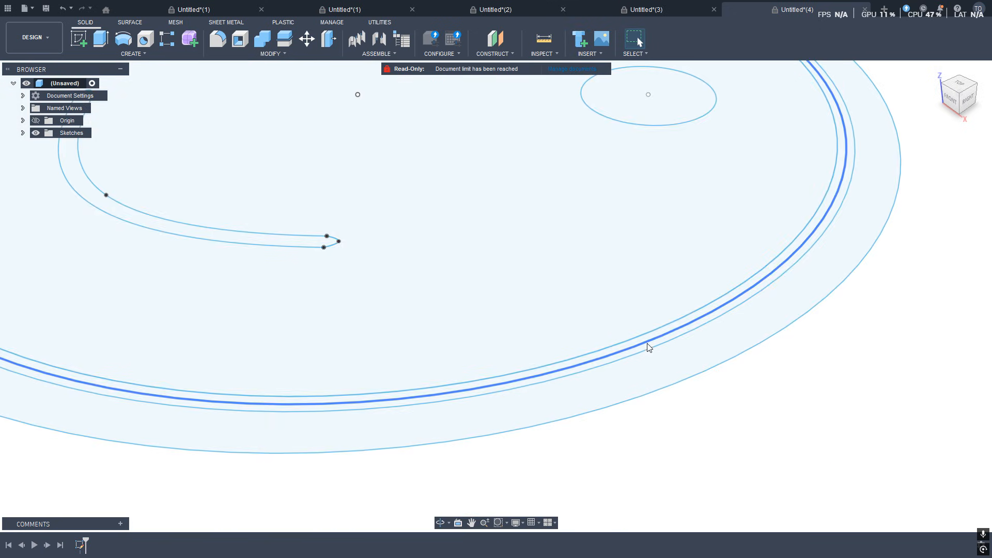
pyautogui.scroll(5, 650, 341)
pyautogui.click(653, 334)
pyautogui.scroll(-6, 710, 433)
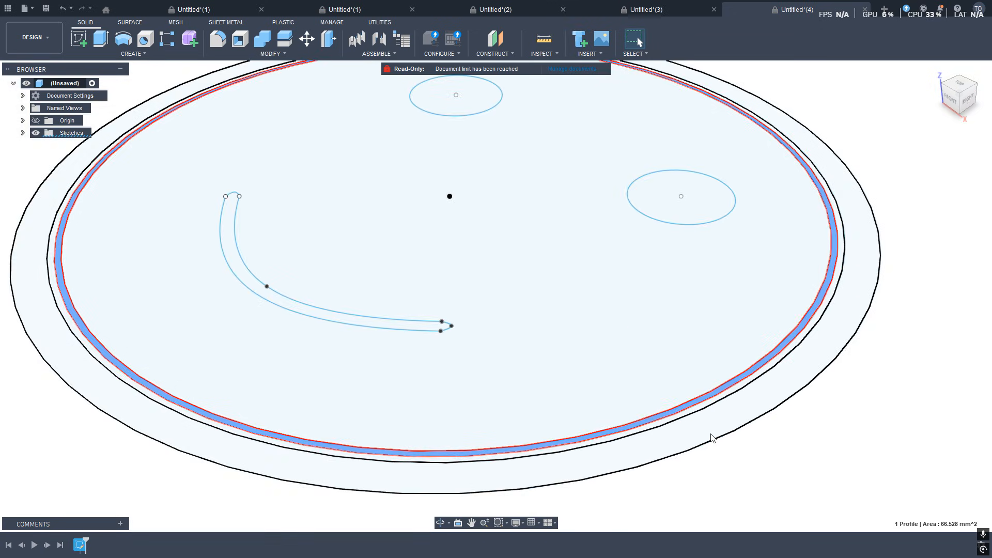
pyautogui.press('e')
pyautogui.write('19')
pyautogui.press('Return')
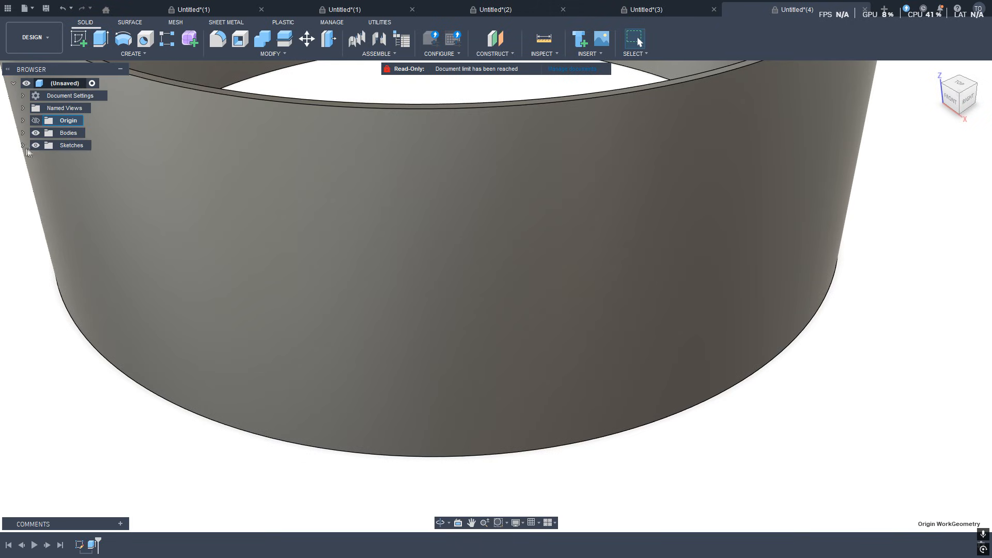
# Show the sketch again and extrude the next narrow ring outward 16 mm.
pyautogui.click(22, 146)
pyautogui.click(47, 159)
pyautogui.scroll(5, 756, 372)
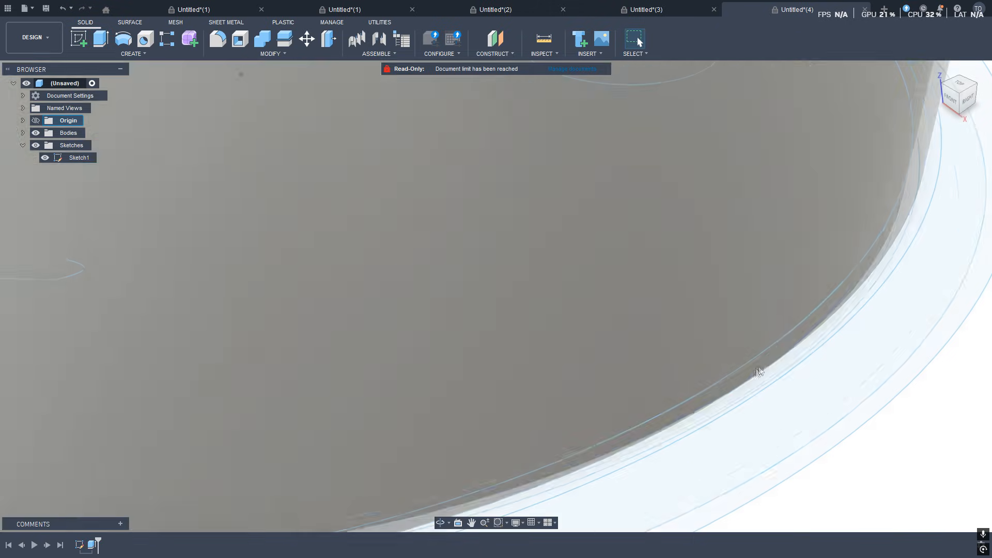
pyautogui.click(777, 373)
pyautogui.scroll(-5, 770, 409)
pyautogui.scroll(-3, 771, 413)
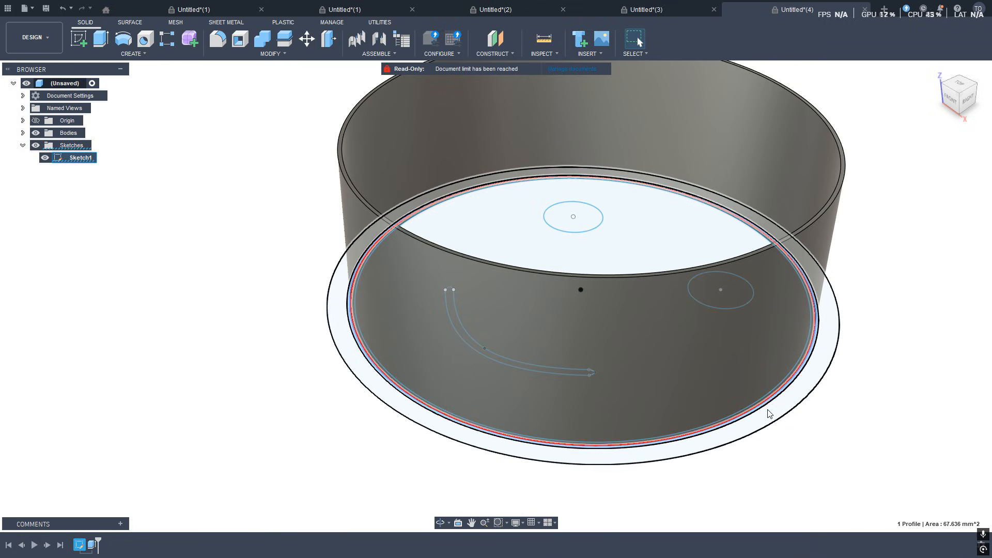
pyautogui.press('e')
pyautogui.write('16')
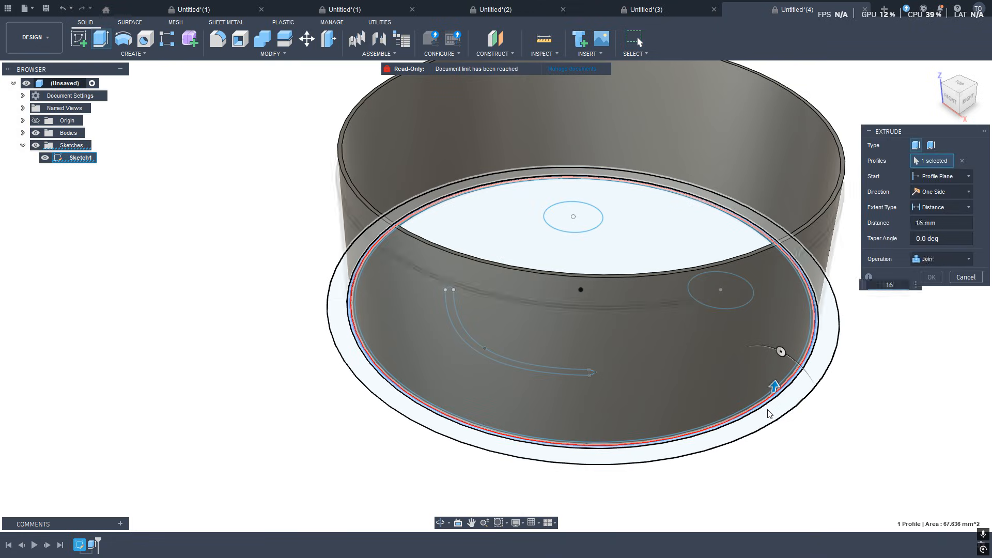
pyautogui.press('Return')
# Extrude the wide outer ring 3 mm, joining it to the walls.
pyautogui.click(775, 411)
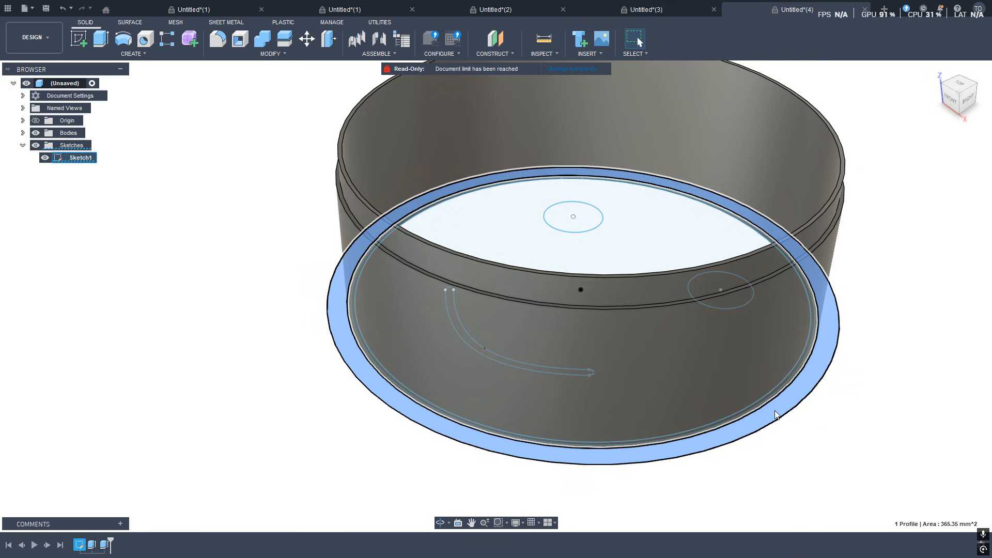
pyautogui.press('e')
pyautogui.write('6')
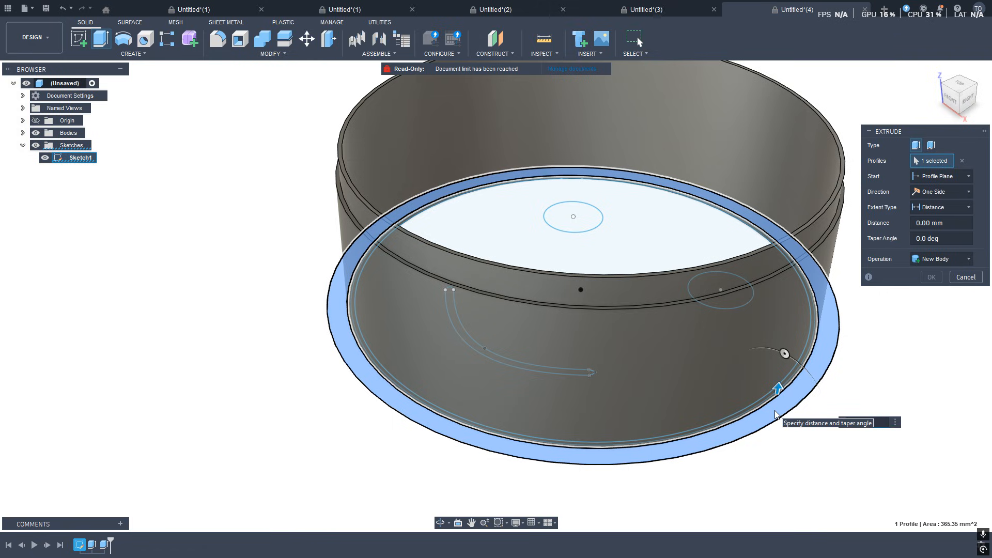
pyautogui.write('3')
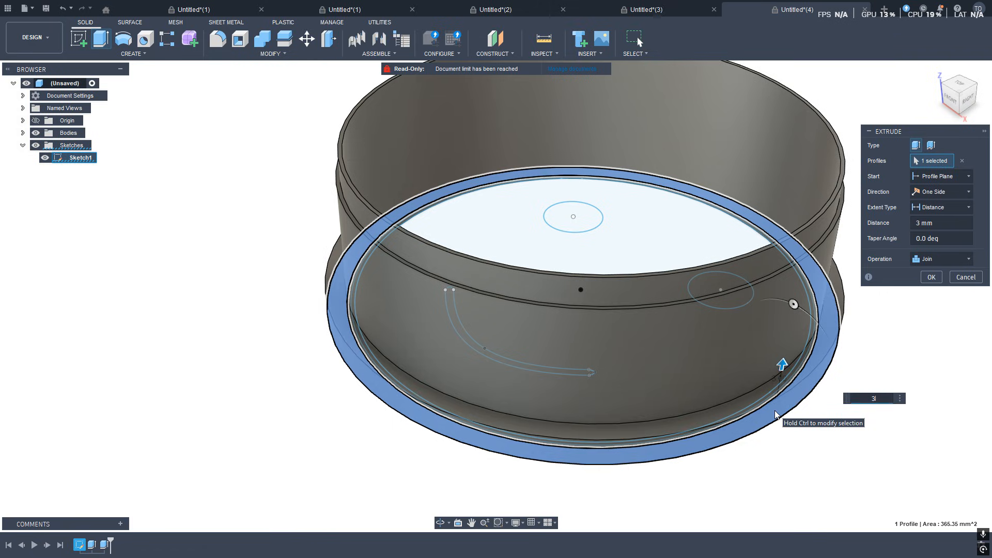
pyautogui.press('Return')
# Select both eye circles and the smile profile and extrude them 17 mm.
pyautogui.scroll(-4, 653, 253)
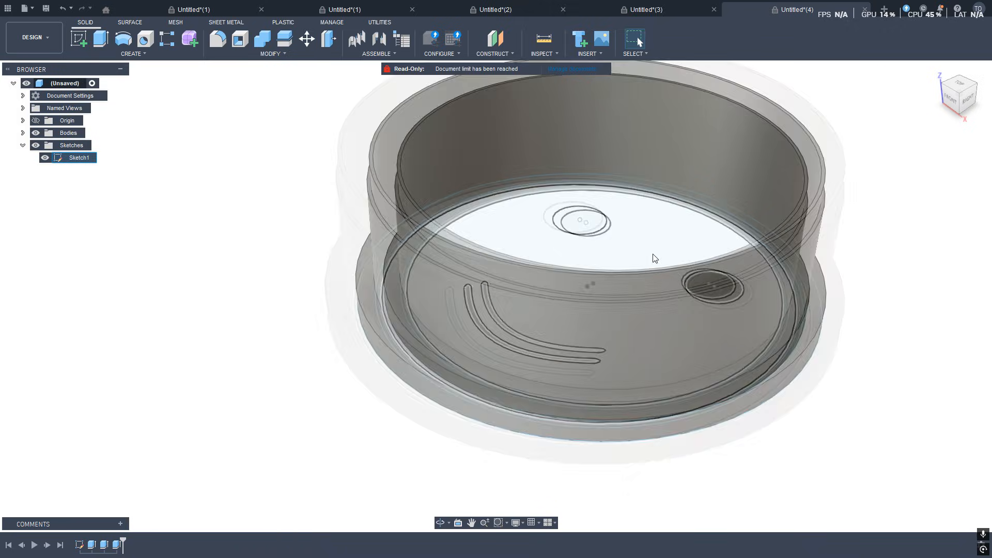
pyautogui.moveTo(640, 240); pyautogui.dragTo(499, 212, button='middle')
pyautogui.click(446, 171)
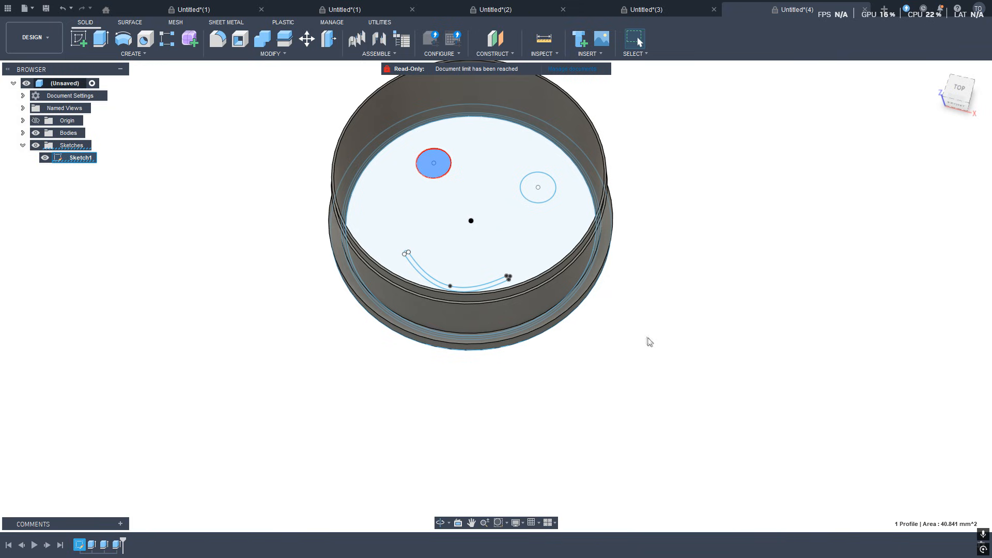
pyautogui.keyDown('shift'); pyautogui.moveTo(650, 342); pyautogui.dragTo(756, 356, button='middle'); pyautogui.keyUp('shift')
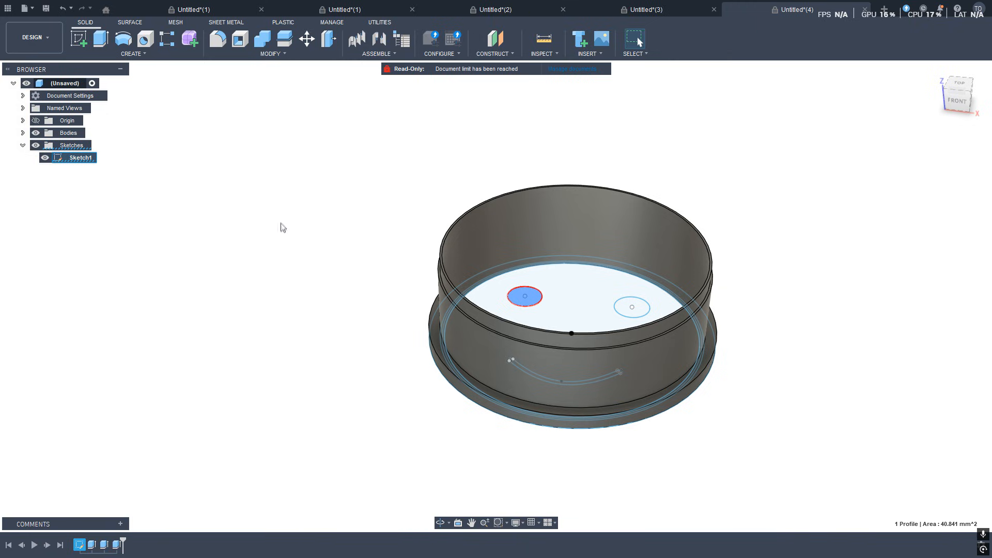
pyautogui.scroll(5, 525, 276)
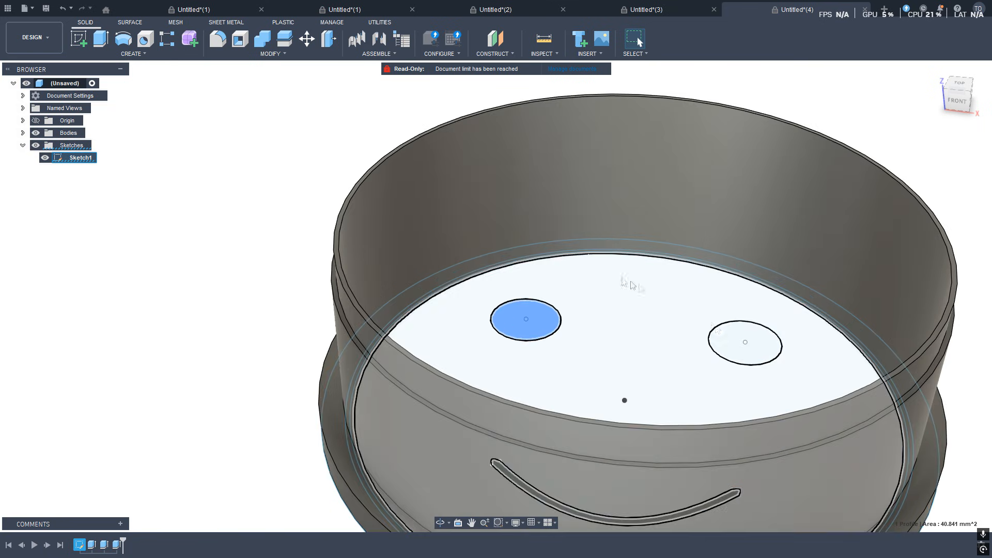
pyautogui.click(732, 346)
pyautogui.keyDown('shift'); pyautogui.moveTo(732, 347); pyautogui.dragTo(609, 365, button='middle'); pyautogui.keyUp('shift')
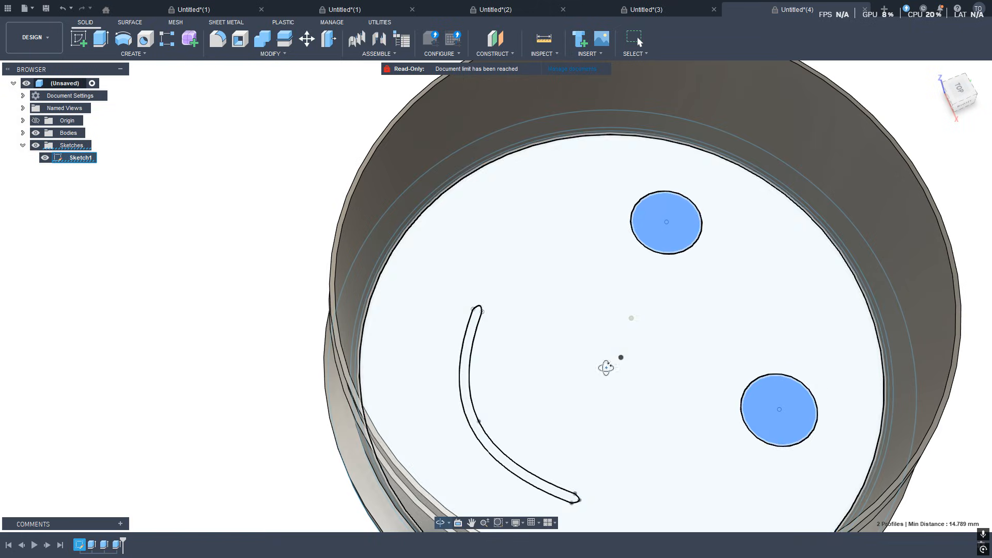
pyautogui.click(475, 335)
pyautogui.click(475, 335)
pyautogui.keyDown('shift'); pyautogui.moveTo(510, 348); pyautogui.dragTo(601, 352, button='middle'); pyautogui.keyUp('shift')
pyautogui.write('e')
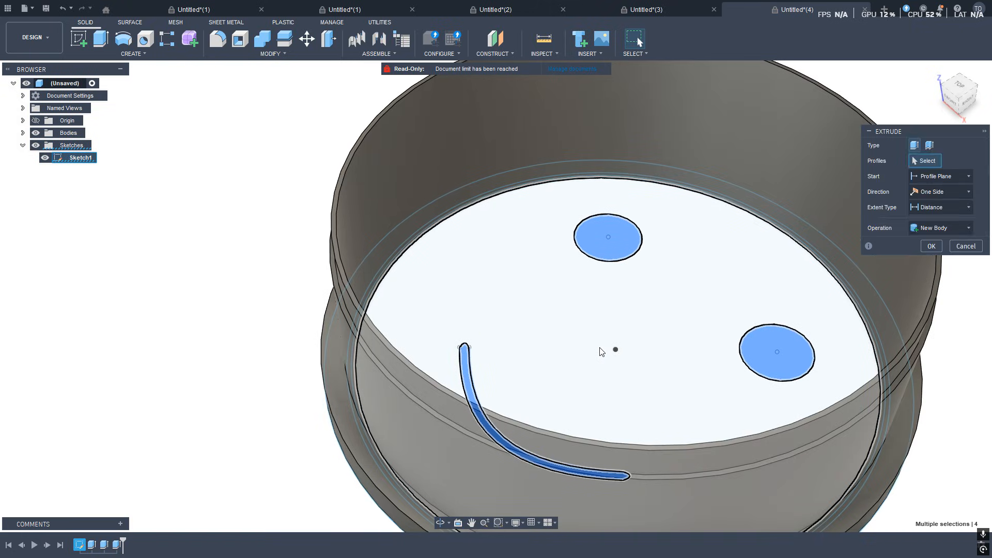
pyautogui.write('17')
pyautogui.press('Return')
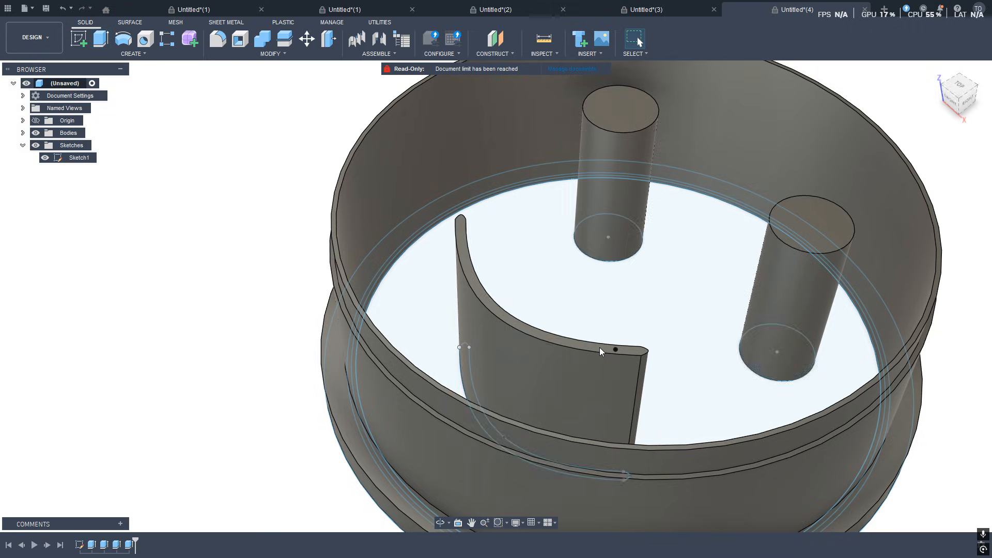
# Edit the sketch and draw a horizontal line across the face above the eyes, ending on the circles.
pyautogui.scroll(-5, 579, 320)
pyautogui.moveTo(561, 320); pyautogui.dragTo(553, 218, button='middle')
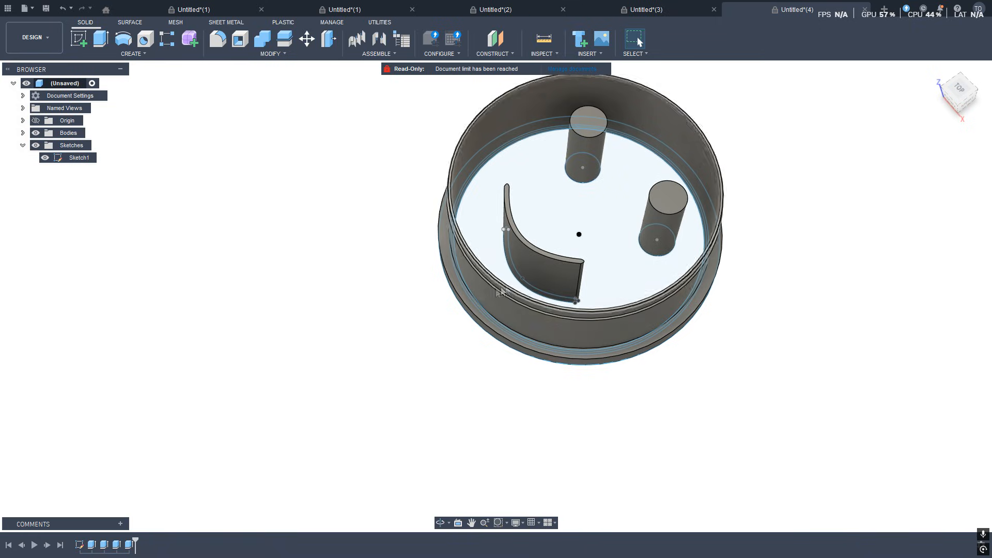
pyautogui.doubleClick(61, 158)
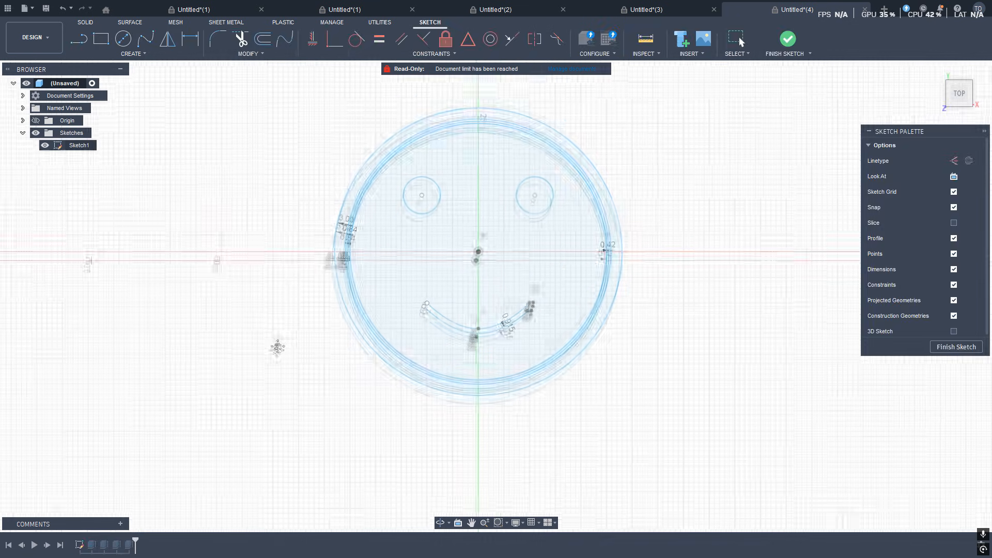
pyautogui.click(101, 39)
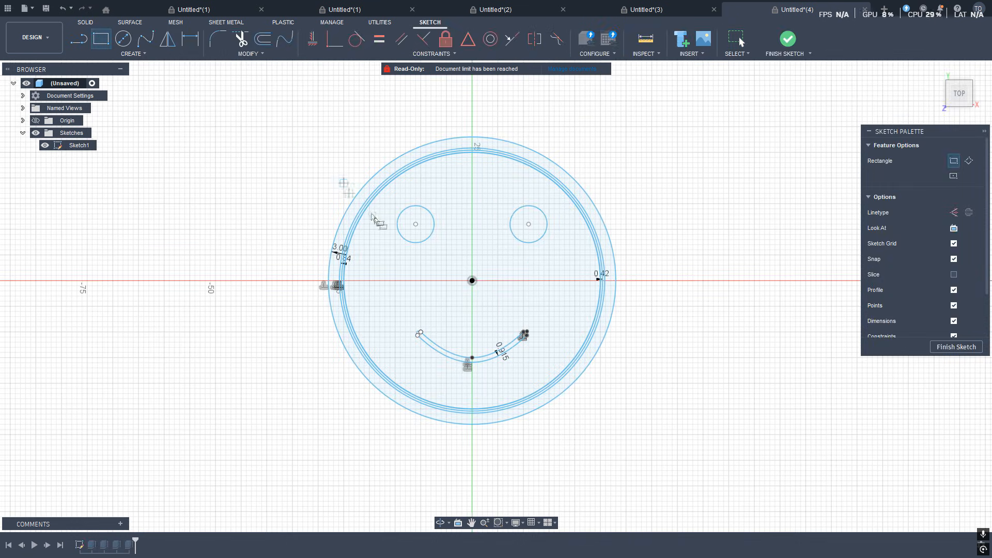
pyautogui.click(75, 42)
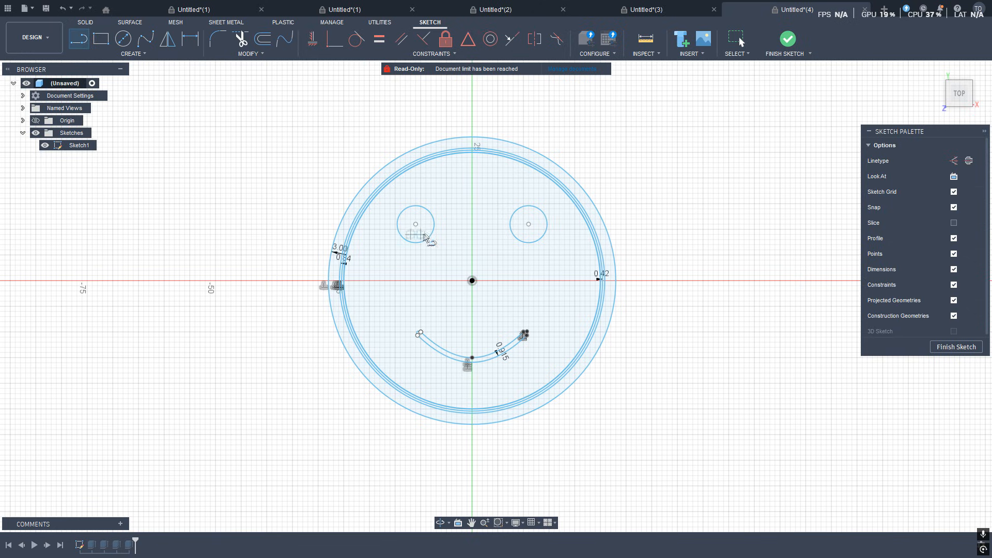
pyautogui.scroll(5, 375, 202)
pyautogui.click(371, 200)
pyautogui.moveTo(682, 221)
pyautogui.mouseDown(button='middle')
pyautogui.moveTo(274, 203)
pyautogui.moveTo(304, 195)
pyautogui.mouseUp(button='middle')
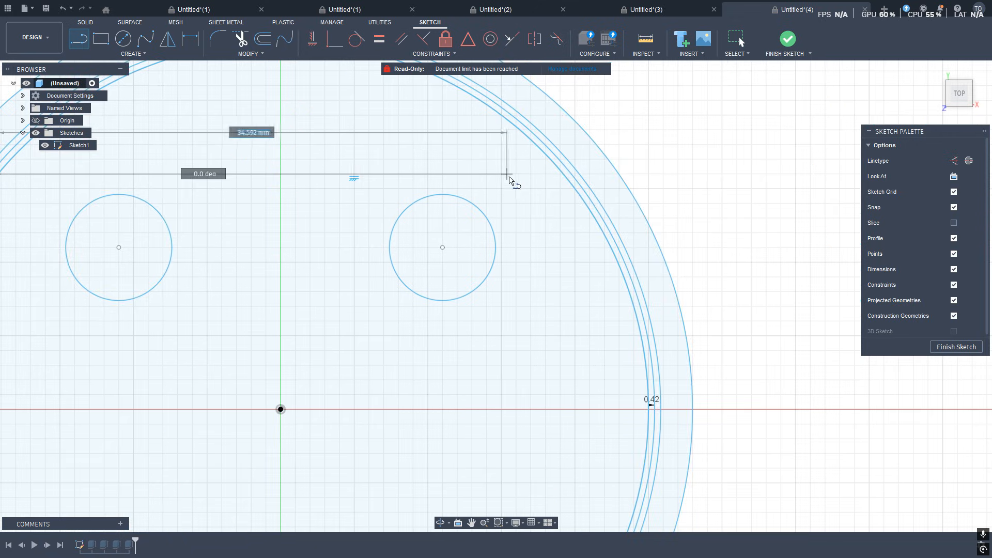
pyautogui.doubleClick(565, 174)
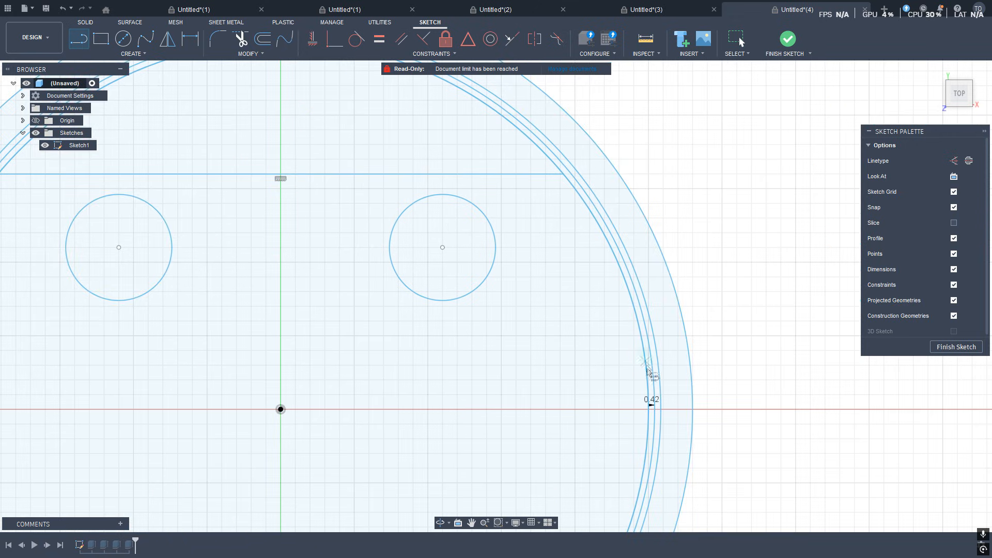
# Draw a second horizontal line across the face below the eyes, ending on the circles at both sides.
pyautogui.click(638, 327)
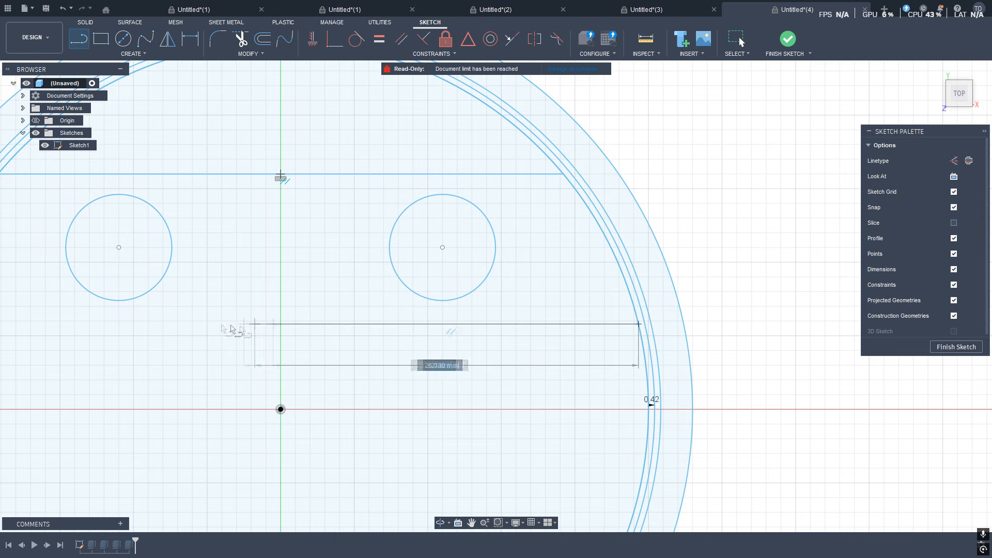
pyautogui.moveTo(227, 329); pyautogui.dragTo(690, 328, button='middle')
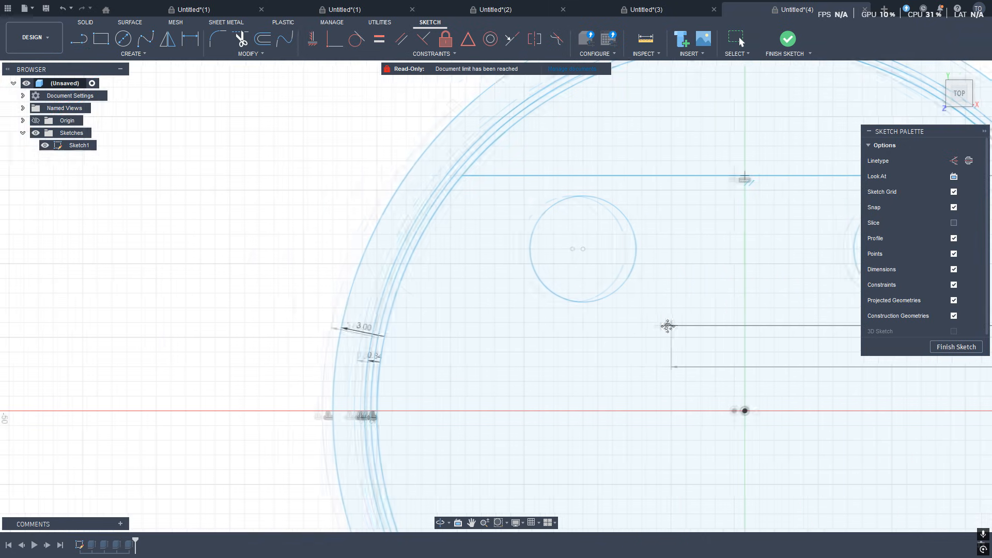
pyautogui.click(389, 329)
# Draw two more horizontal lines across the face, one just above the smile and one just below it.
pyautogui.scroll(-4, 584, 418)
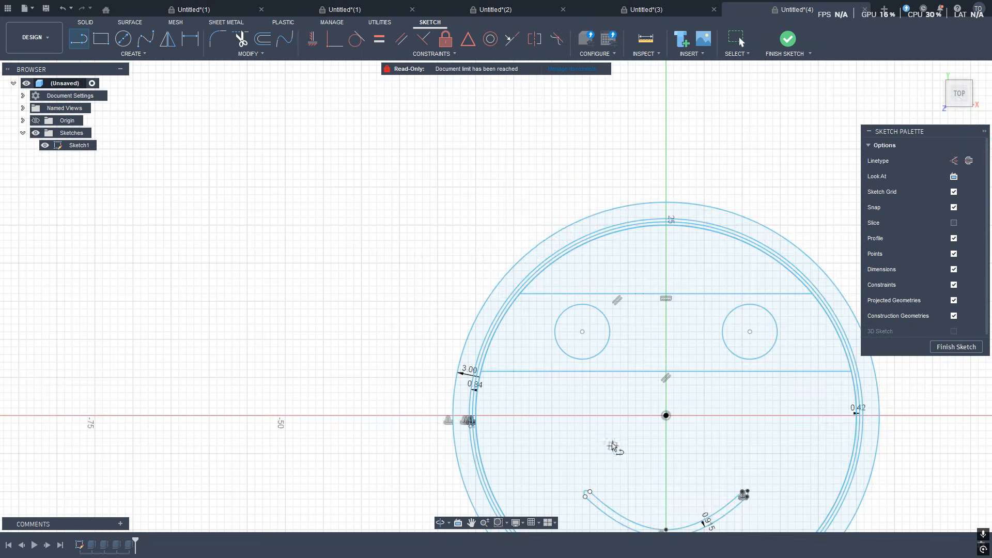
pyautogui.moveTo(613, 447); pyautogui.dragTo(465, 303, button='middle')
pyautogui.click(340, 313)
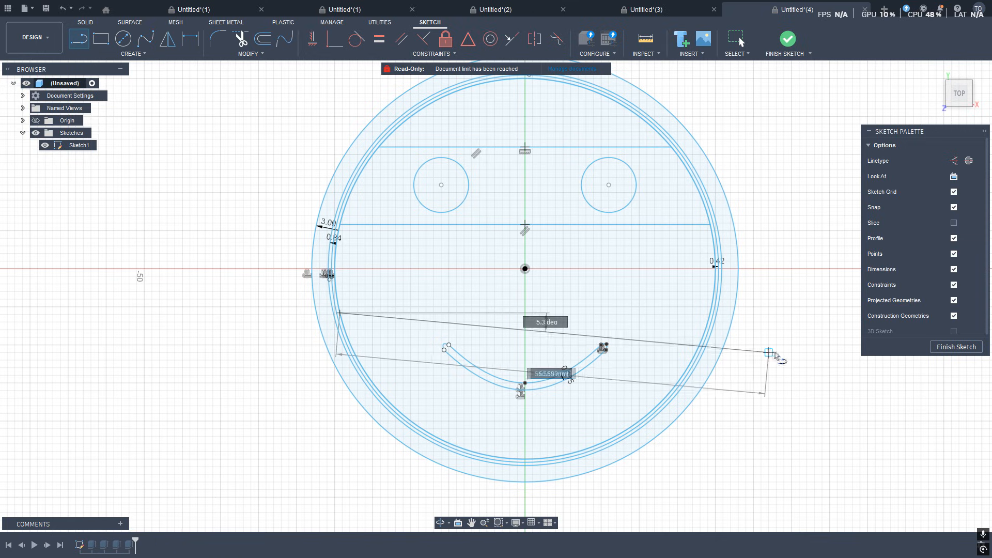
pyautogui.click(709, 313)
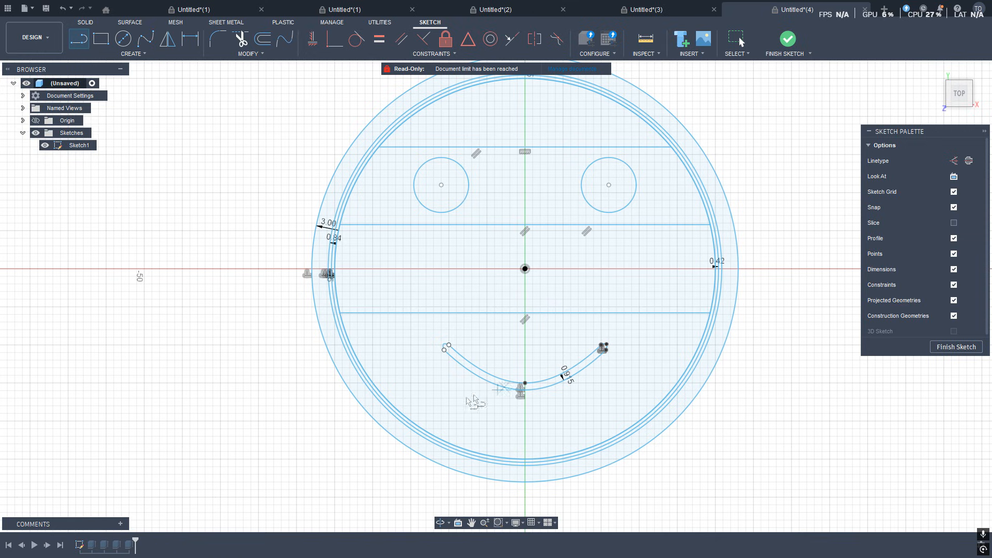
pyautogui.click(396, 409)
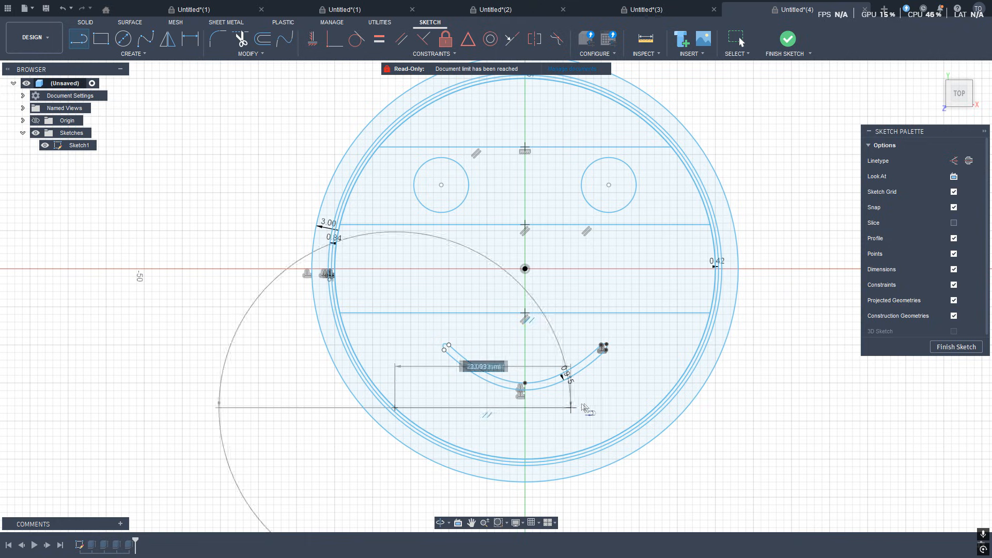
pyautogui.click(656, 406)
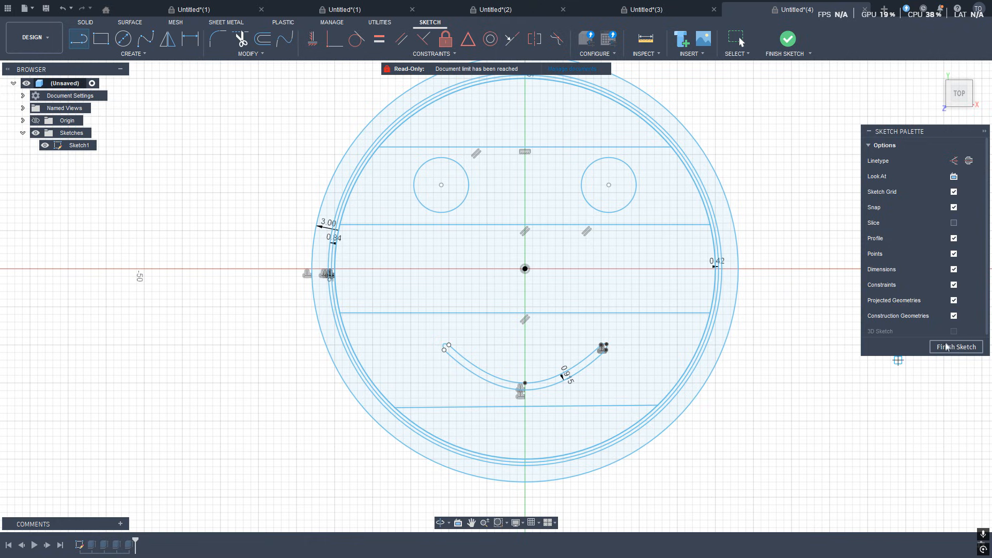
# Finish the sketch, select the eye strip and the smile strip profiles, and extrude them 3 mm.
pyautogui.click(948, 345)
pyautogui.click(661, 261)
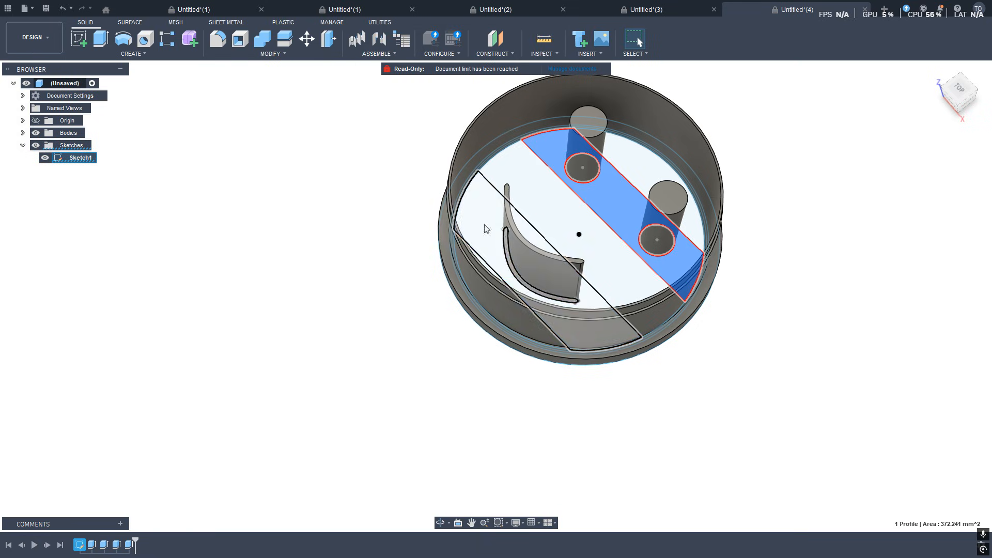
pyautogui.keyDown('ctrl'); pyautogui.click(486, 228); pyautogui.keyUp('ctrl')
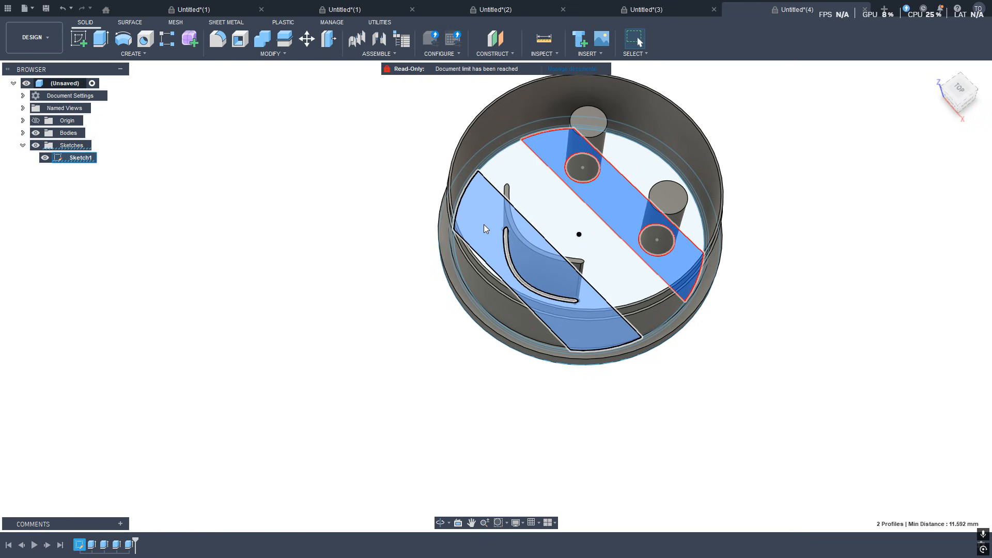
pyautogui.press('e')
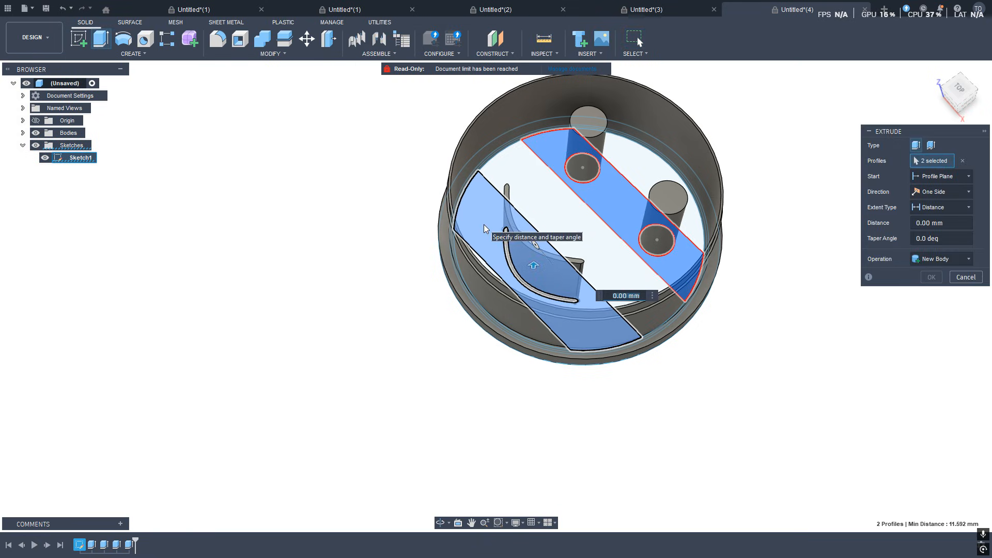
pyautogui.write('3')
pyautogui.press('Return')
# Hide Sketch1 and orbit around the cutter to inspect the strips.
pyautogui.keyDown('shift'); pyautogui.moveTo(486, 229); pyautogui.dragTo(632, 213, button='middle'); pyautogui.keyUp('shift')
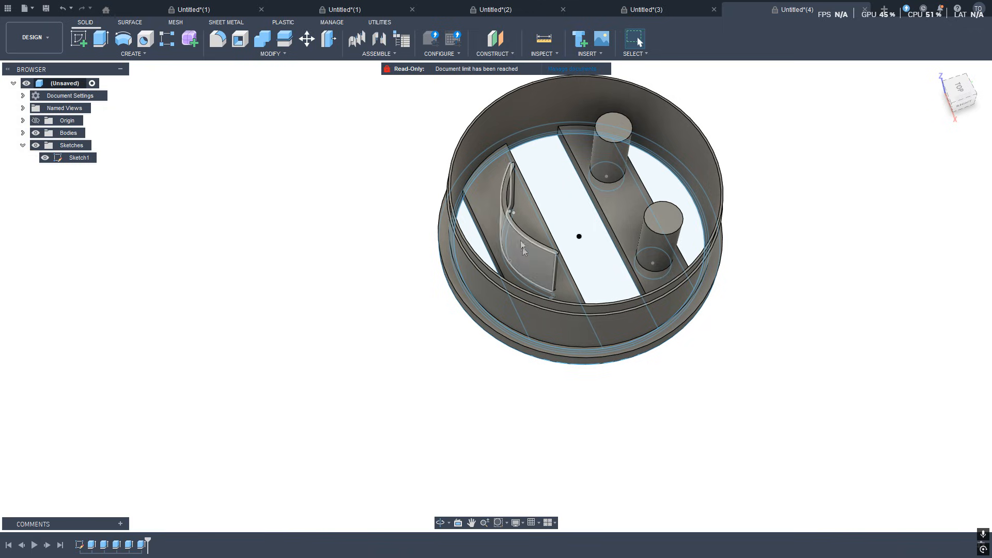
pyautogui.keyDown('shift'); pyautogui.moveTo(554, 439); pyautogui.dragTo(615, 356, button='middle'); pyautogui.keyUp('shift')
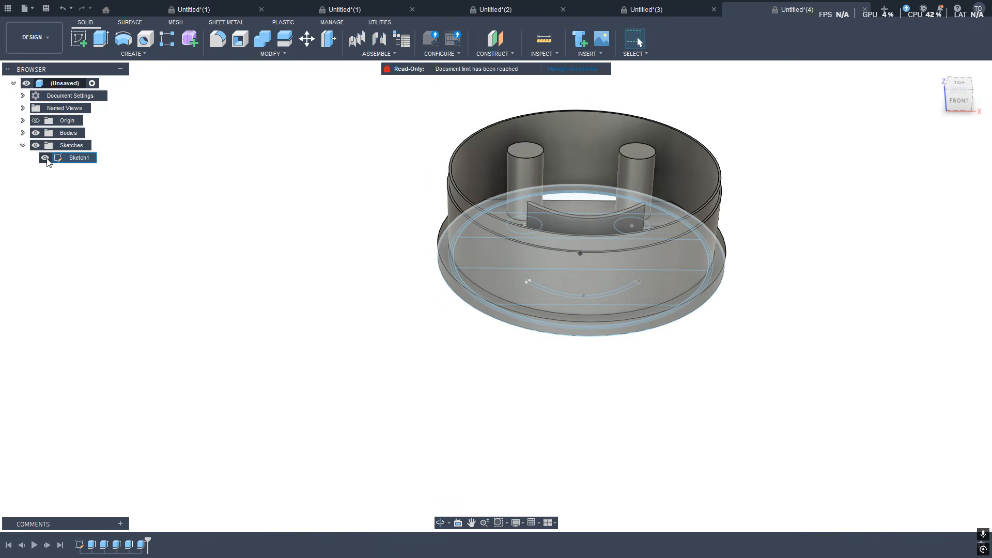
pyautogui.click(45, 158)
pyautogui.moveTo(410, 243)
pyautogui.keyDown('shift'); pyautogui.mouseDown(button='middle')
pyautogui.moveTo(401, 281)
pyautogui.moveTo(386, 283)
pyautogui.moveTo(417, 267)
pyautogui.moveTo(432, 332)
pyautogui.moveTo(381, 315)
pyautogui.moveTo(388, 339)
pyautogui.moveTo(375, 331)
pyautogui.moveTo(372, 355)
pyautogui.moveTo(380, 375)
pyautogui.mouseUp(button='middle'); pyautogui.keyUp('shift')
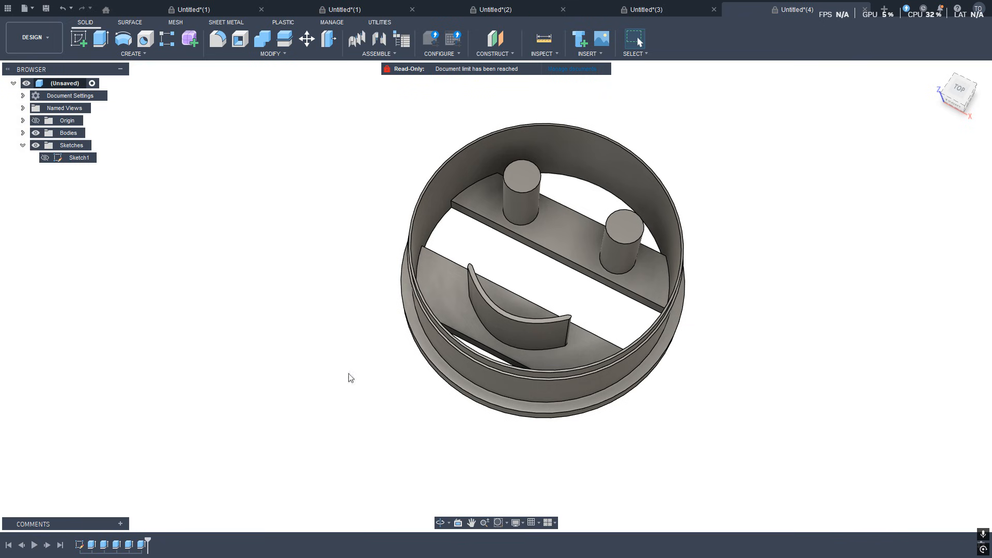
pyautogui.keyDown('shift'); pyautogui.moveTo(351, 413); pyautogui.dragTo(400, 342, button='middle'); pyautogui.keyUp('shift')
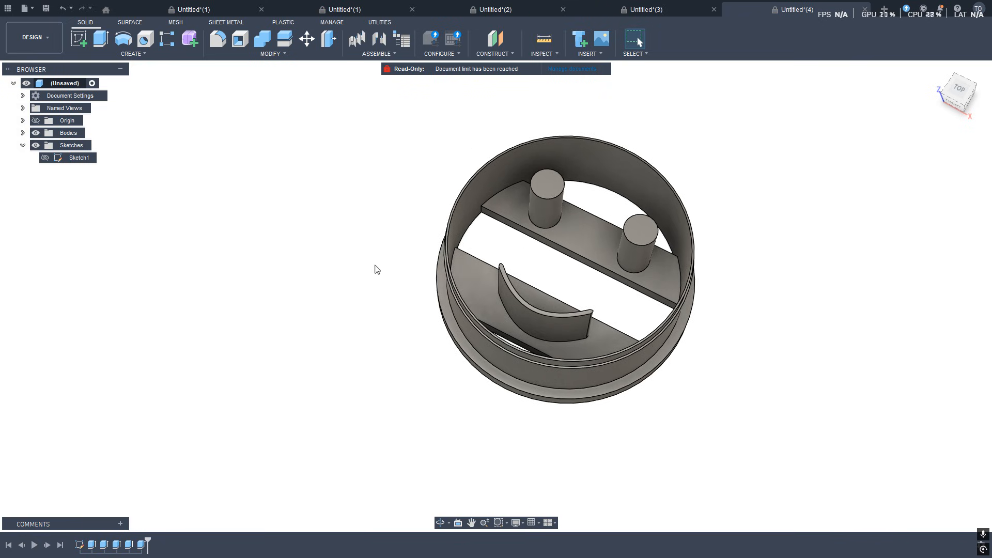
# Create a new sketch on the top plane and finish it without drawing anything.
pyautogui.click(79, 39)
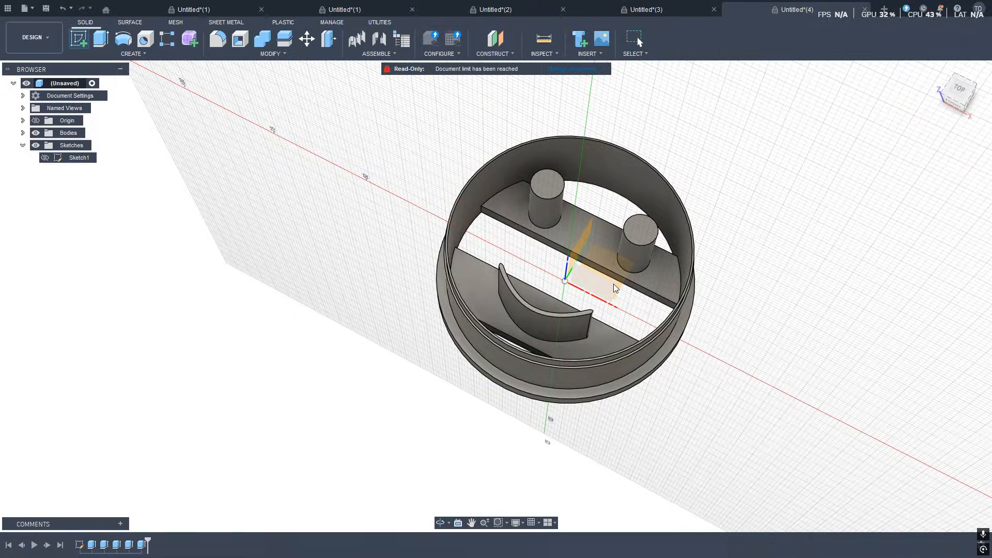
pyautogui.click(963, 93)
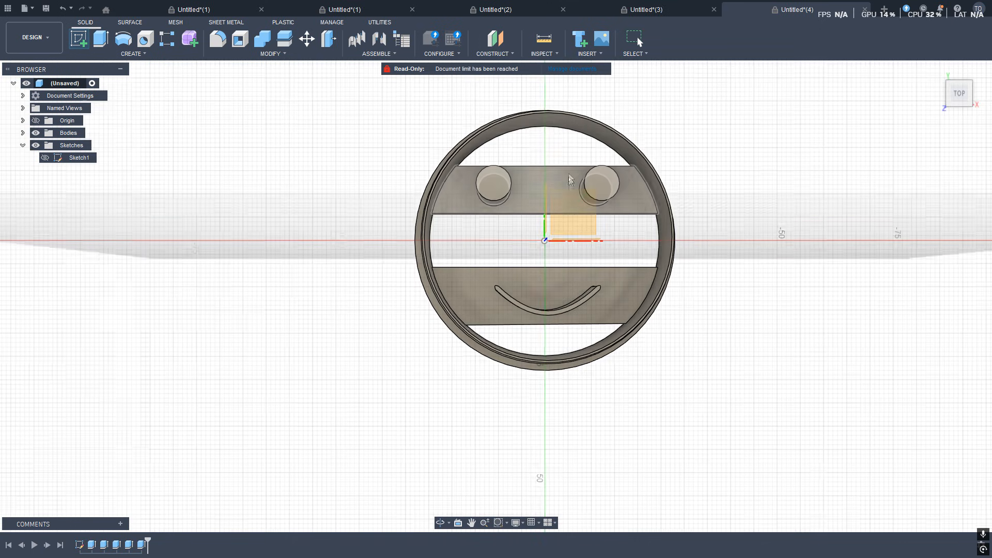
pyautogui.click(579, 234)
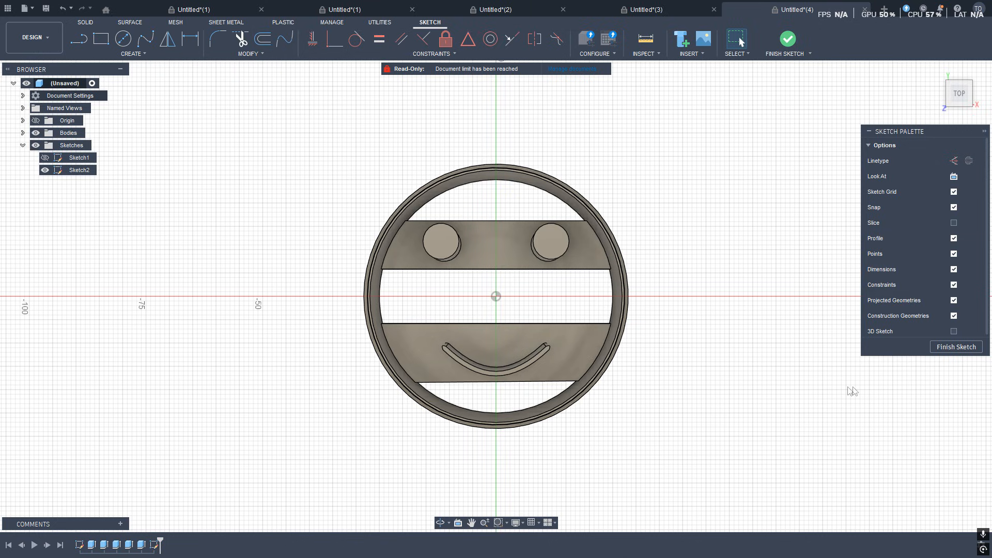
pyautogui.click(957, 352)
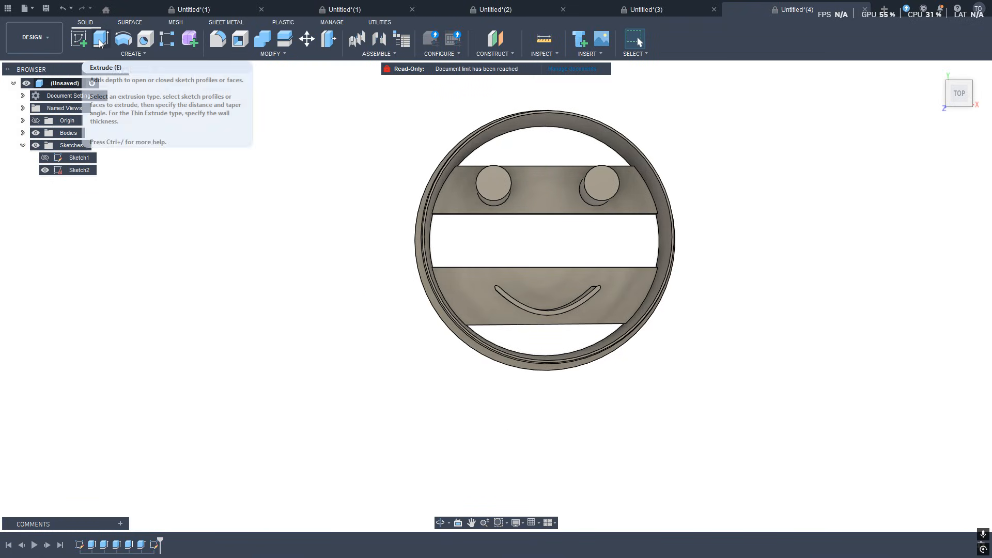
pyautogui.keyDown('shift'); pyautogui.moveTo(656, 390); pyautogui.dragTo(623, 468, button='middle'); pyautogui.keyUp('shift')
pyautogui.scroll(5, 646, 425)
pyautogui.scroll(-5, 646, 424)
pyautogui.keyDown('shift'); pyautogui.moveTo(632, 432); pyautogui.dragTo(370, 401, button='middle'); pyautogui.keyUp('shift')
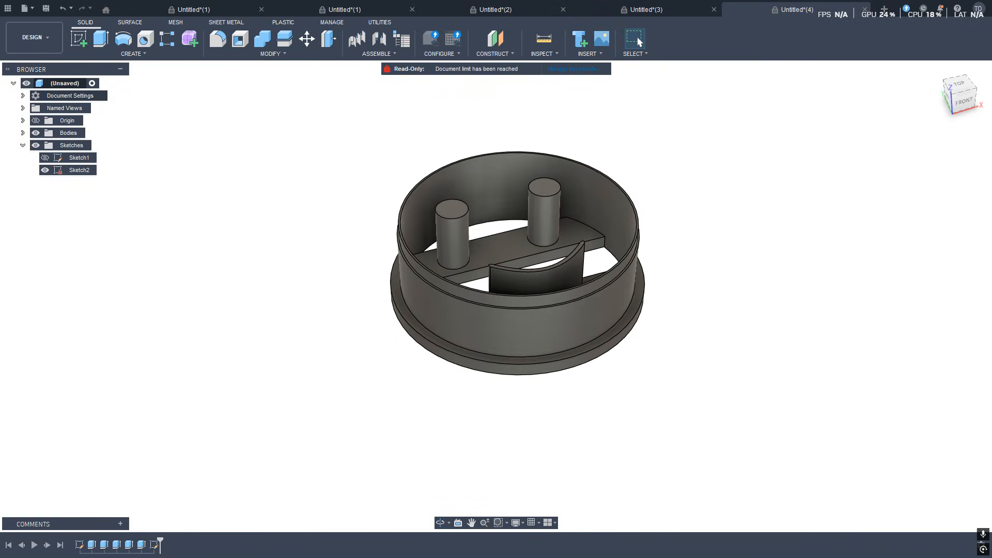